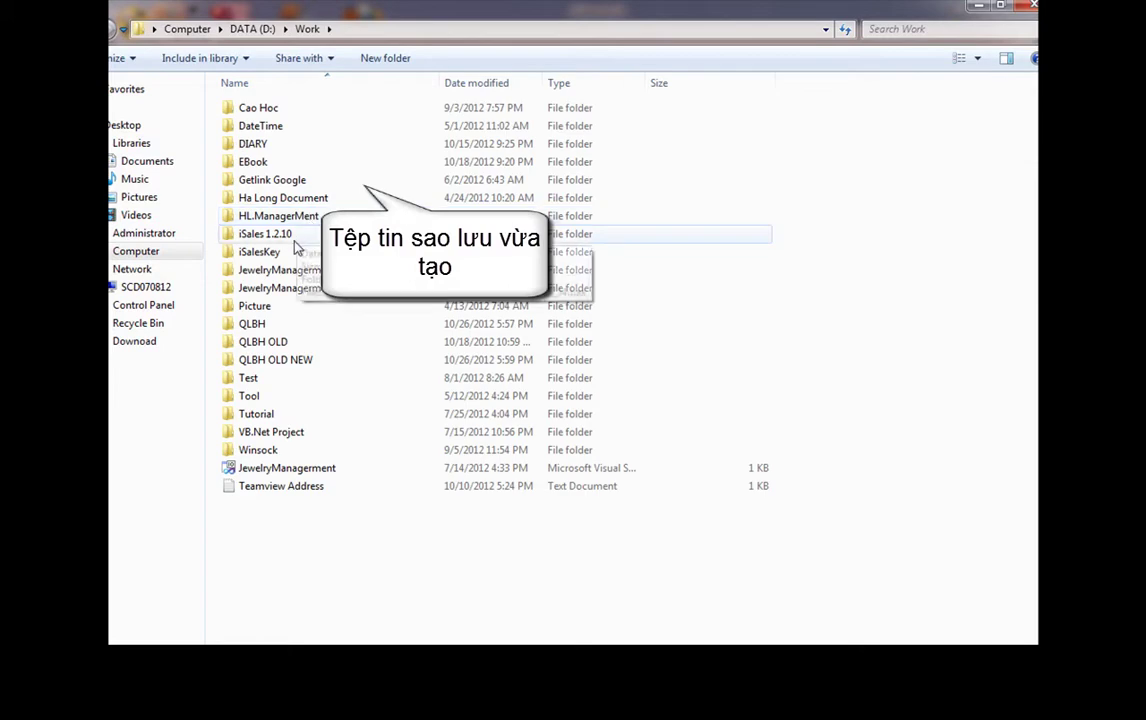
Open the iSales 1.2.10 folder and select its .bak backup file
{"action": "double_click", "coordinate": [268, 233]}
{"action": "left_click", "coordinate": [271, 182]}
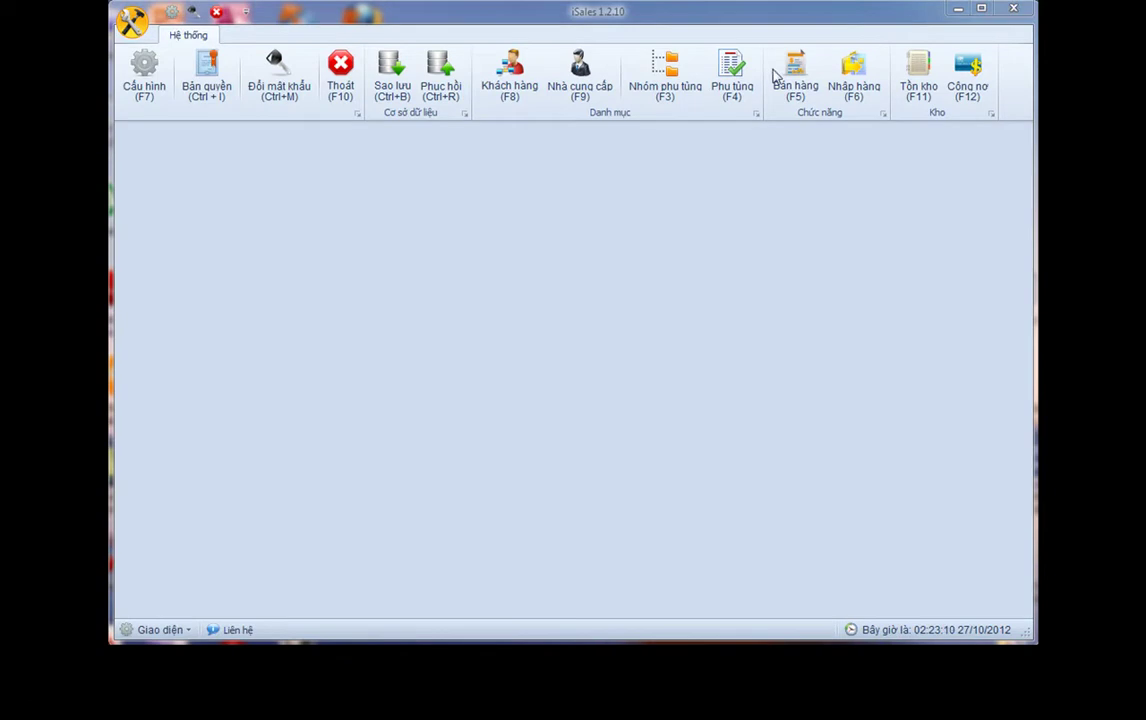
Add a new customer (F8) with code, full name, address, phone and e-mail, then open its image picker
{"action": "left_click", "coordinate": [524, 88]}
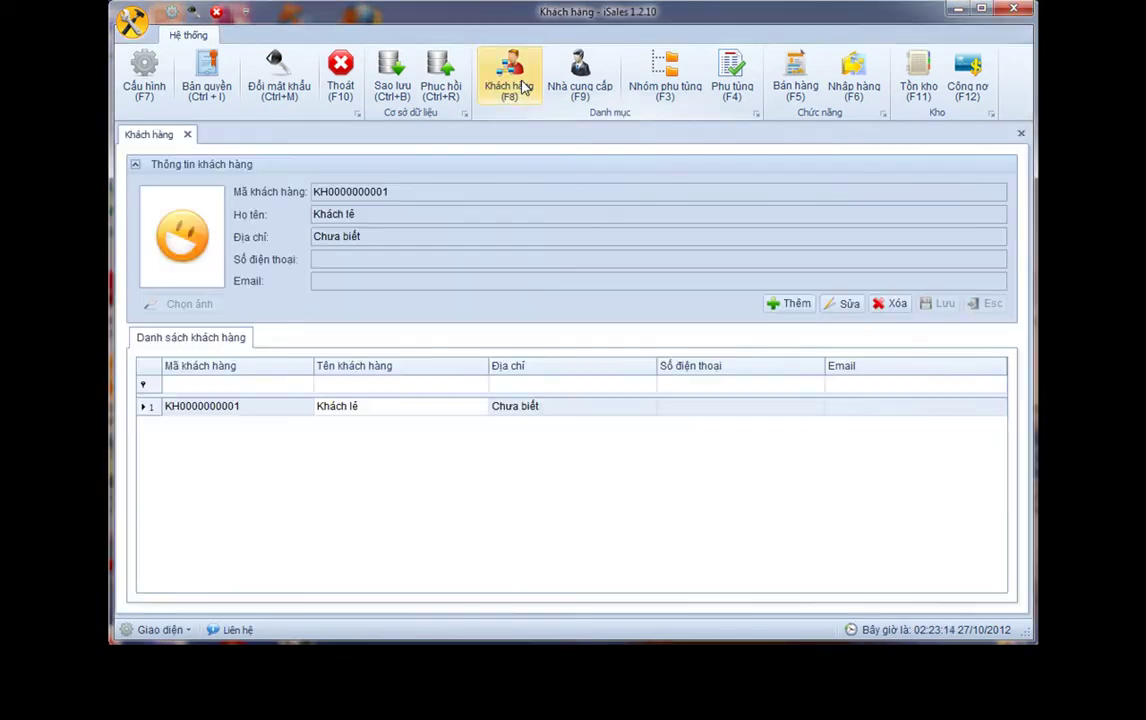
{"action": "left_click", "coordinate": [795, 306]}
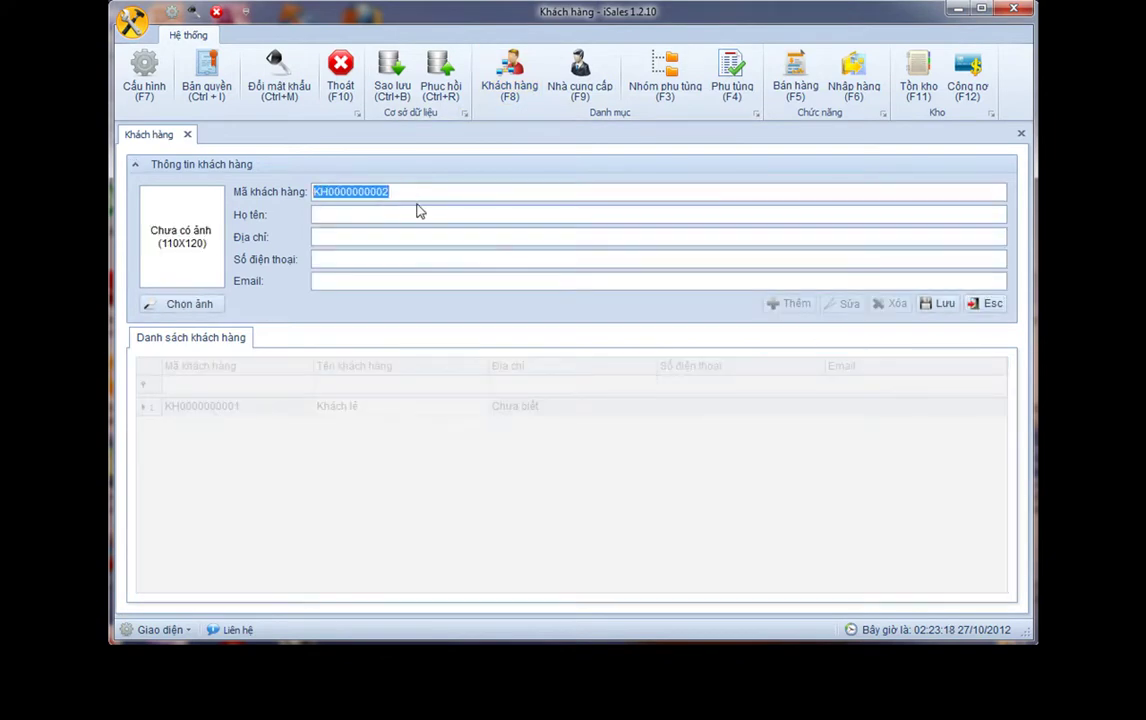
{"action": "type", "text": "dvbao"}
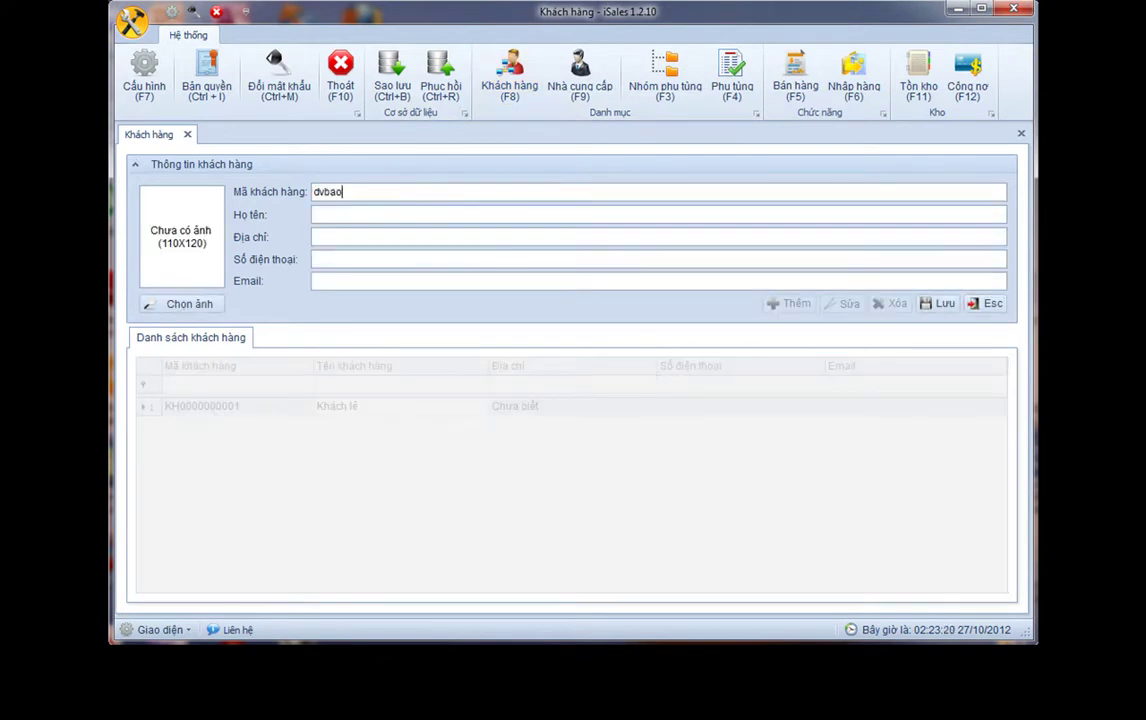
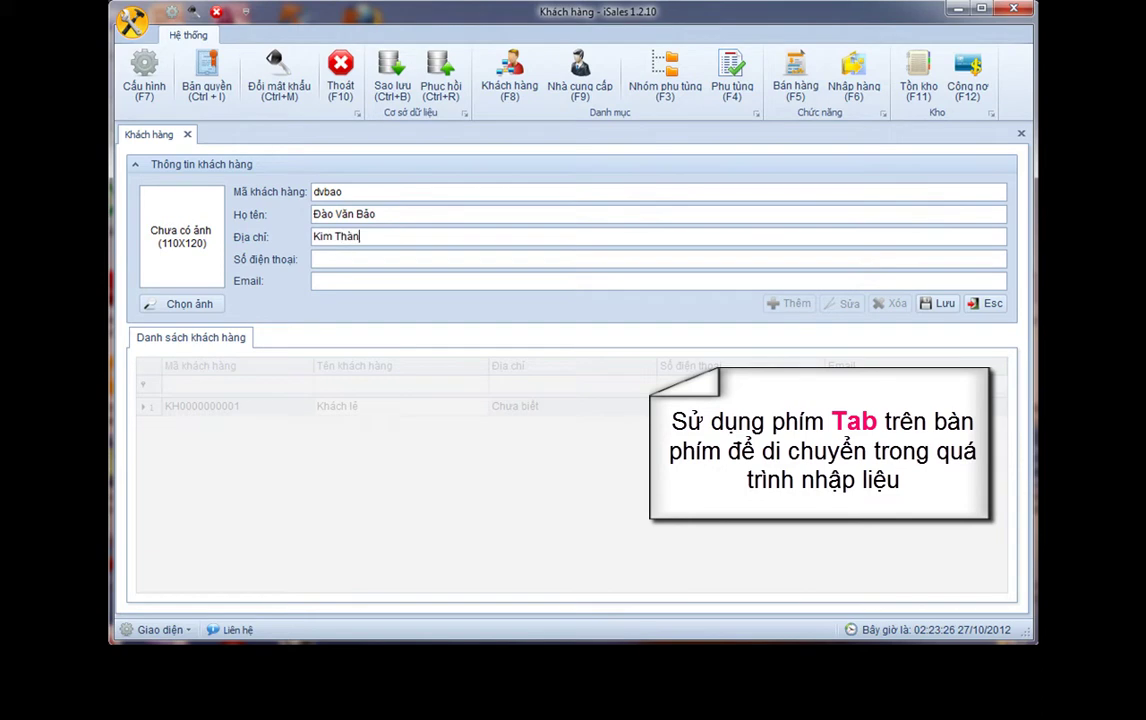
{"action": "type", "text": " HaiDương"}
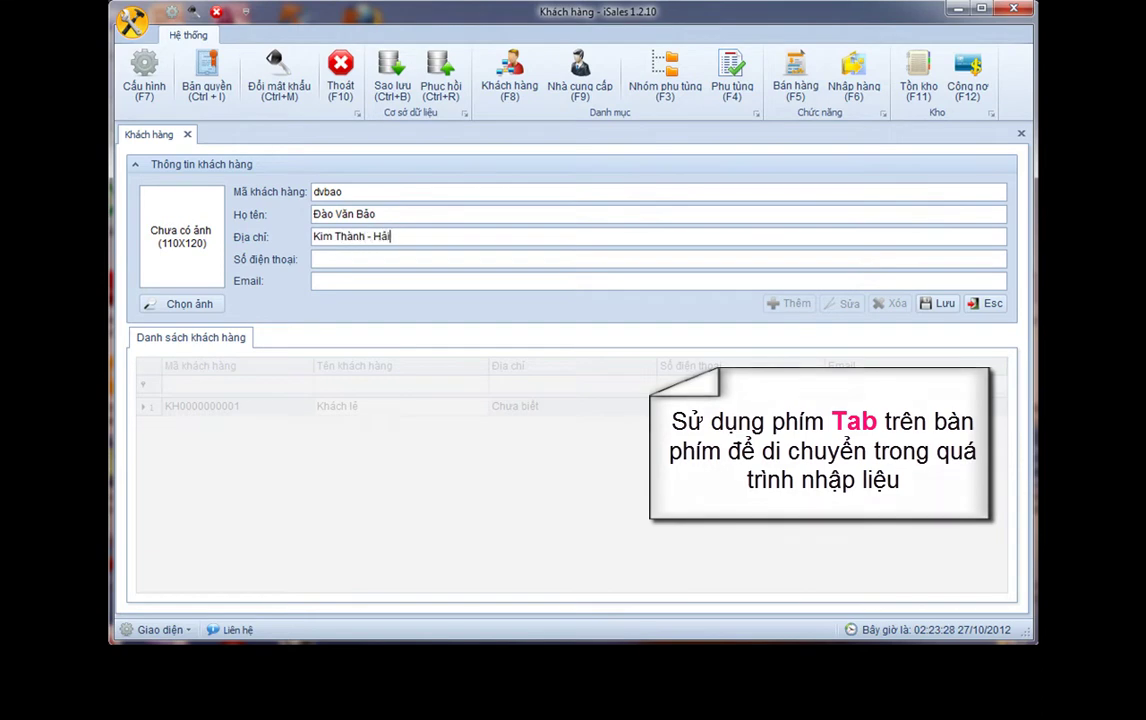
{"action": "key", "text": "Tab"}
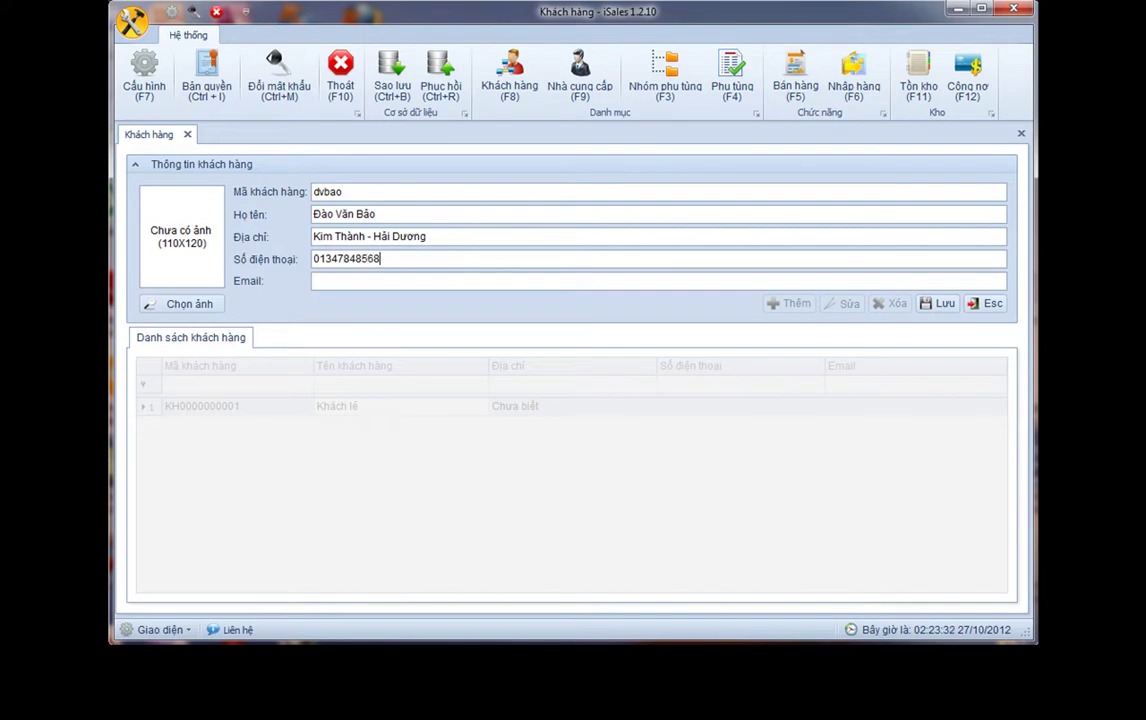
{"action": "key", "text": "Tab"}
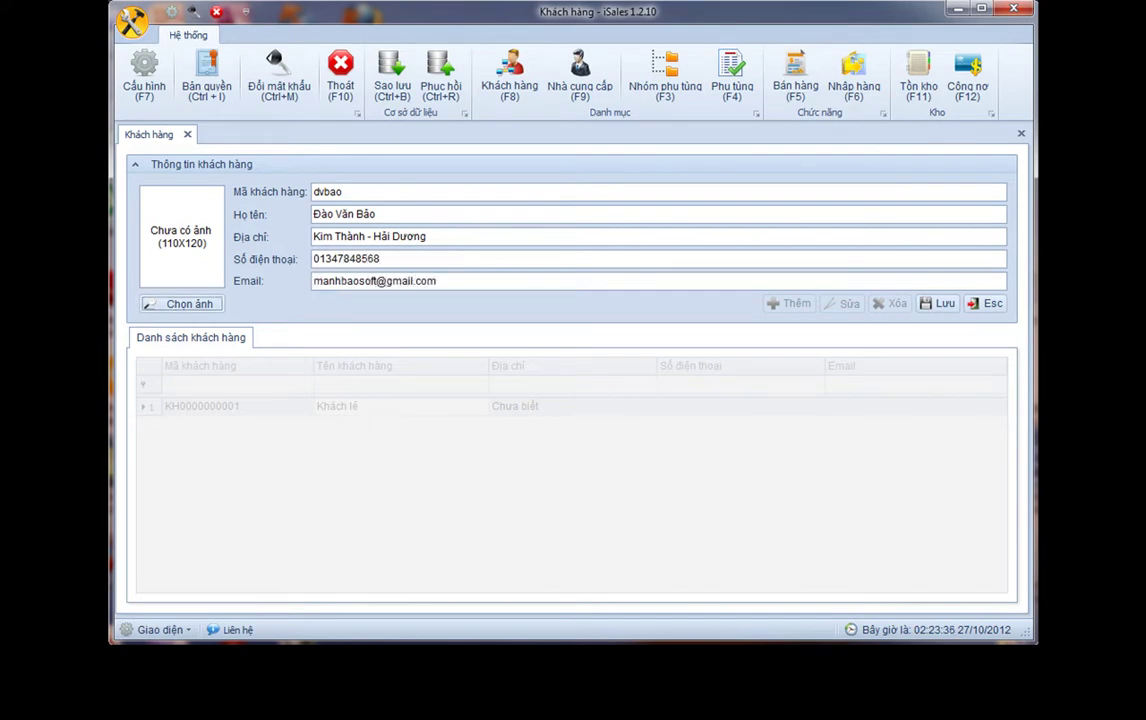
{"action": "left_click", "coordinate": [195, 304]}
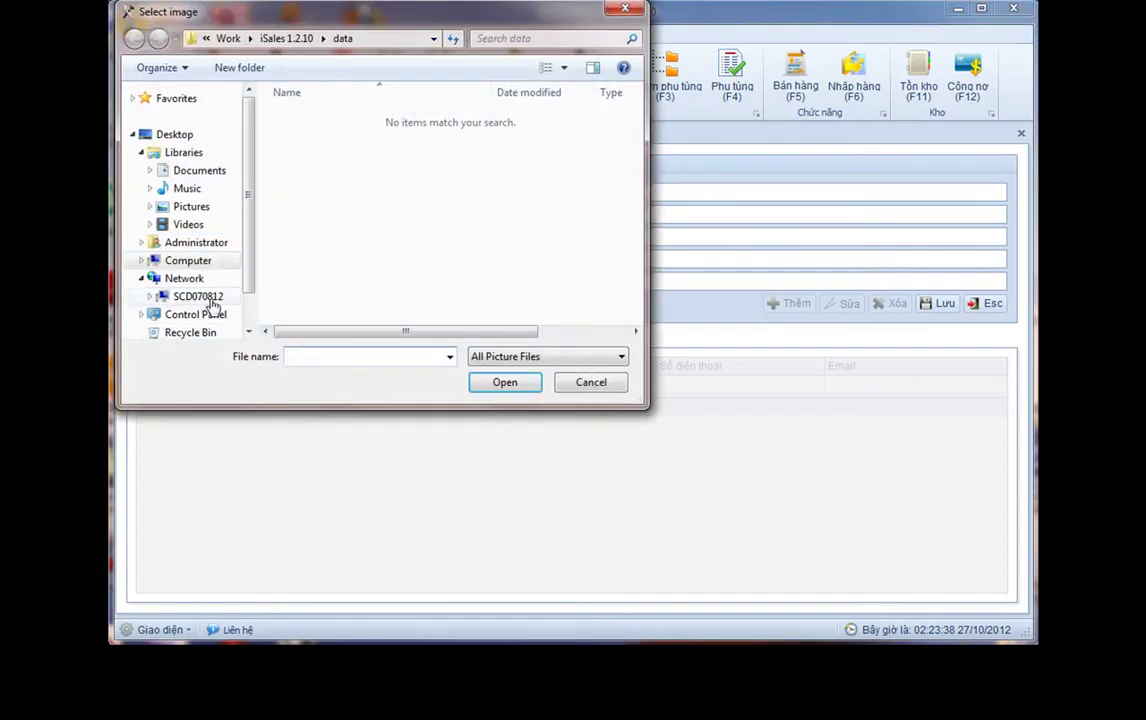
Set the customer's picture to emoticon-2 from D:\Programing\Icon\iToolbar Icons\PNG\128x128
{"action": "left_click", "coordinate": [218, 262]}
{"action": "left_click", "coordinate": [212, 296]}
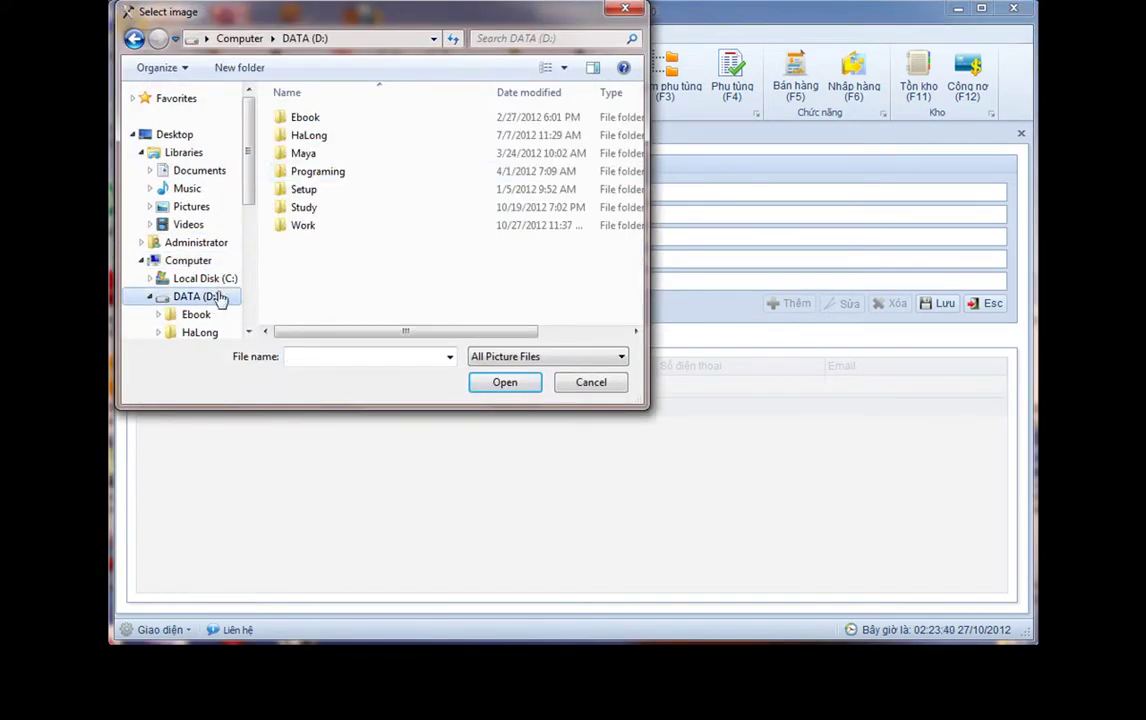
{"action": "double_click", "coordinate": [306, 174]}
{"action": "double_click", "coordinate": [303, 173]}
{"action": "double_click", "coordinate": [306, 118]}
{"action": "double_click", "coordinate": [302, 118]}
{"action": "left_click", "coordinate": [308, 191]}
{"action": "double_click", "coordinate": [308, 191]}
{"action": "scroll", "coordinate": [505, 232], "scroll_direction": "down", "scroll_amount": 10}
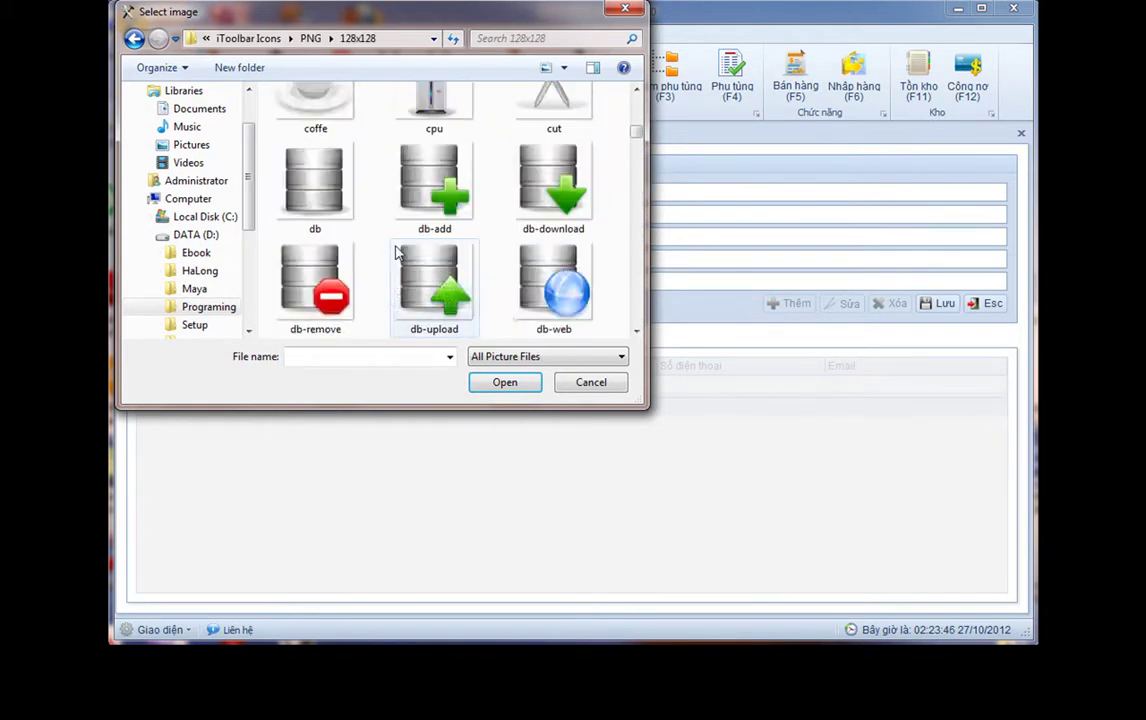
{"action": "scroll", "coordinate": [505, 232], "scroll_direction": "down", "scroll_amount": 1}
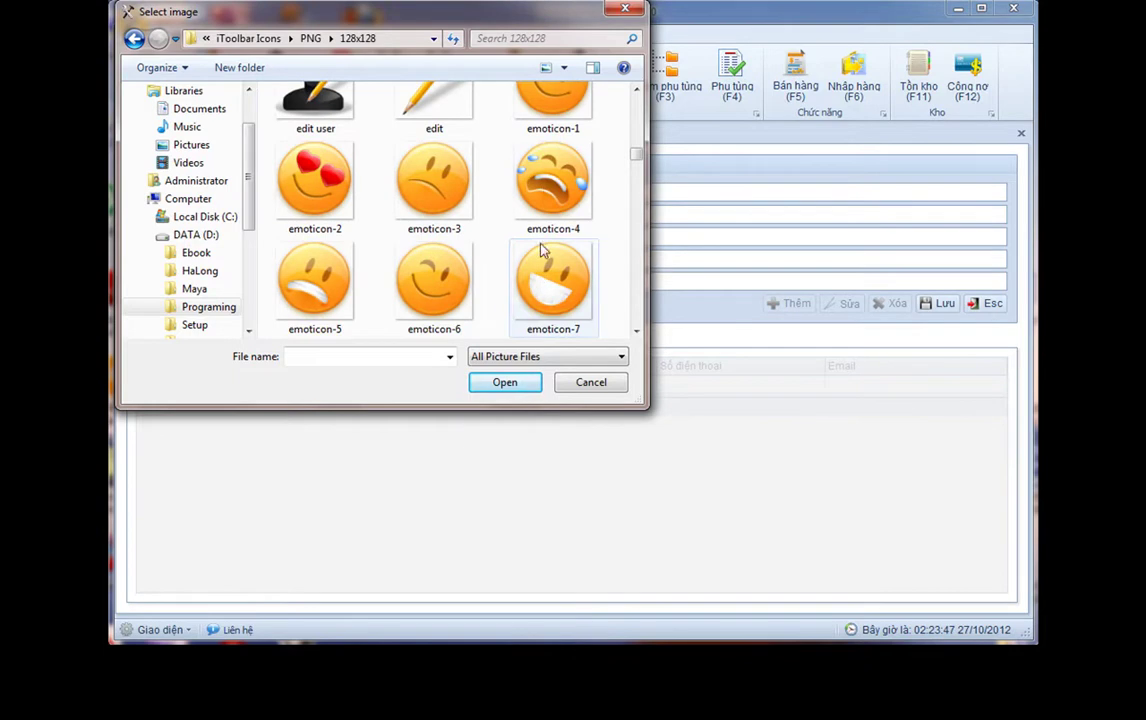
{"action": "double_click", "coordinate": [315, 180]}
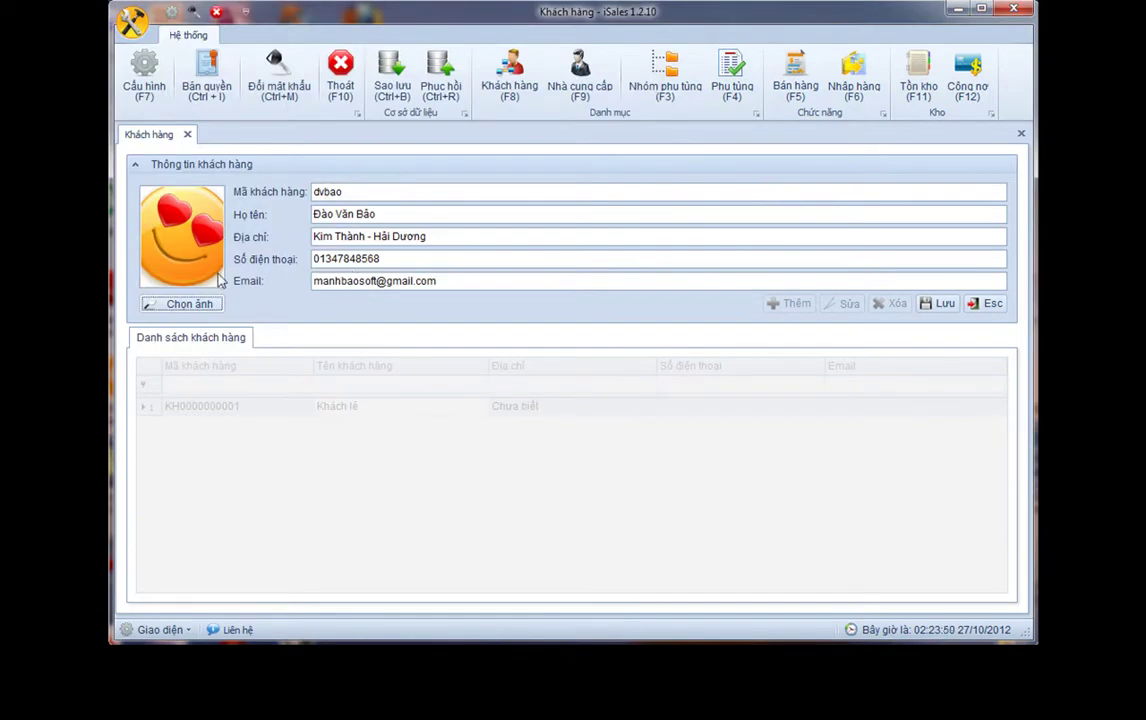
Save the new customer and check its entry alongside the walk-in customer in the list
{"action": "left_click", "coordinate": [940, 303]}
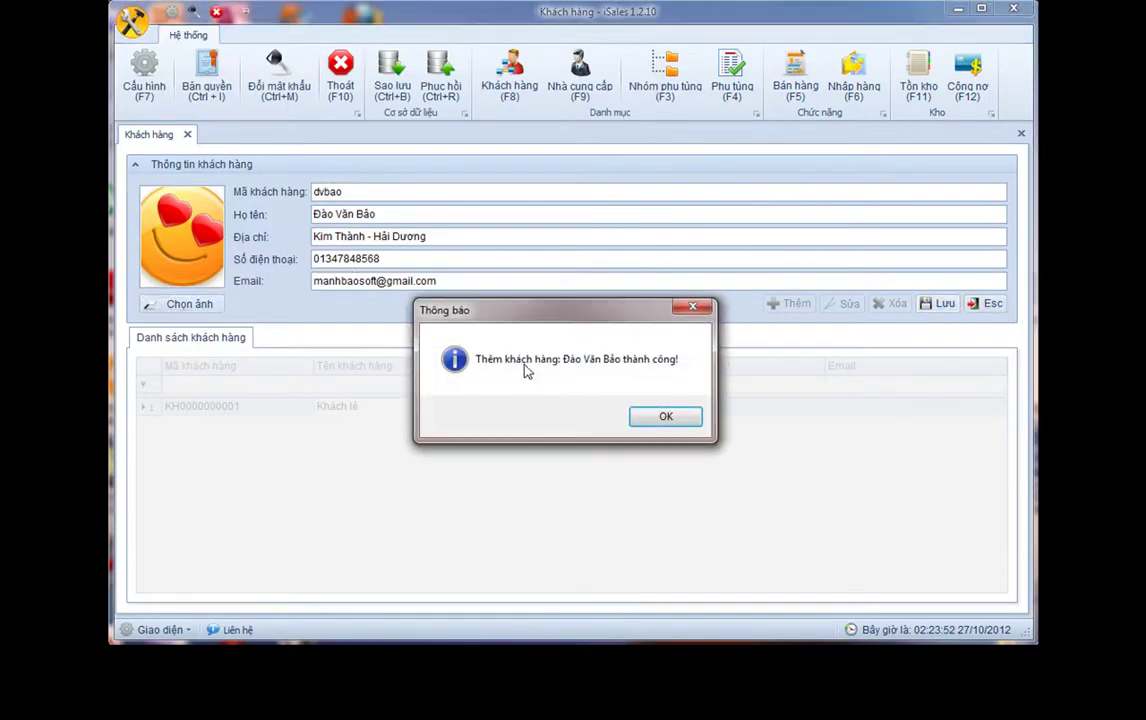
{"action": "left_click", "coordinate": [664, 416]}
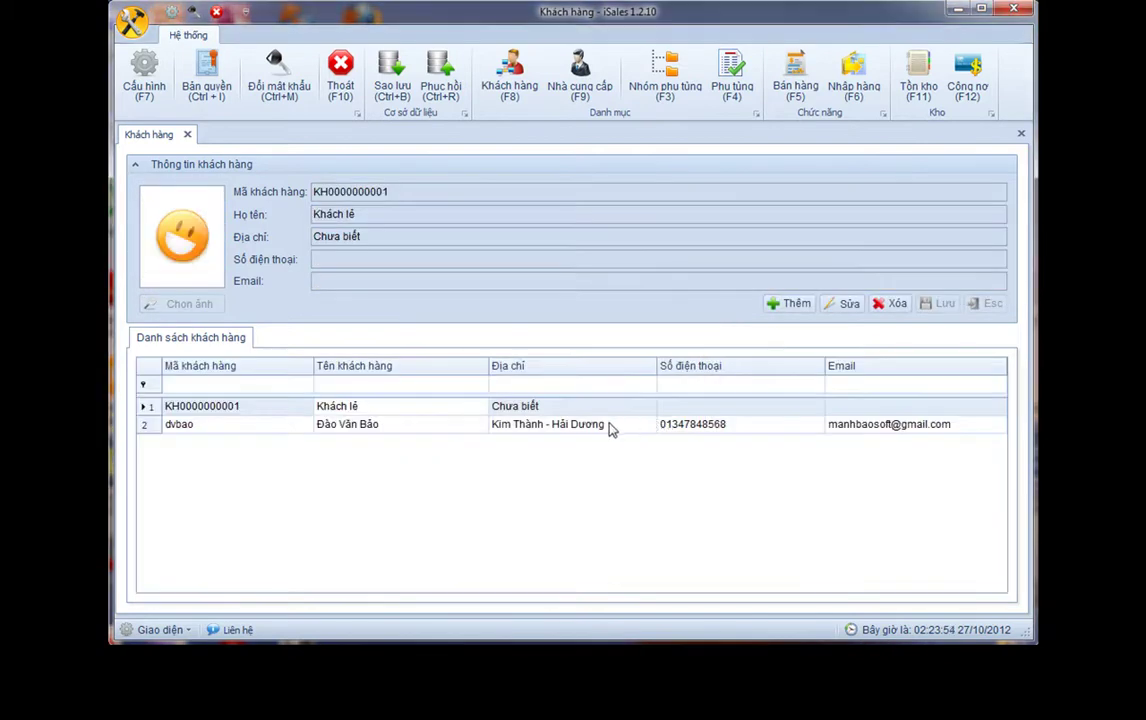
{"action": "left_click", "coordinate": [535, 408]}
{"action": "left_click", "coordinate": [528, 426]}
{"action": "left_click", "coordinate": [529, 409]}
Edit the walk-in customer's address, save it, and reselect the new customer
{"action": "left_click", "coordinate": [831, 308]}
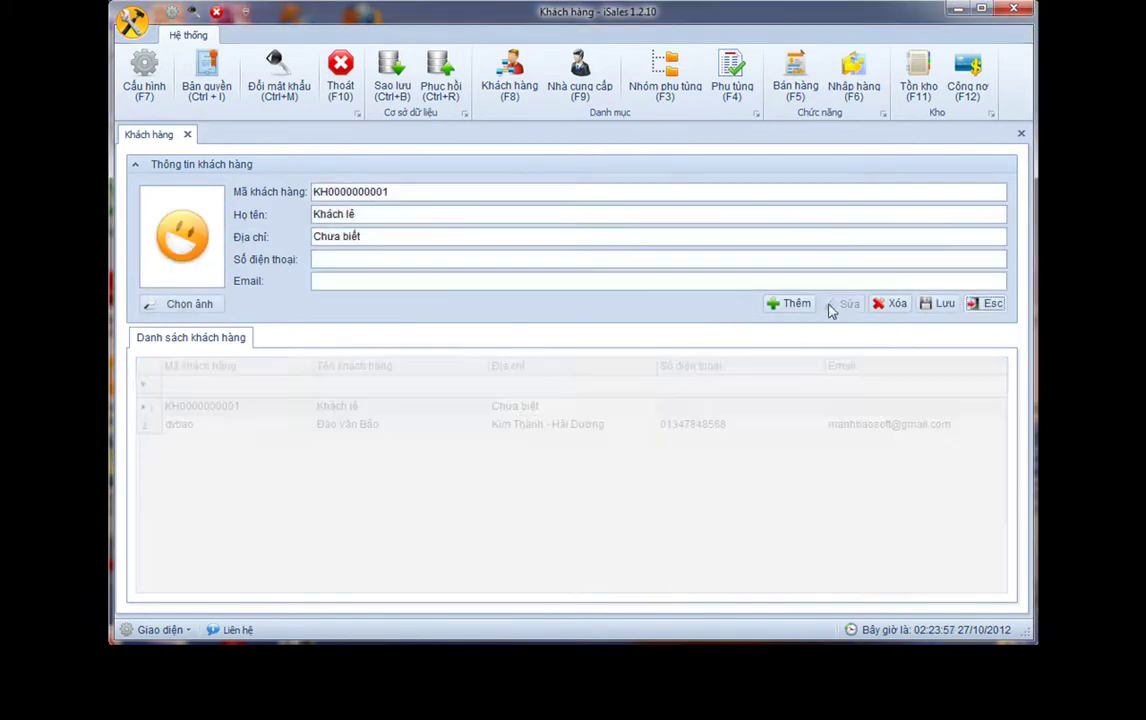
{"action": "triple_click", "coordinate": [377, 237]}
{"action": "left_click", "coordinate": [943, 304]}
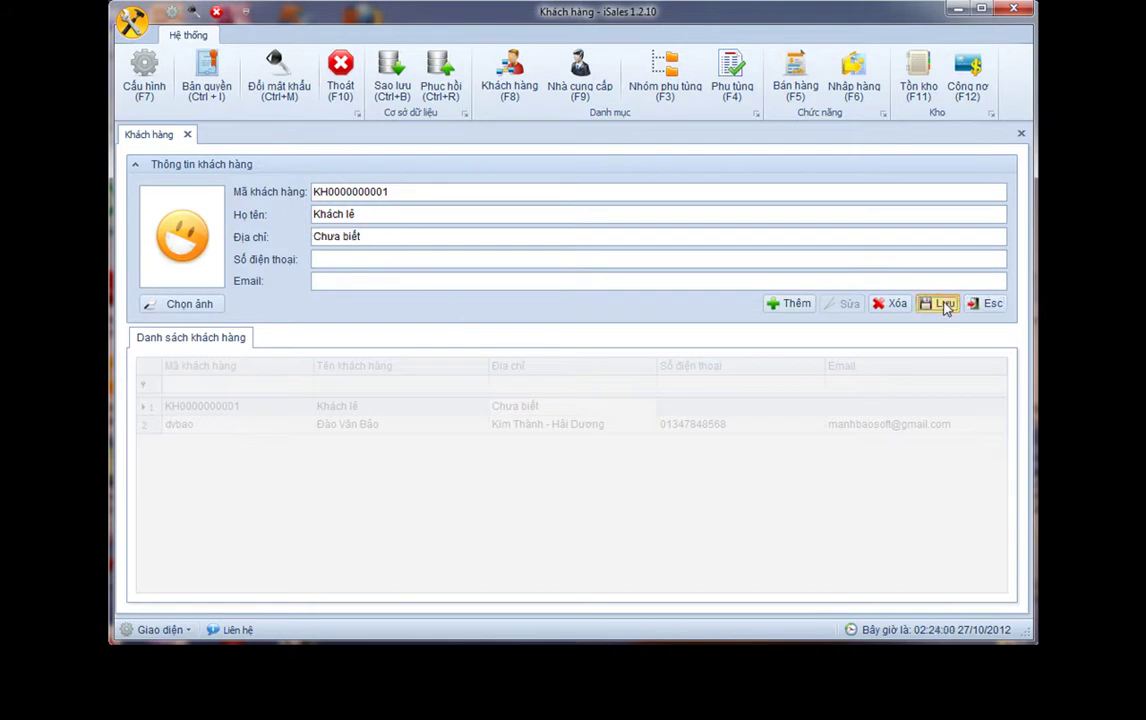
{"action": "left_click", "coordinate": [686, 416]}
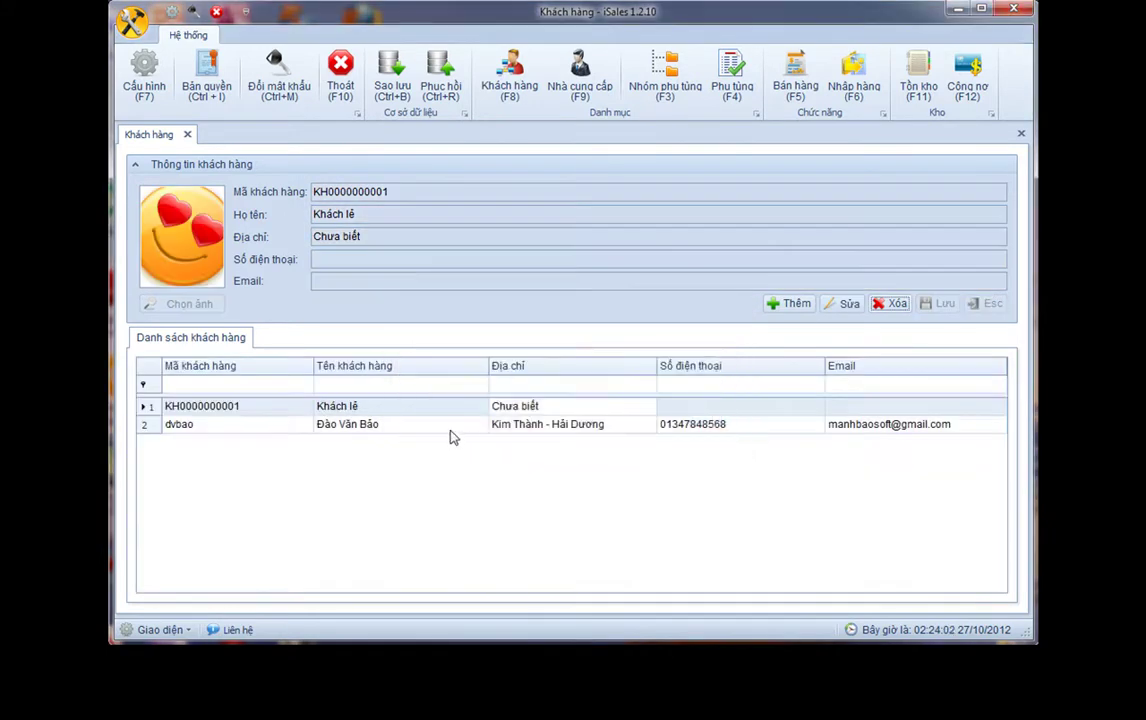
{"action": "left_click", "coordinate": [446, 424]}
{"action": "key", "text": "Up"}
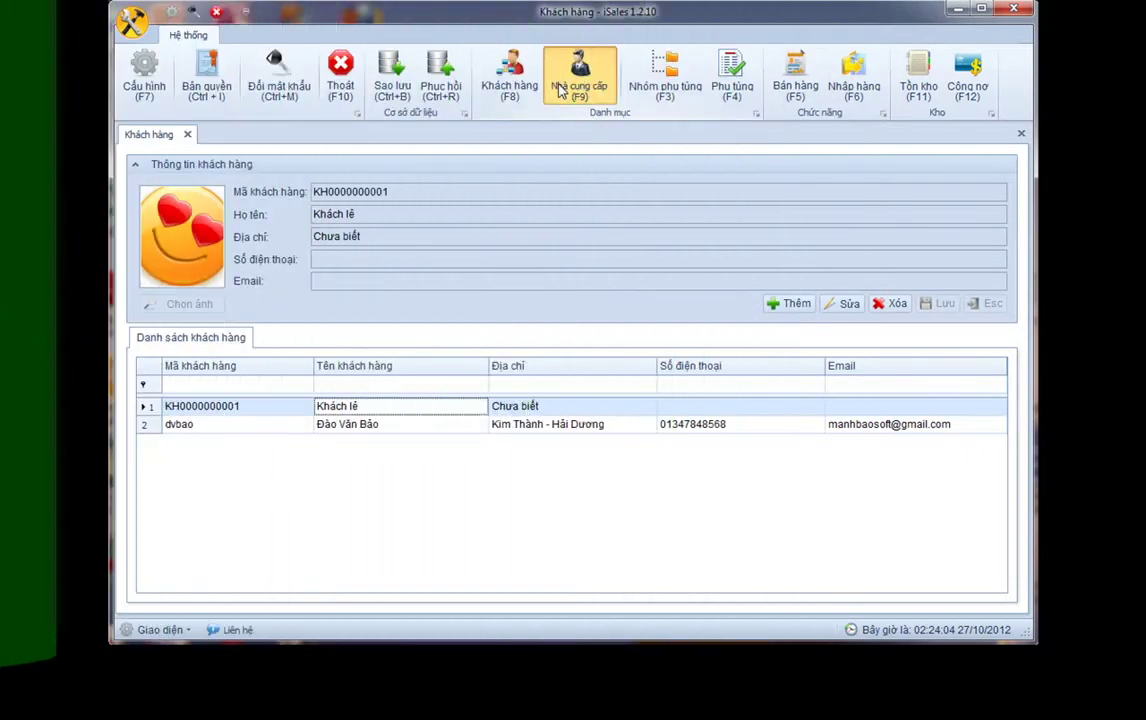
Start a new supplier (F9) with its code, full name, address, phone and e-mail
{"action": "left_click", "coordinate": [560, 90]}
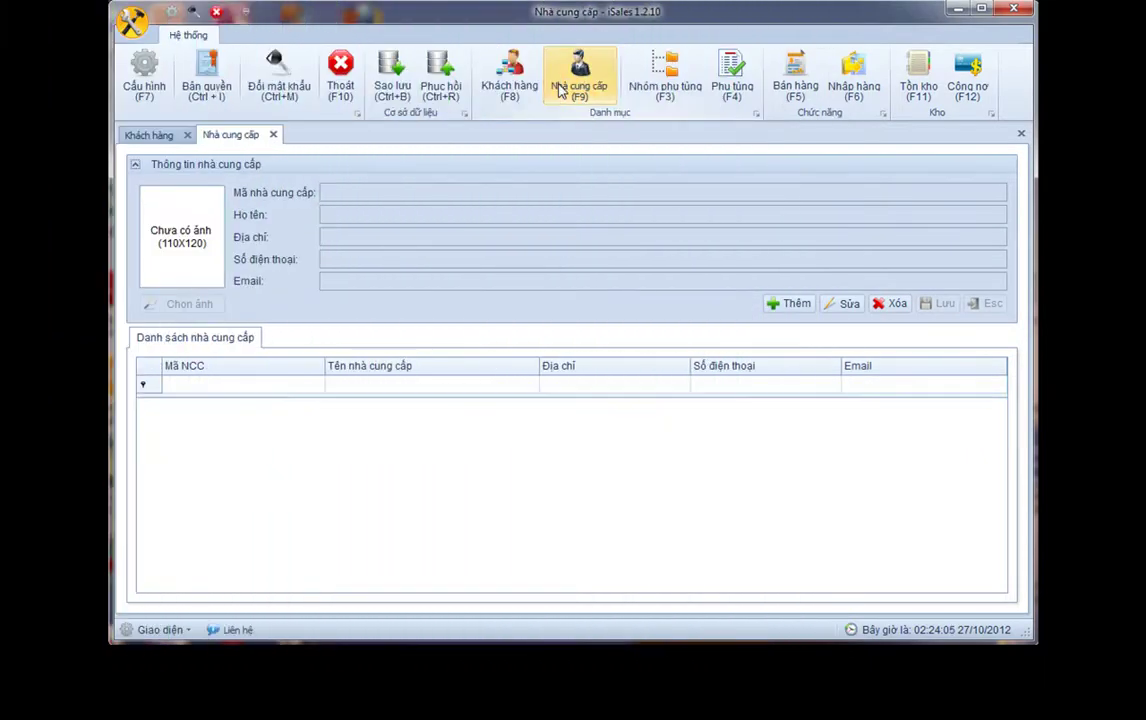
{"action": "left_click", "coordinate": [788, 303]}
{"action": "left_click_drag", "start_coordinate": [422, 190], "coordinate": [220, 193]}
{"action": "type", "text": "longchau"}
{"action": "key", "text": "Tab"}
{"action": "type", "text": "Ki"}
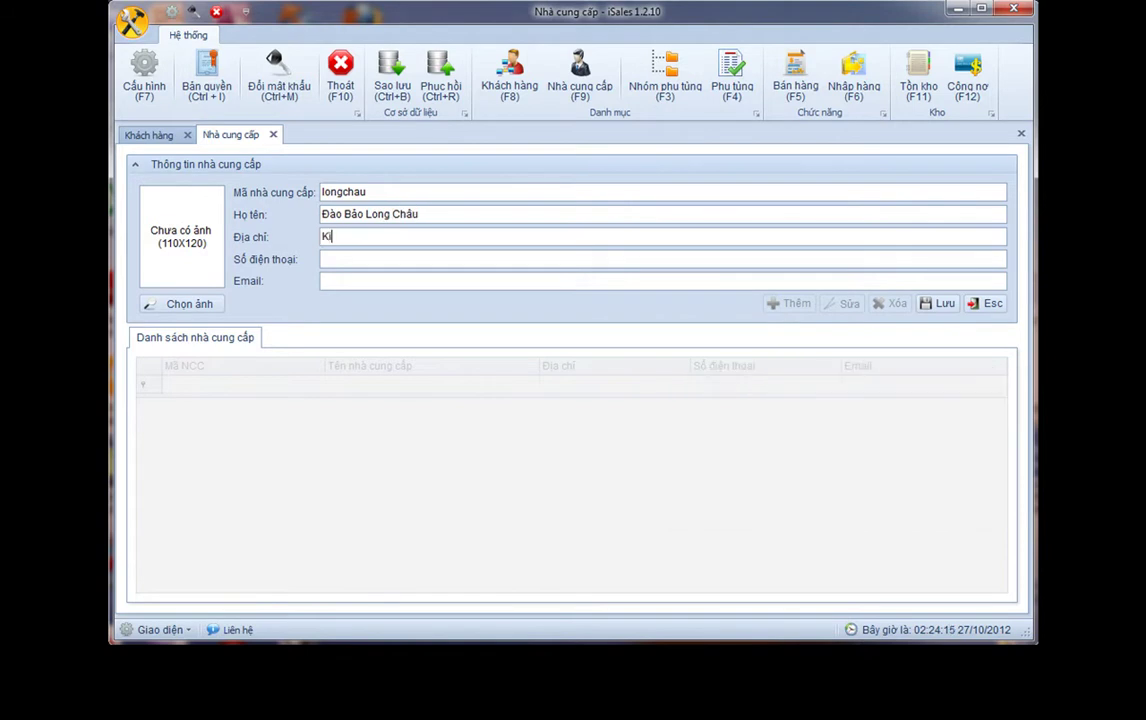
{"action": "type", "text": "ải Phòng"}
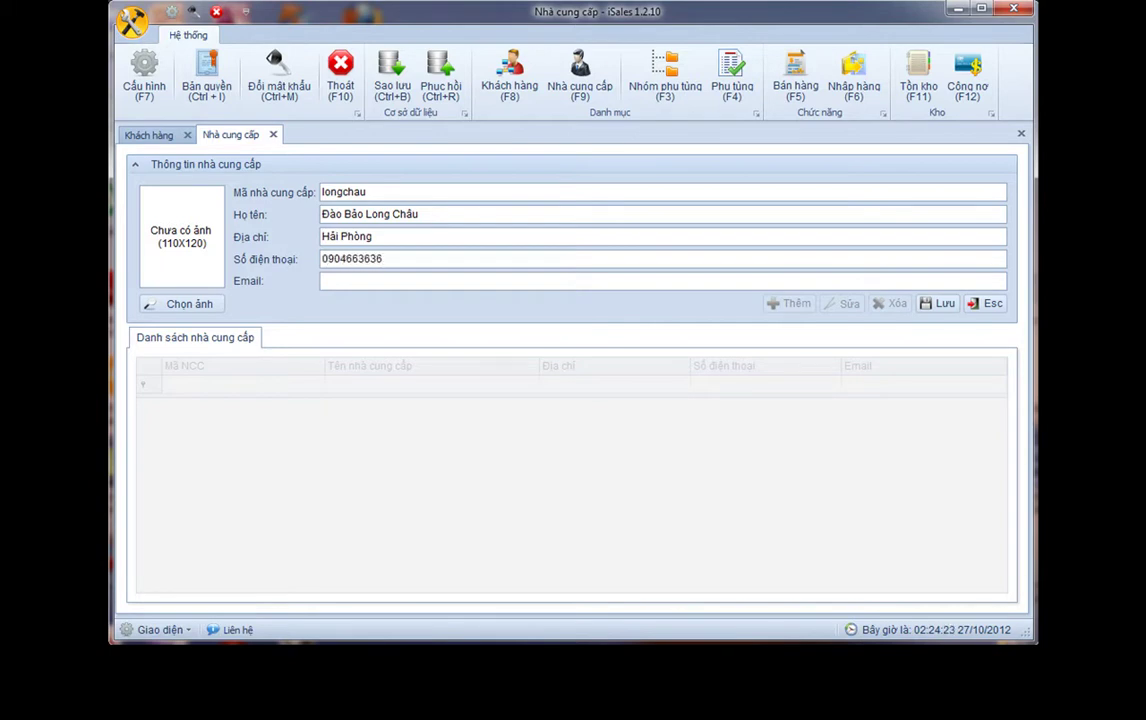
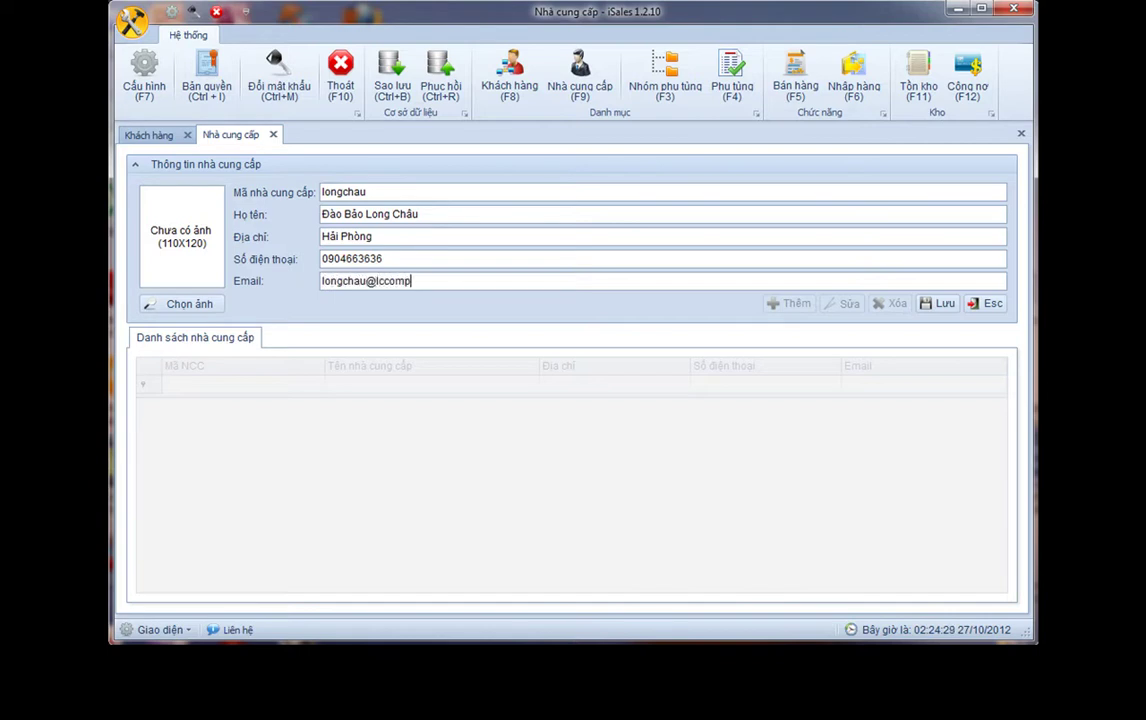
Set the supplier's picture to the crying emoticon-4 icon
{"action": "left_click", "coordinate": [218, 304]}
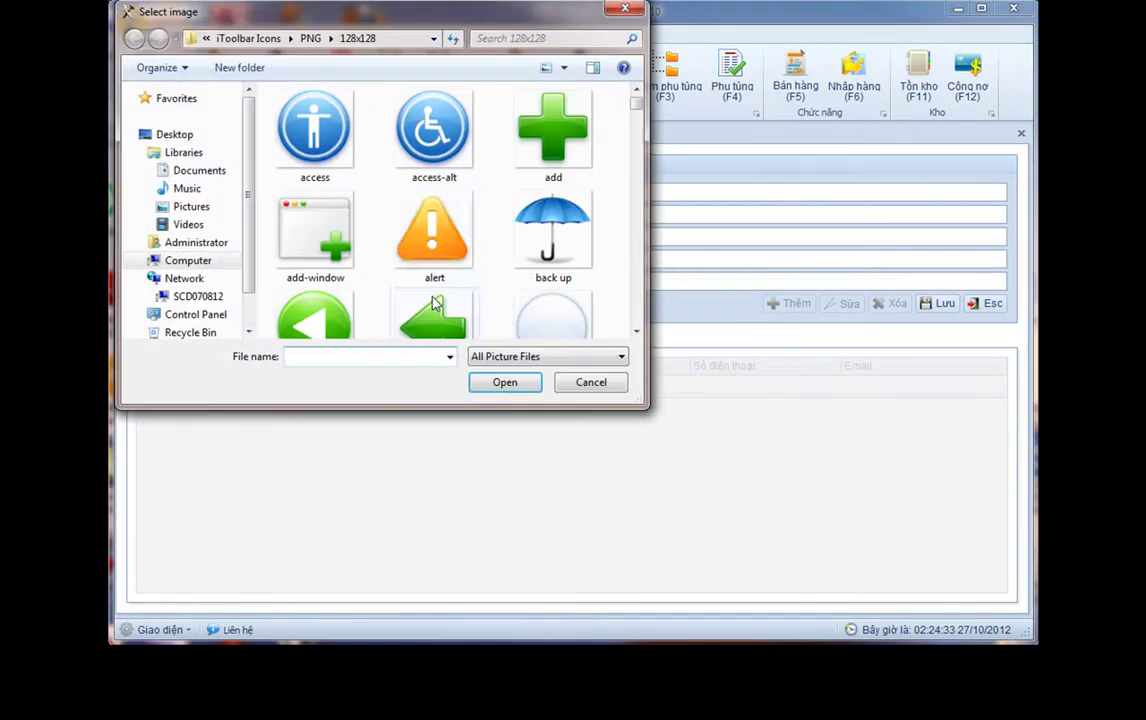
{"action": "left_click", "coordinate": [427, 281]}
{"action": "key", "text": "e"}
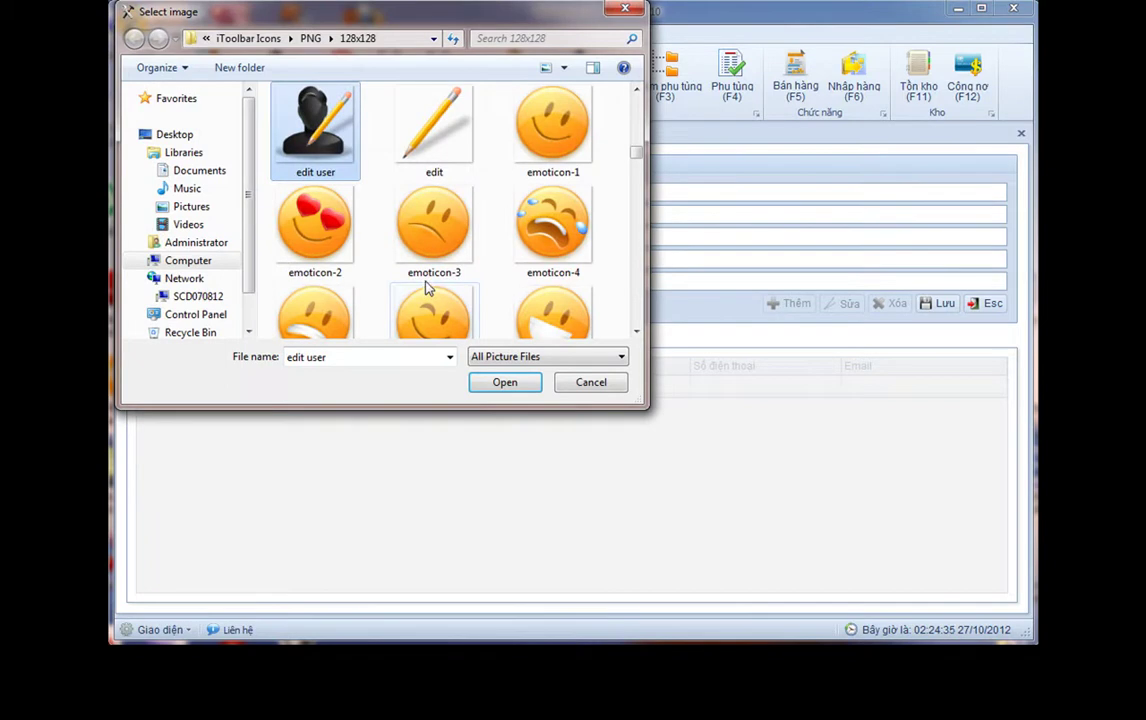
{"action": "scroll", "coordinate": [470, 250], "scroll_direction": "down", "scroll_amount": 3}
{"action": "scroll", "coordinate": [490, 205], "scroll_direction": "up", "scroll_amount": 1}
{"action": "left_click", "coordinate": [500, 115]}
{"action": "double_click", "coordinate": [500, 115]}
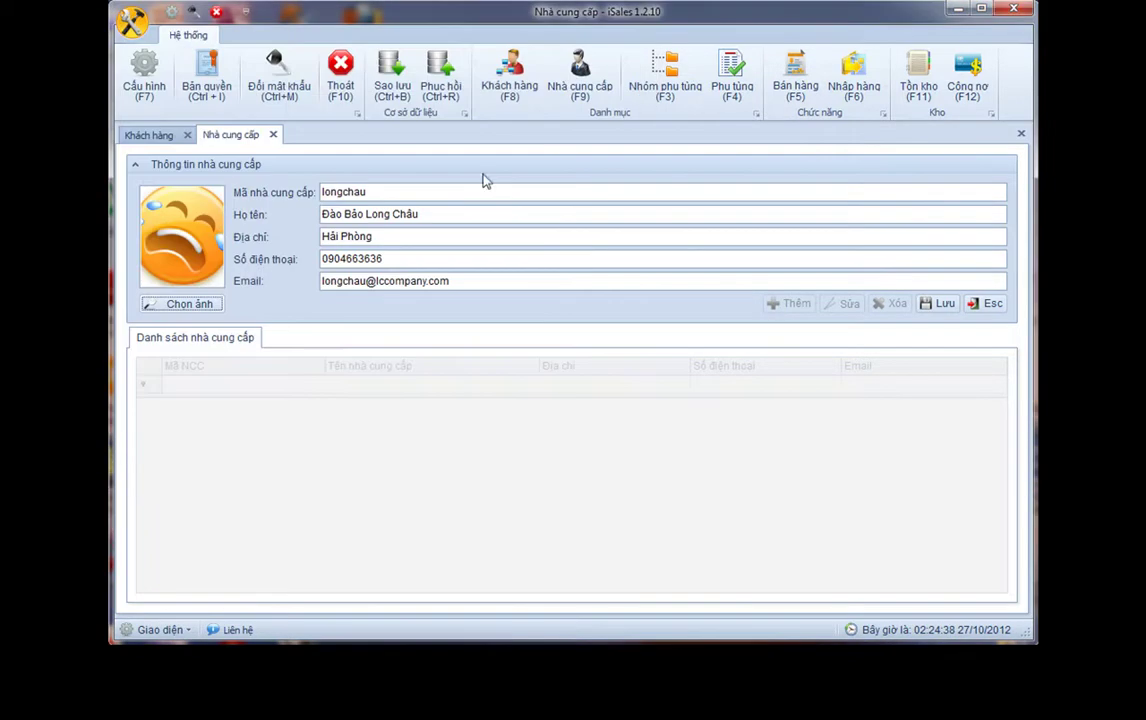
Save the new supplier and select its row in the supplier list
{"action": "left_click", "coordinate": [940, 310]}
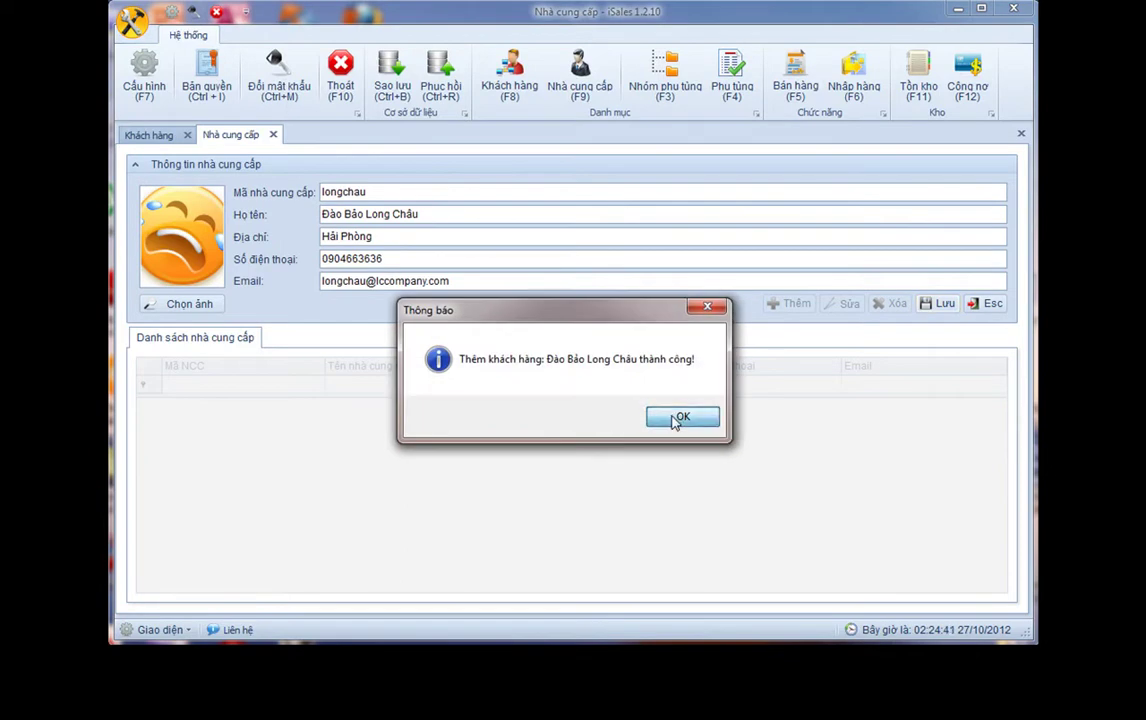
{"action": "left_click", "coordinate": [673, 419]}
{"action": "left_click", "coordinate": [330, 410]}
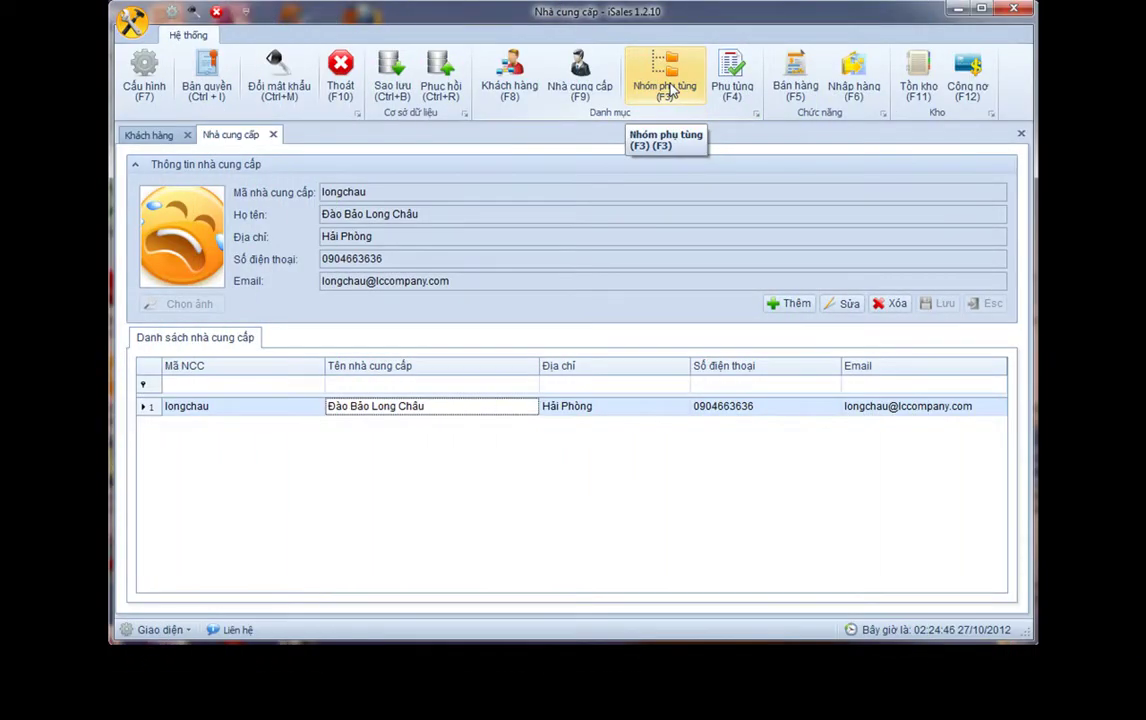
Open the part groups list (F3) and browse groups up to G / Gương
{"action": "left_click", "coordinate": [670, 90]}
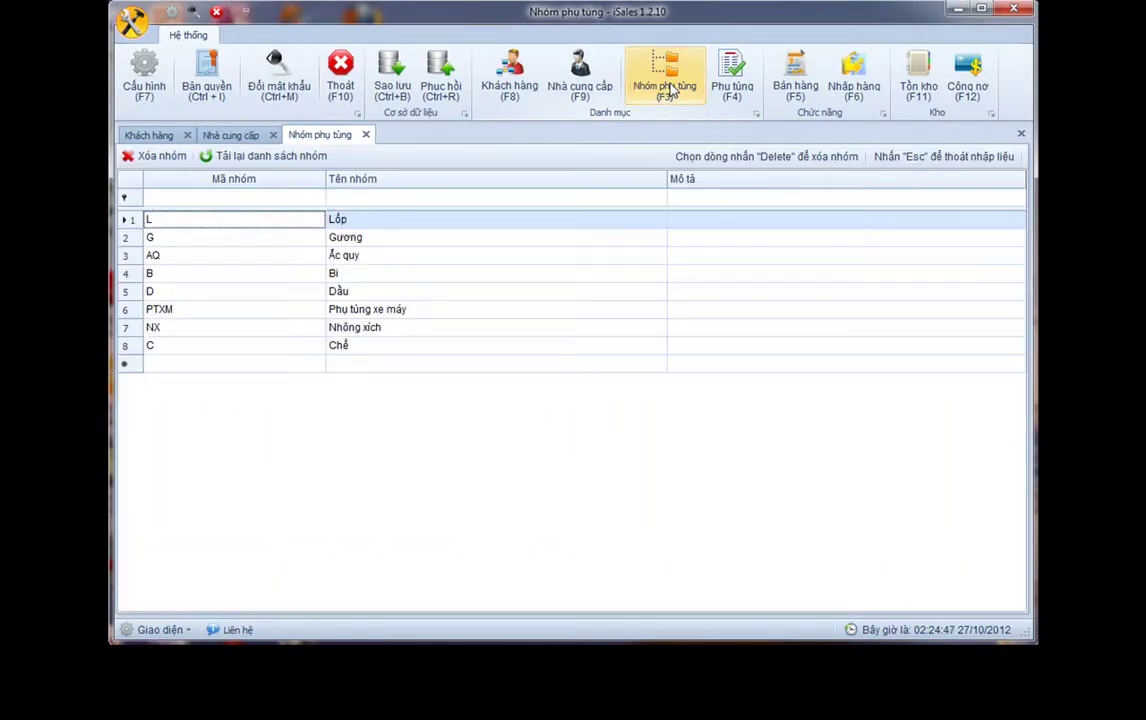
{"action": "left_click", "coordinate": [350, 347]}
{"action": "left_click", "coordinate": [383, 328]}
{"action": "left_click", "coordinate": [393, 309]}
{"action": "left_click", "coordinate": [391, 273]}
{"action": "left_click", "coordinate": [392, 240]}
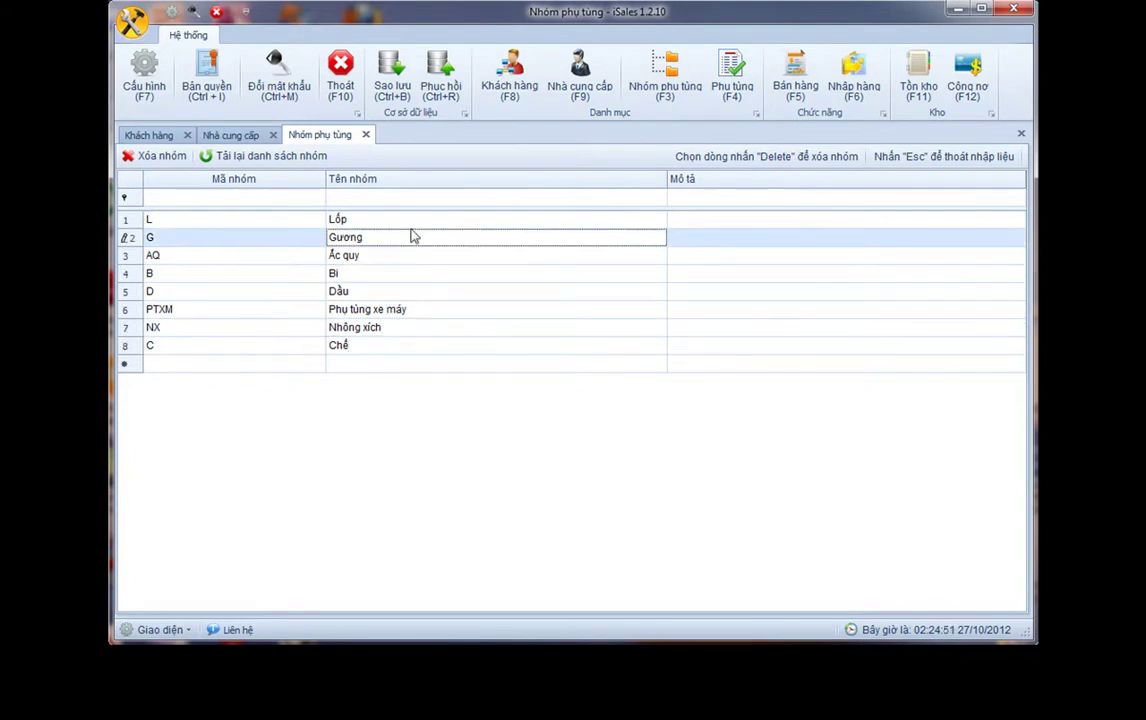
Open the spare parts catalogue (F4) and browse the Ắc quy items and prices
{"action": "left_click", "coordinate": [731, 90]}
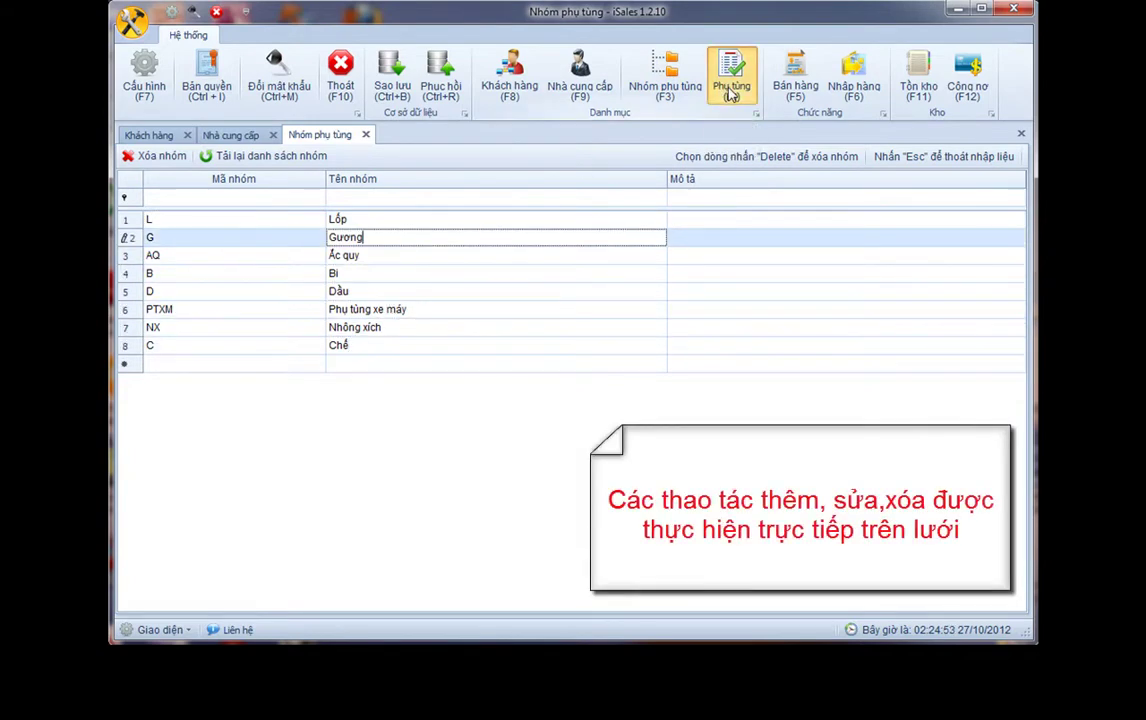
{"action": "left_click", "coordinate": [375, 273]}
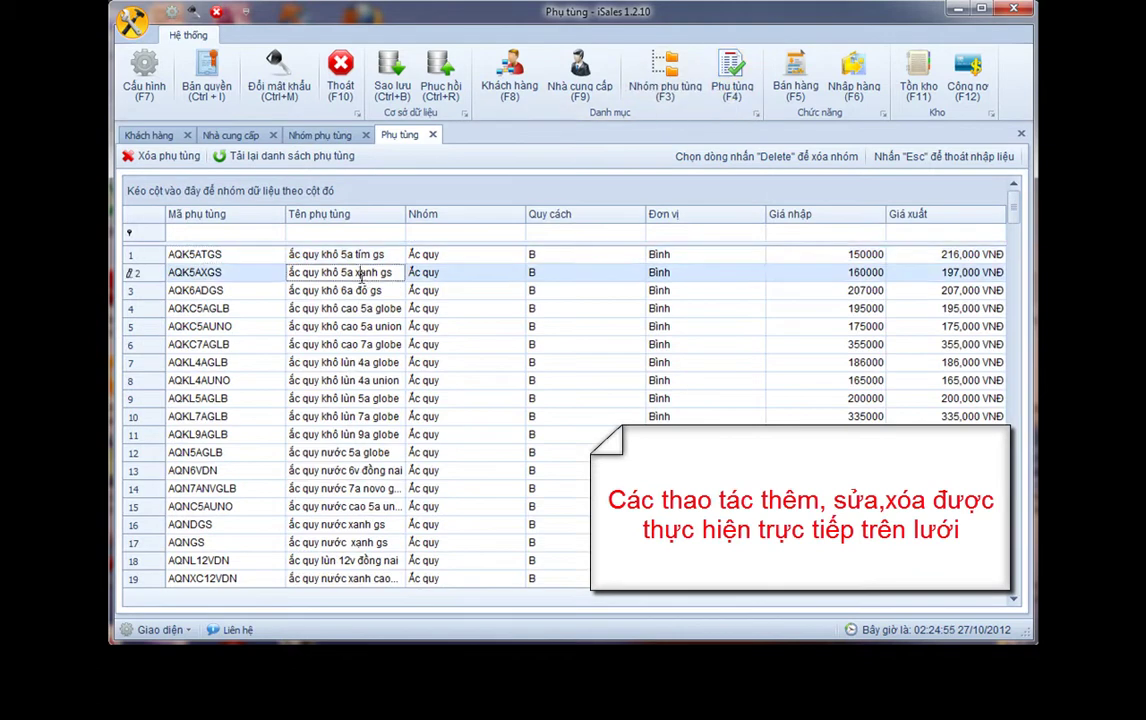
{"action": "left_click", "coordinate": [375, 344]}
{"action": "left_click_drag", "start_coordinate": [1018, 215], "coordinate": [1022, 197]}
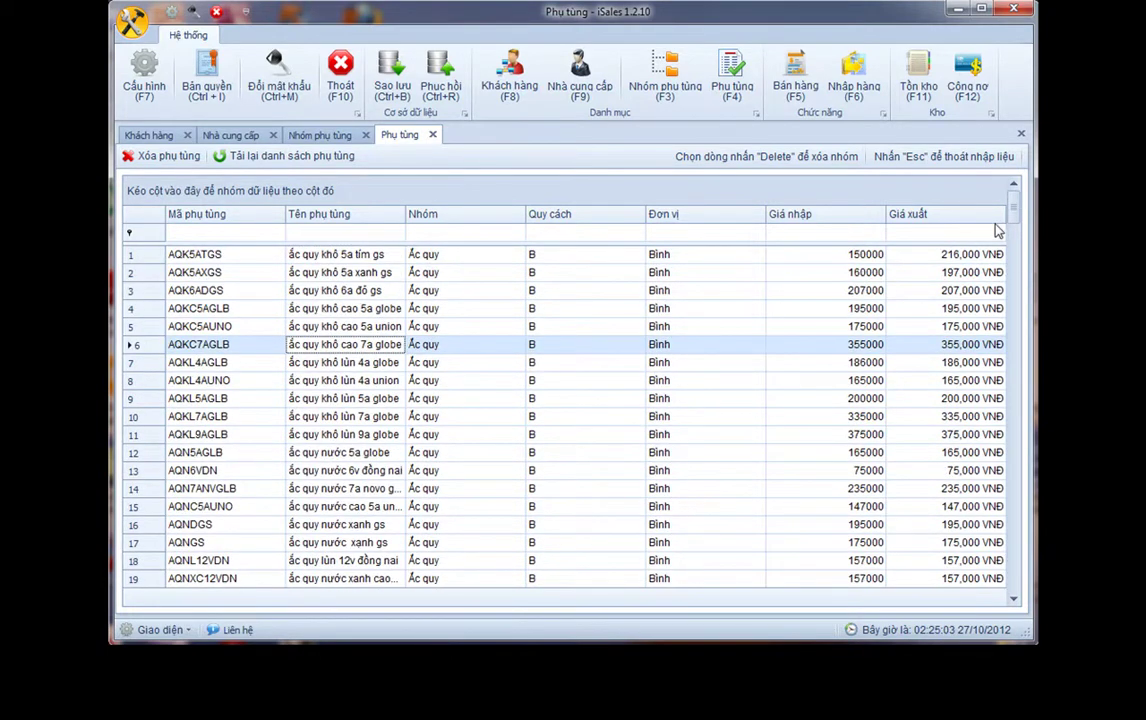
{"action": "scroll", "coordinate": [905, 192], "scroll_direction": "down", "scroll_amount": 4}
{"action": "scroll", "coordinate": [905, 192], "scroll_direction": "up", "scroll_amount": 4}
{"action": "left_click_drag", "start_coordinate": [1030, 205], "coordinate": [1037, 211]}
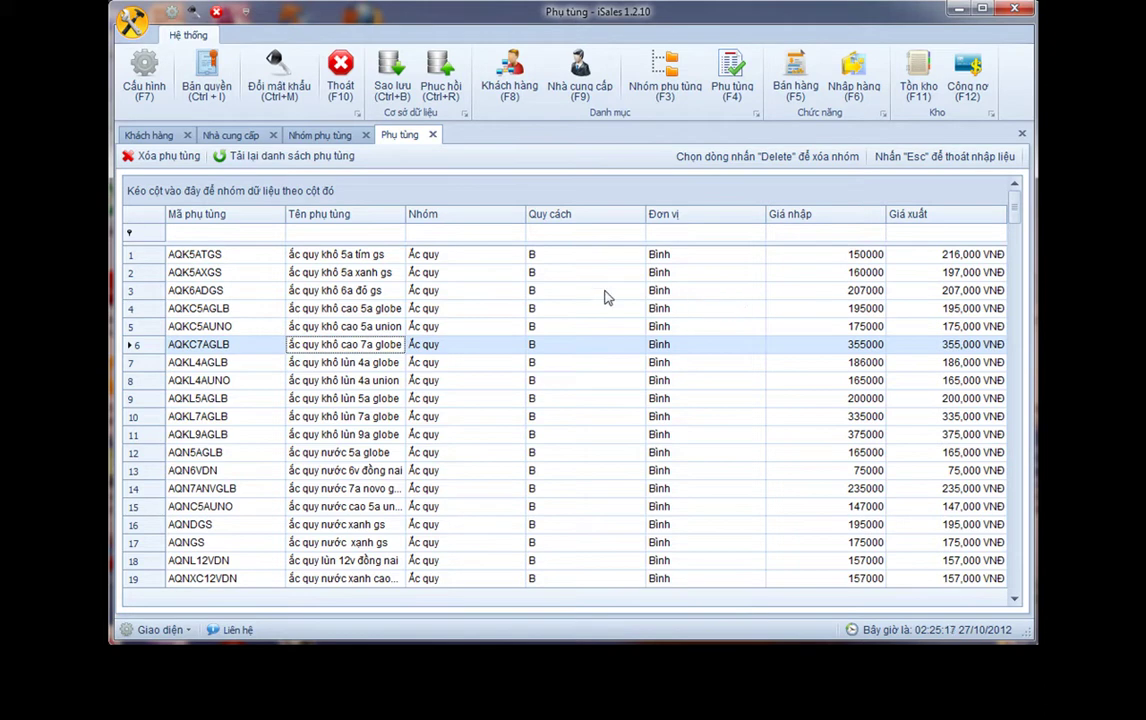
Start sales invoice bh_dvbao (F5) and choose its customer
{"action": "left_click", "coordinate": [788, 88]}
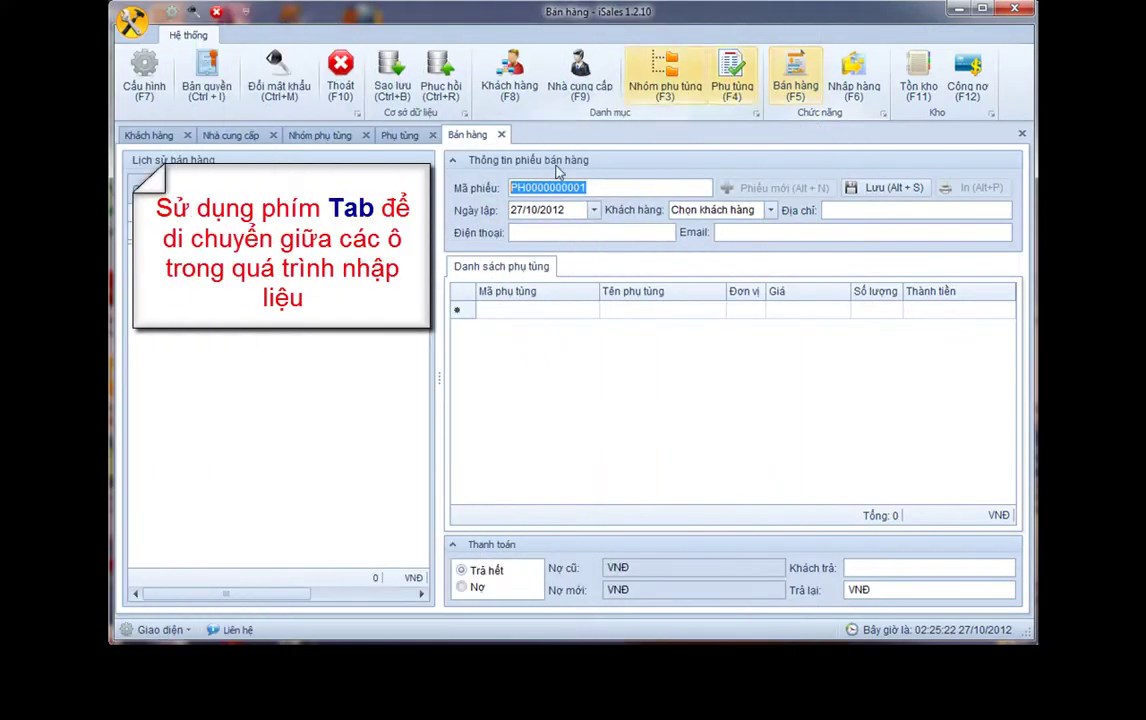
{"action": "type", "text": "bh"}
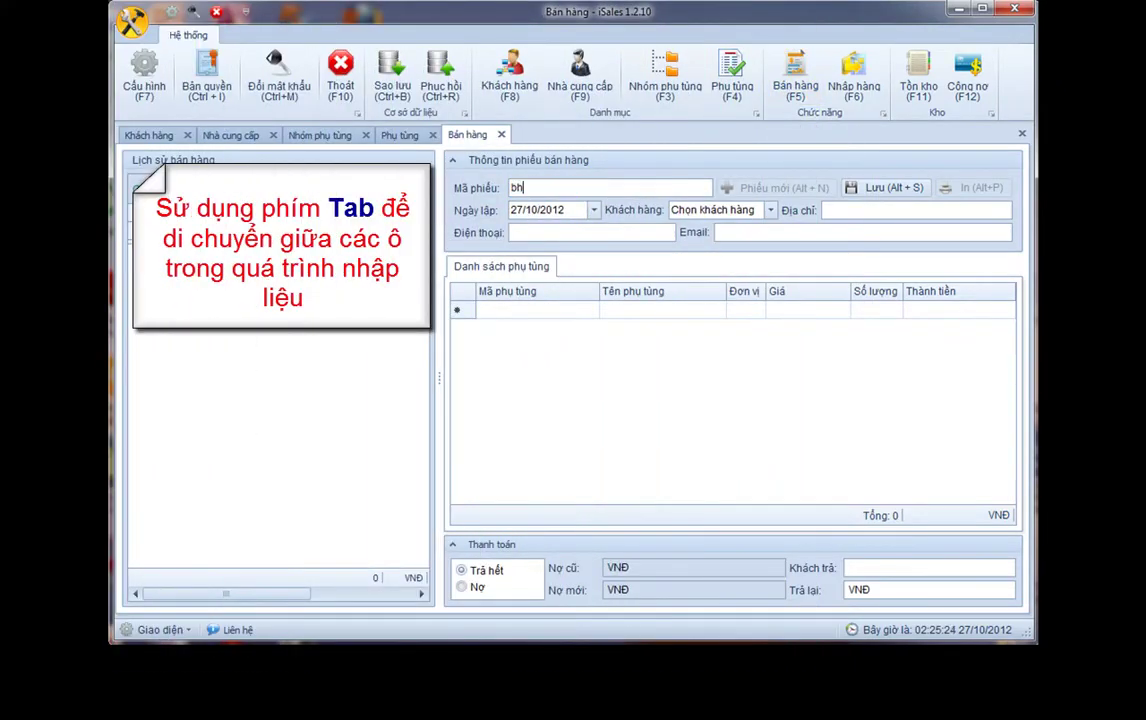
{"action": "type", "text": "_dvbao"}
{"action": "key", "text": "Tab"}
{"action": "key", "text": "Tab"}
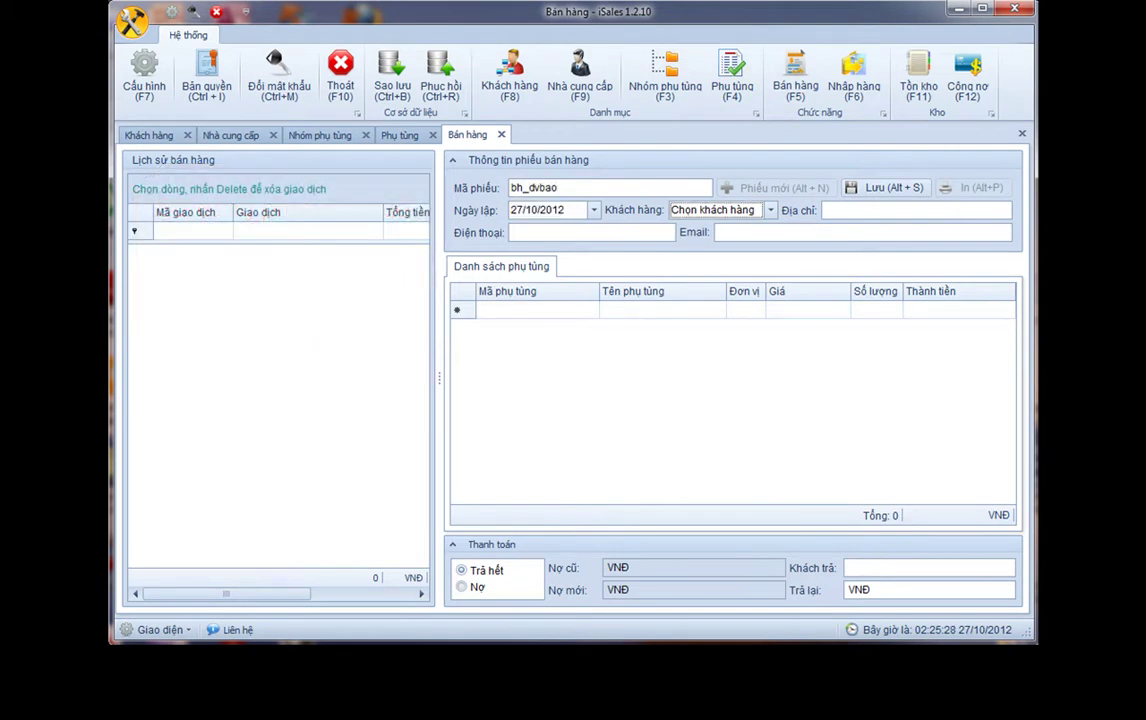
{"action": "type", "text": "dvba"}
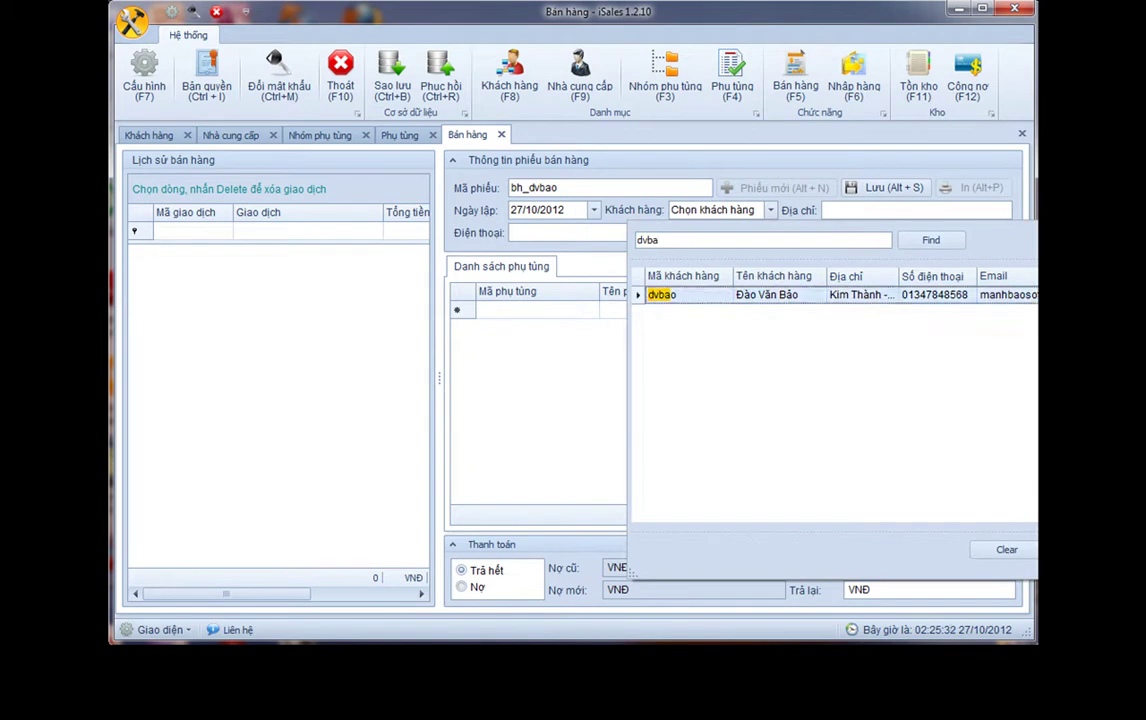
{"action": "key", "text": "Return"}
{"action": "key", "text": "Tab"}
{"action": "key", "text": "Tab"}
{"action": "key", "text": "Tab"}
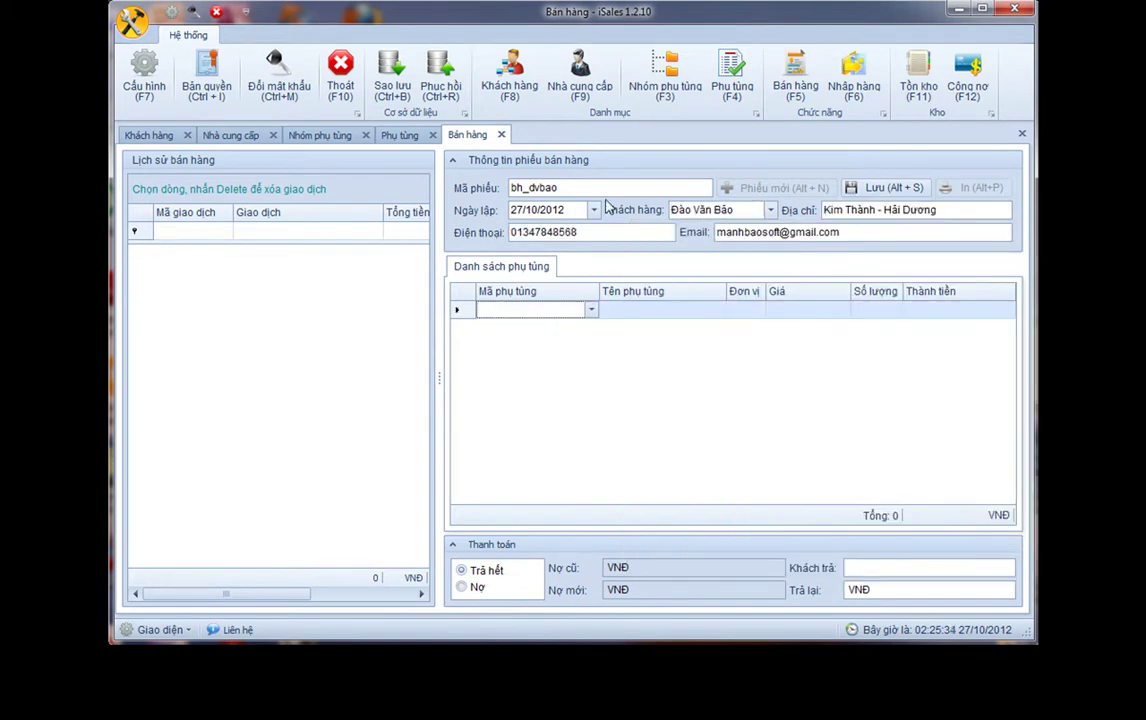
Add line items AQK5ATGS ×4, BCPAG ×2 and DAT ×9 to the invoice
{"action": "type", "text": "AQK5ATGS"}
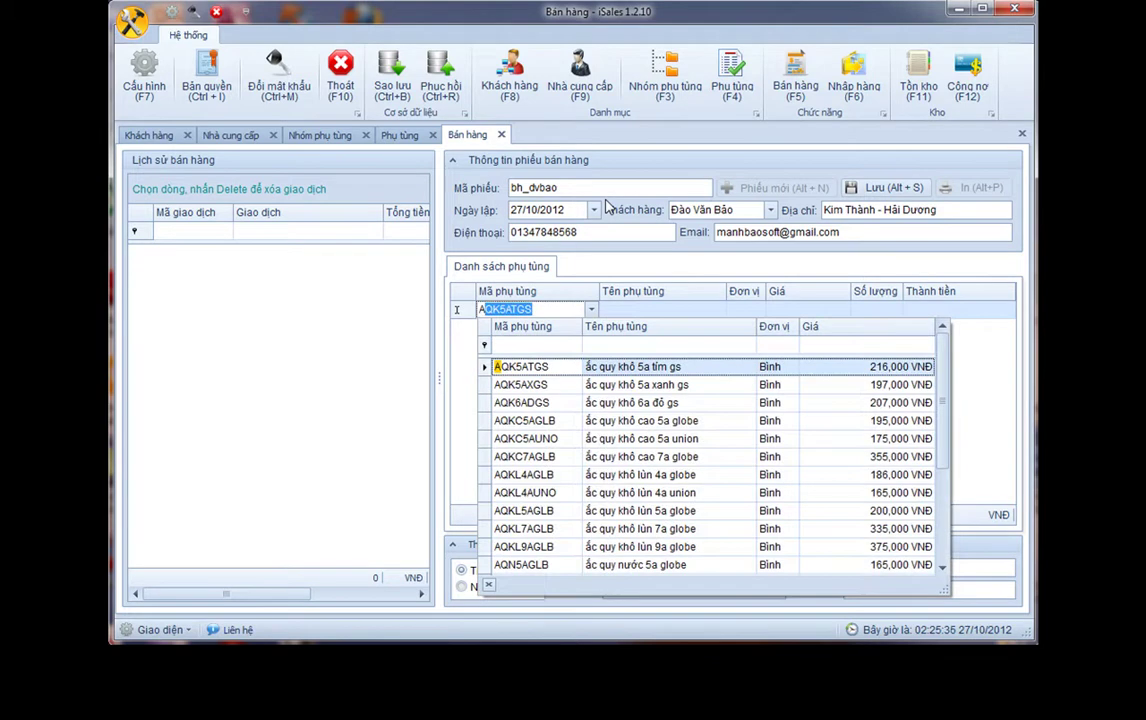
{"action": "key", "text": "Return"}
{"action": "key", "text": "Tab"}
{"action": "key", "text": "Tab"}
{"action": "key", "text": "Tab"}
{"action": "key", "text": "Tab"}
{"action": "type", "text": "4"}
{"action": "key", "text": "Tab"}
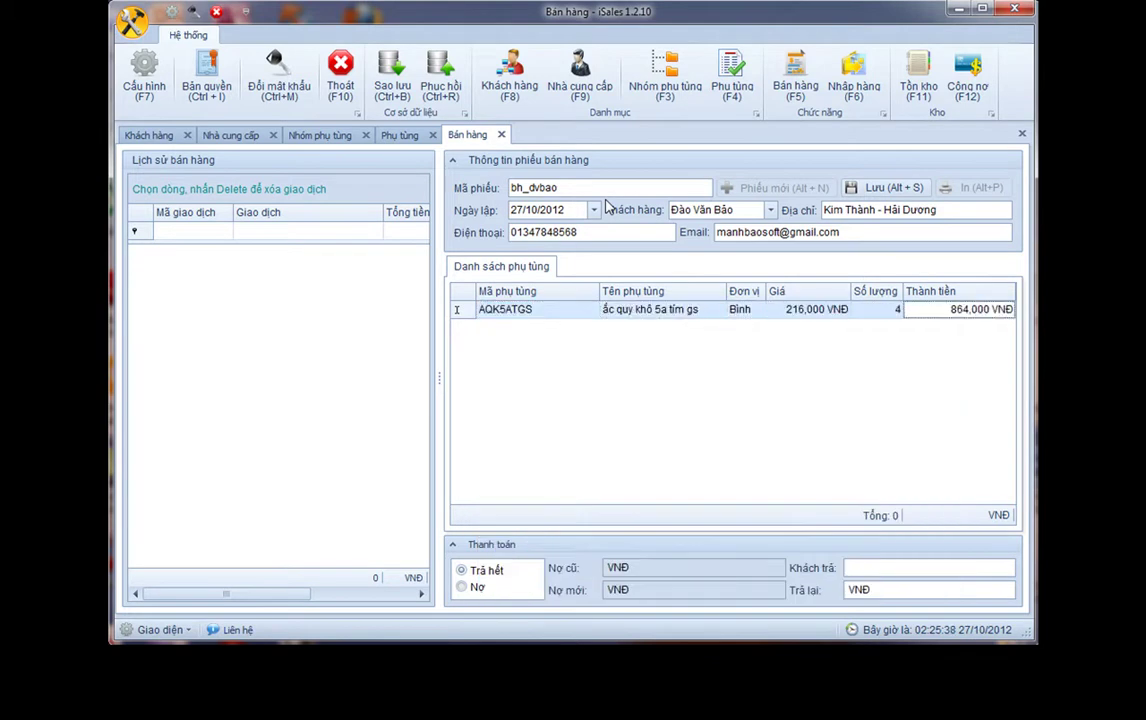
{"action": "key", "text": "Tab"}
{"action": "type", "text": "B"}
{"action": "key", "text": "Down"}
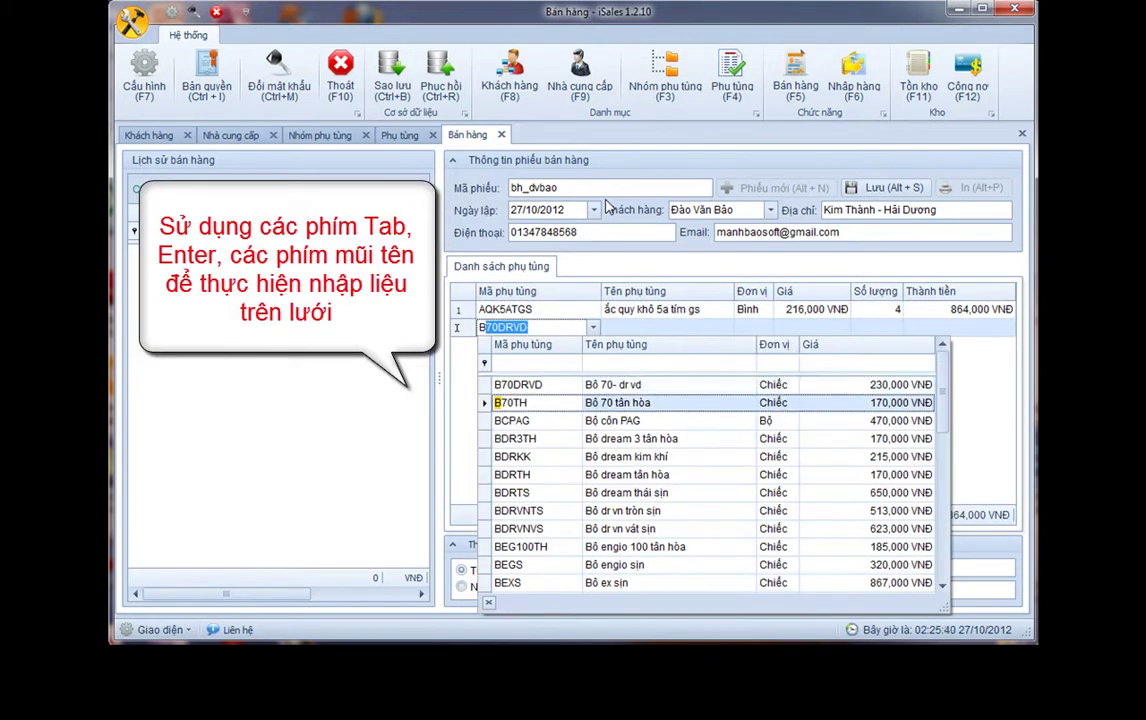
{"action": "key", "text": "Down"}
{"action": "key", "text": "Return"}
{"action": "key", "text": "Tab"}
{"action": "key", "text": "Tab"}
{"action": "key", "text": "Tab"}
{"action": "key", "text": "Tab"}
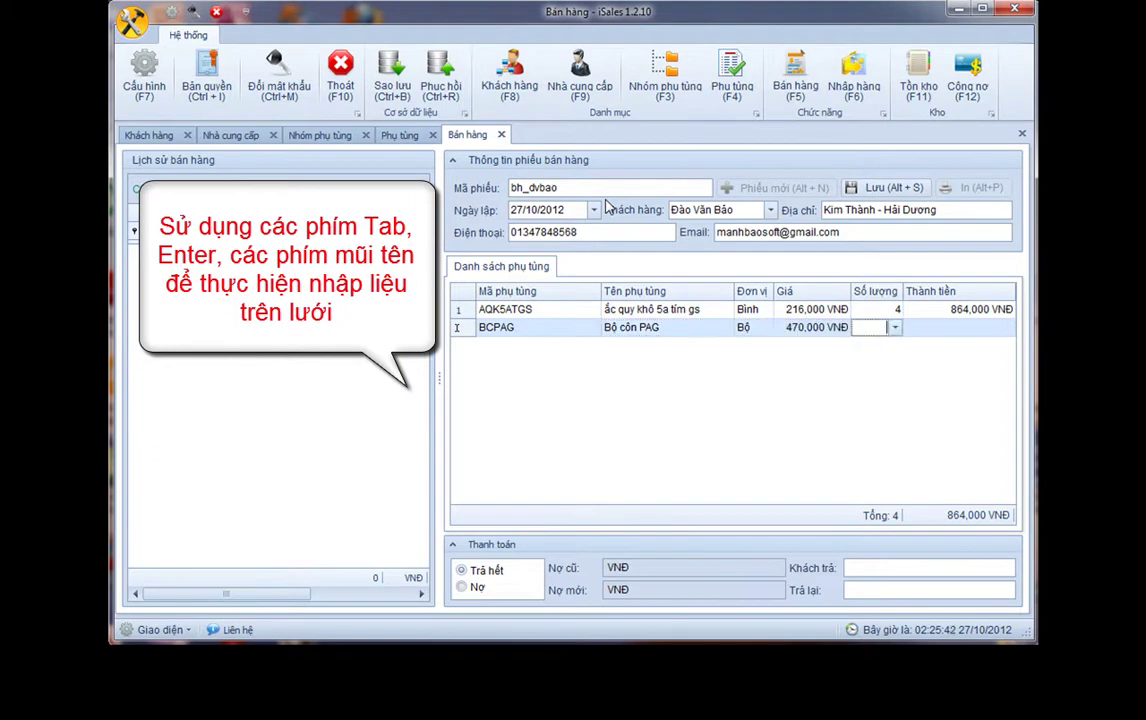
{"action": "type", "text": "2"}
{"action": "key", "text": "Tab"}
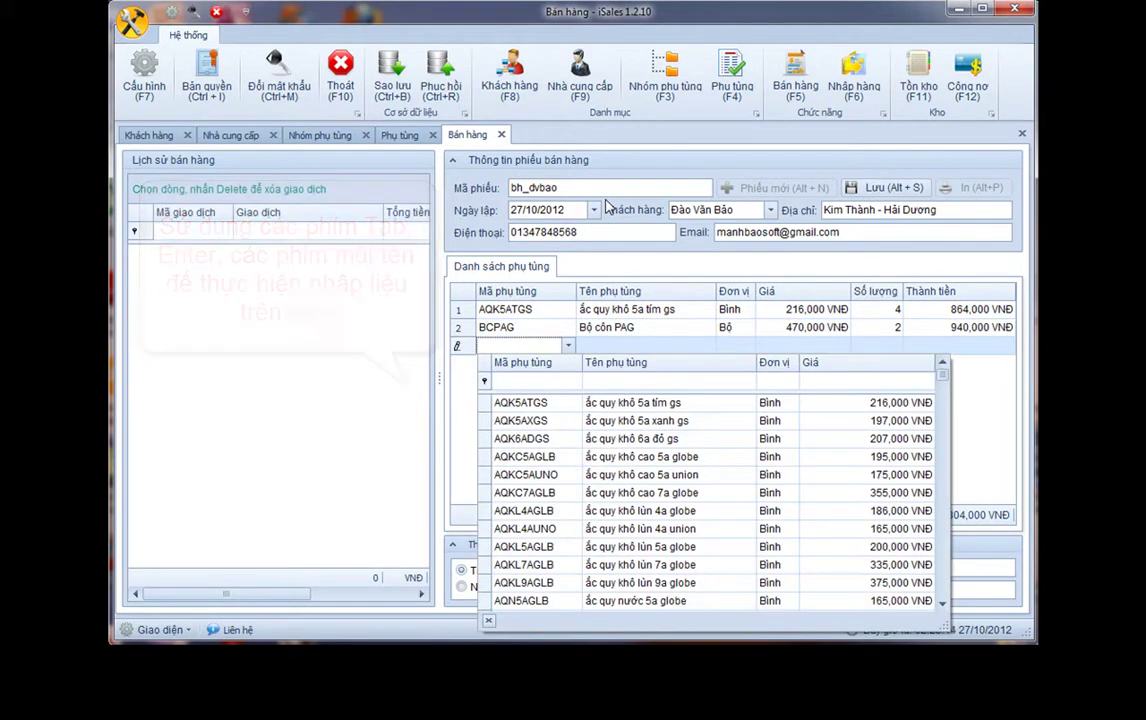
{"action": "type", "text": "DAT"}
{"action": "key", "text": "Return"}
{"action": "key", "text": "Return"}
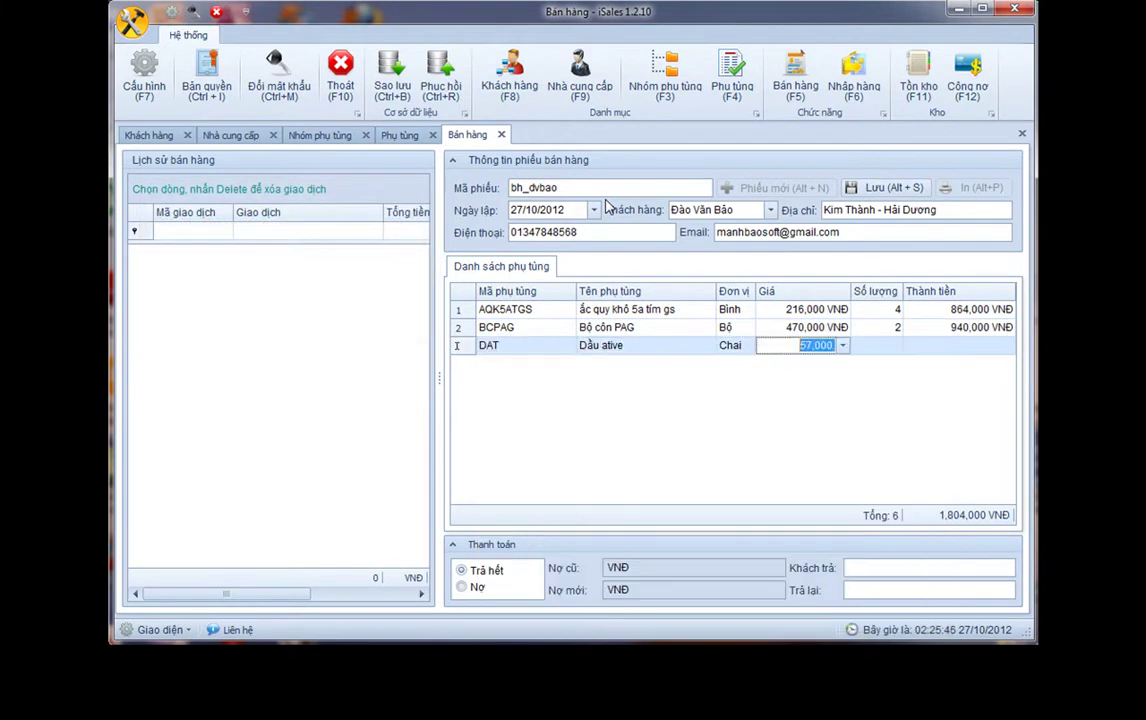
{"action": "key", "text": "Return"}
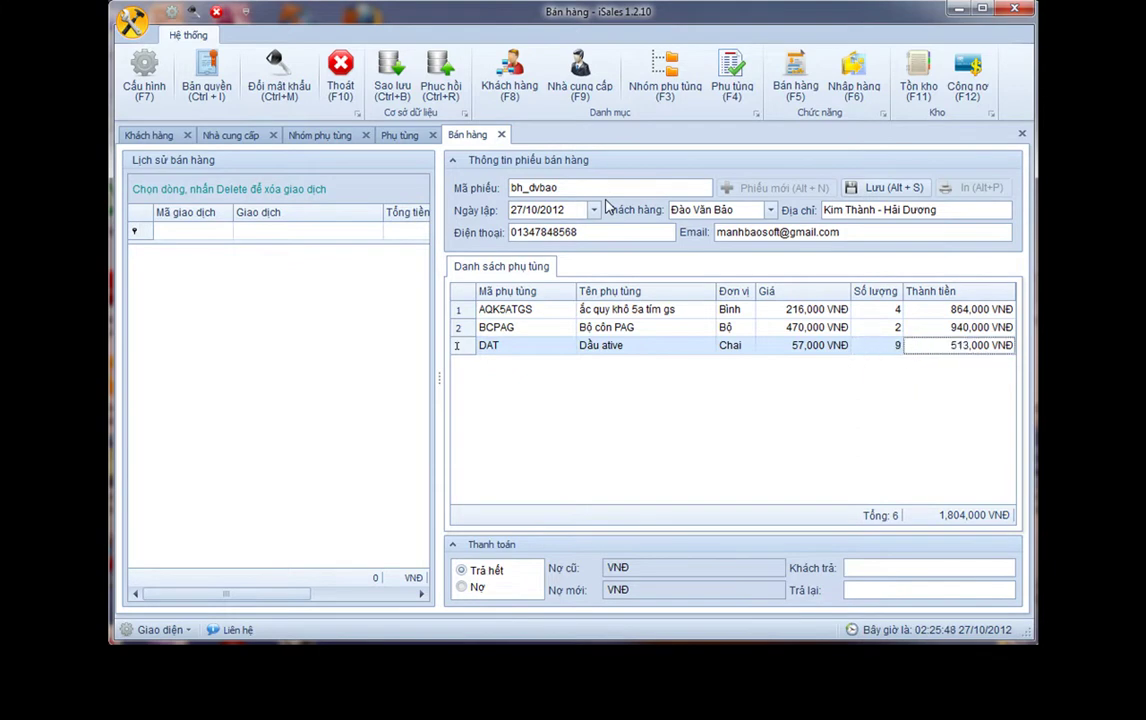
Mark the sale as Nợ, due 25/11/2012, with 1,500,000 VNĐ paid by the customer
{"action": "left_click", "coordinate": [462, 587]}
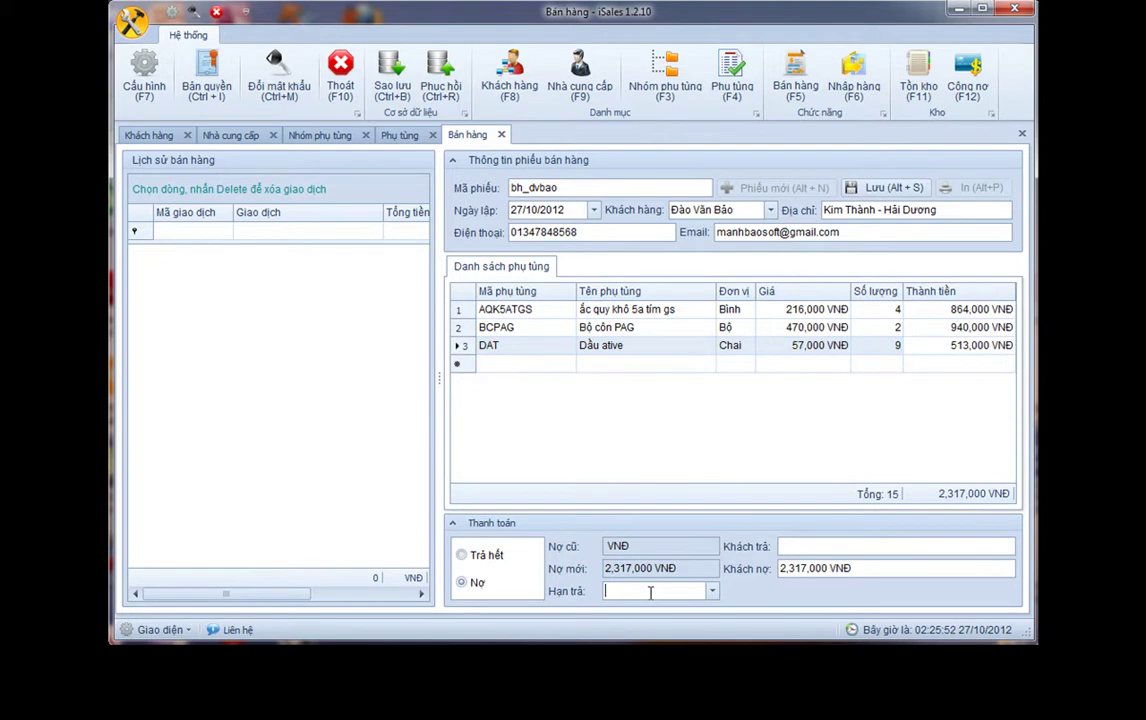
{"action": "type", "text": "25/11/2012"}
{"action": "key", "text": "Right"}
{"action": "type", "text": "1"}
{"action": "key", "text": "Tab"}
{"action": "type", "text": "1500000"}
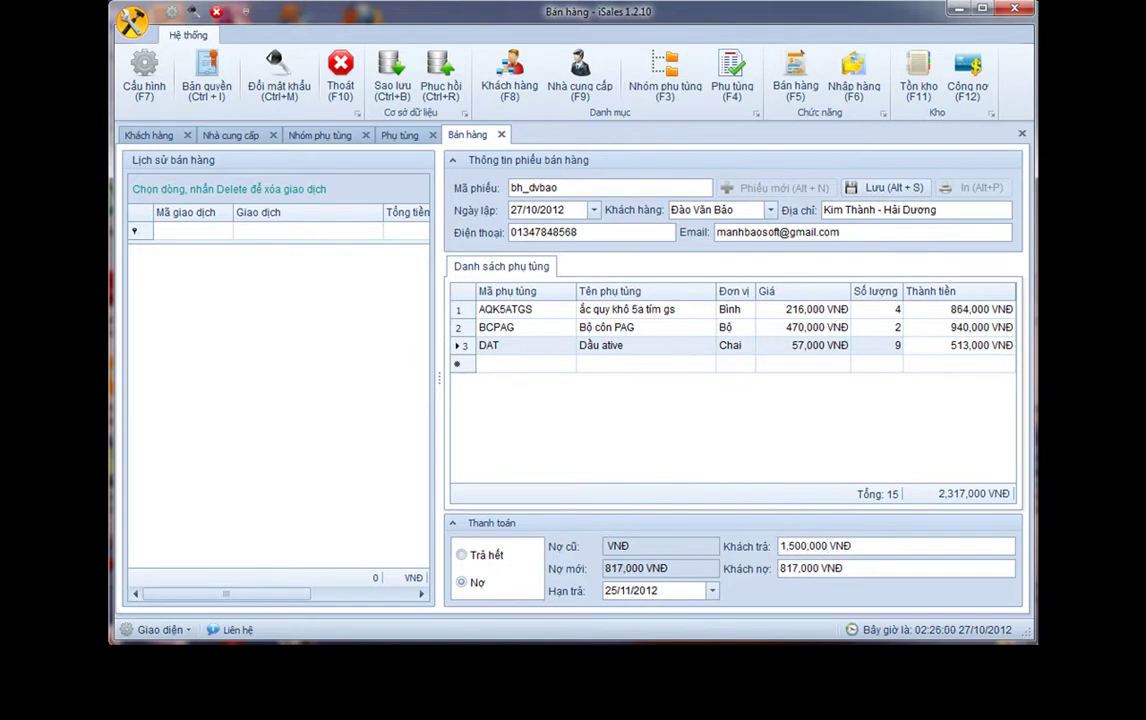
Save the 2,317,000 VNĐ invoice and print it from the sales history
{"action": "left_click", "coordinate": [884, 187]}
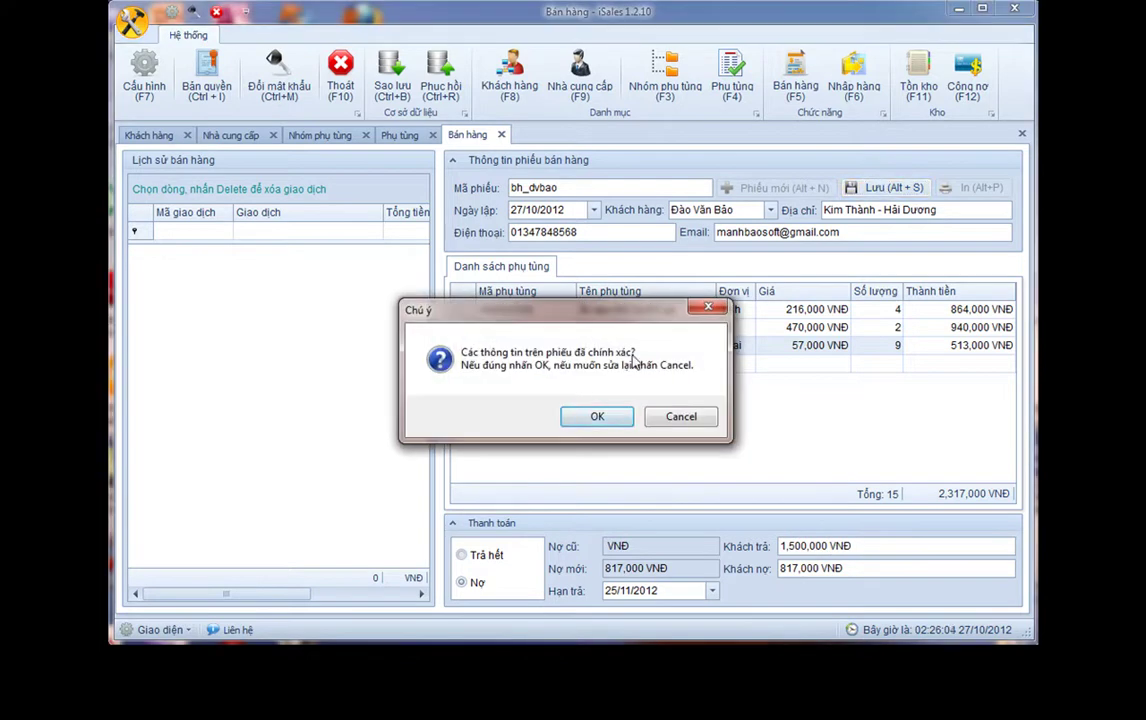
{"action": "left_click", "coordinate": [594, 420]}
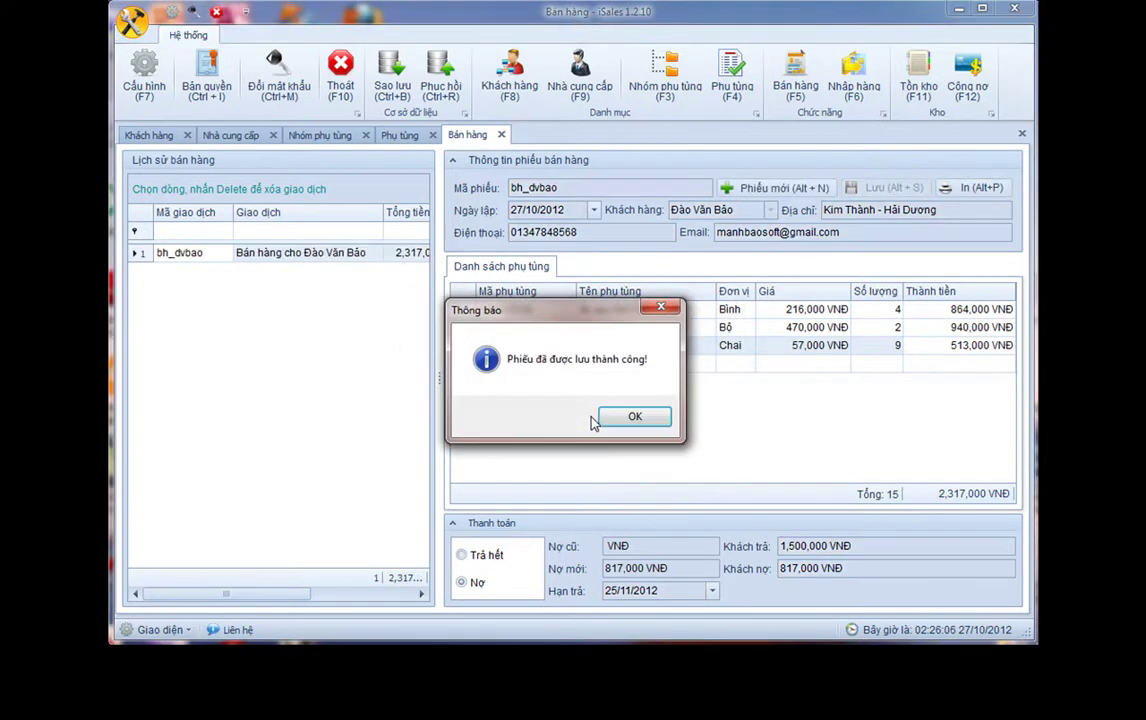
{"action": "left_click", "coordinate": [636, 416]}
{"action": "left_click", "coordinate": [245, 255]}
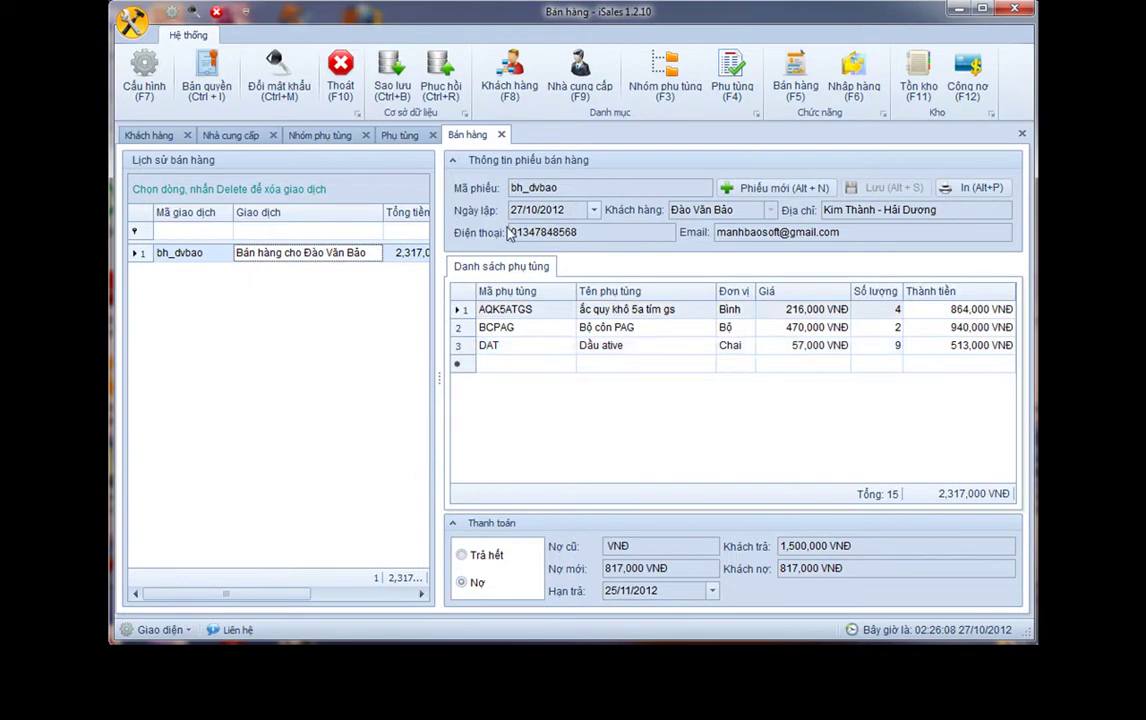
{"action": "left_click", "coordinate": [973, 190]}
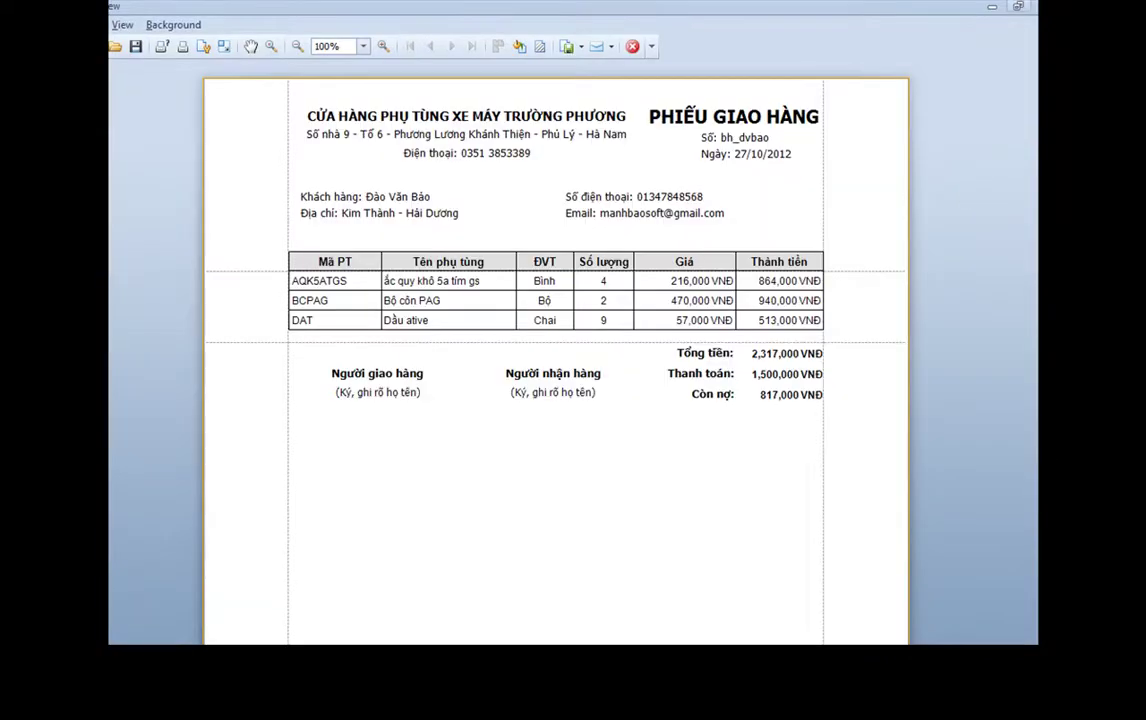
Resize and reposition the print preview to view the delivery note
{"action": "left_click", "coordinate": [1015, 10]}
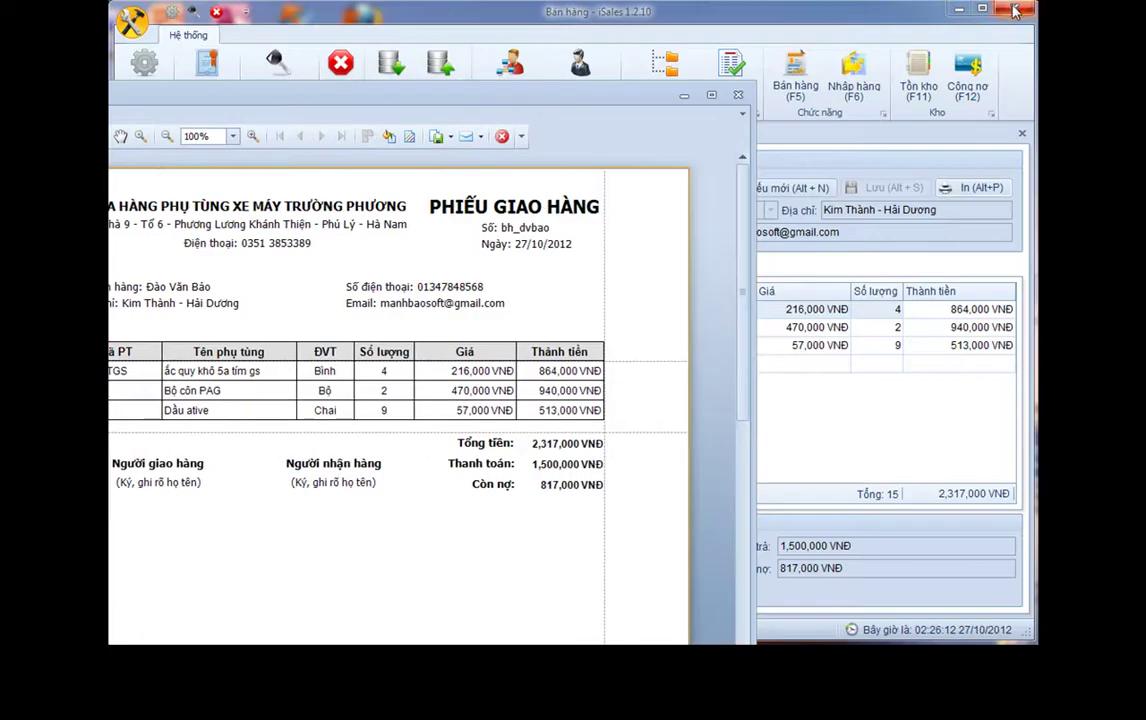
{"action": "left_click_drag", "start_coordinate": [547, 105], "coordinate": [730, 27]}
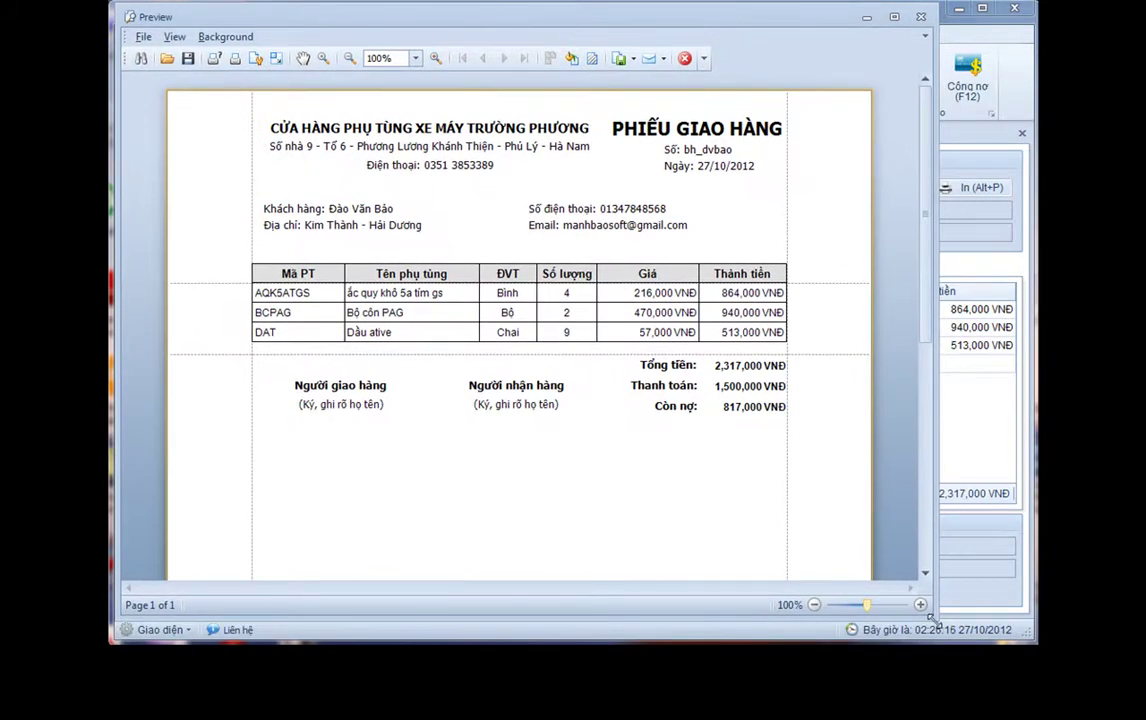
{"action": "left_click_drag", "start_coordinate": [936, 620], "coordinate": [1036, 643]}
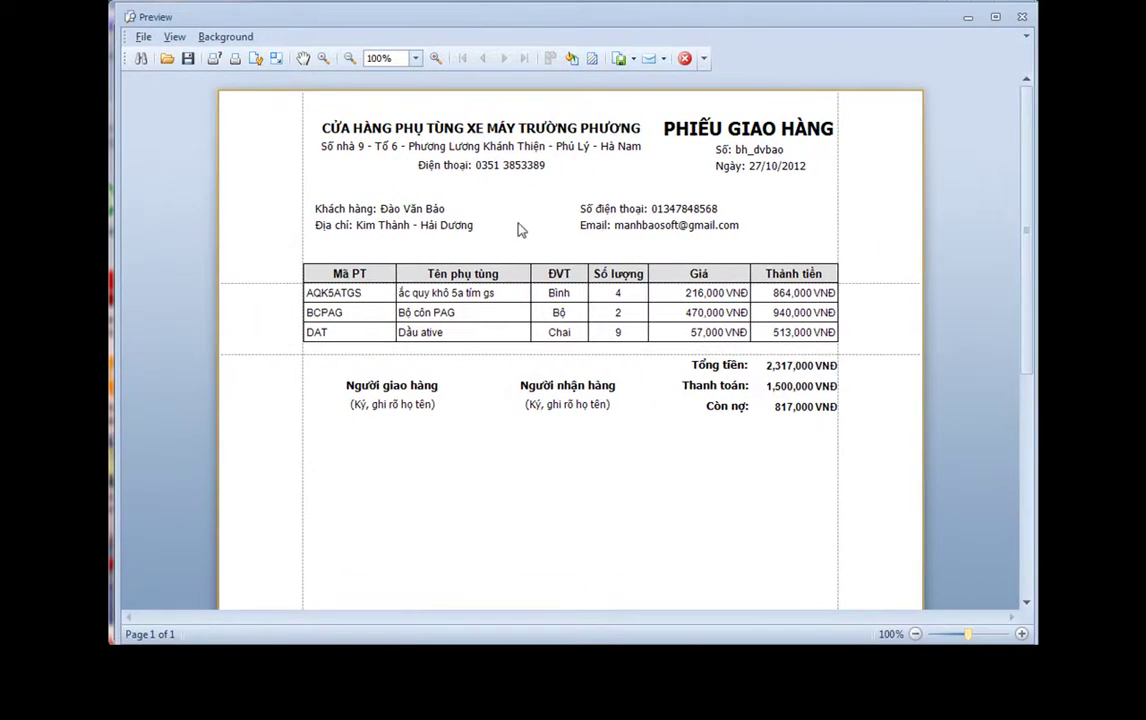
{"action": "scroll", "coordinate": [490, 330], "scroll_direction": "down", "scroll_amount": 3}
{"action": "scroll", "coordinate": [490, 330], "scroll_direction": "up", "scroll_amount": 2}
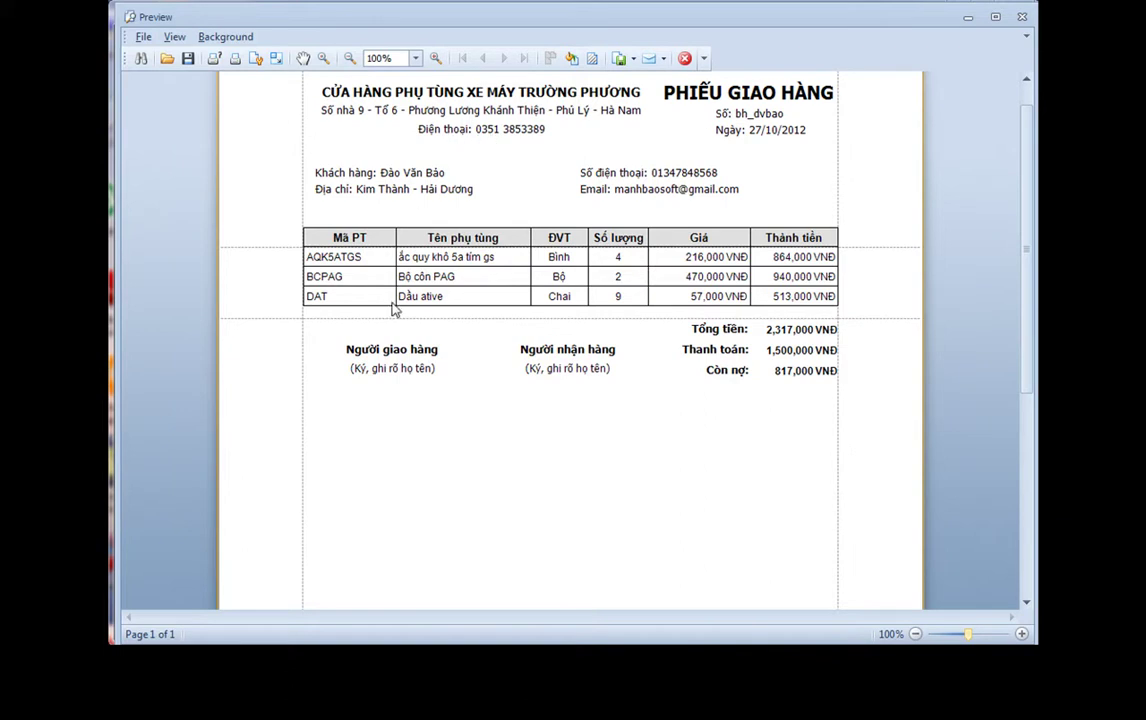
Export the delivery note via File > Export Document as a PDF File
{"action": "left_click", "coordinate": [141, 36]}
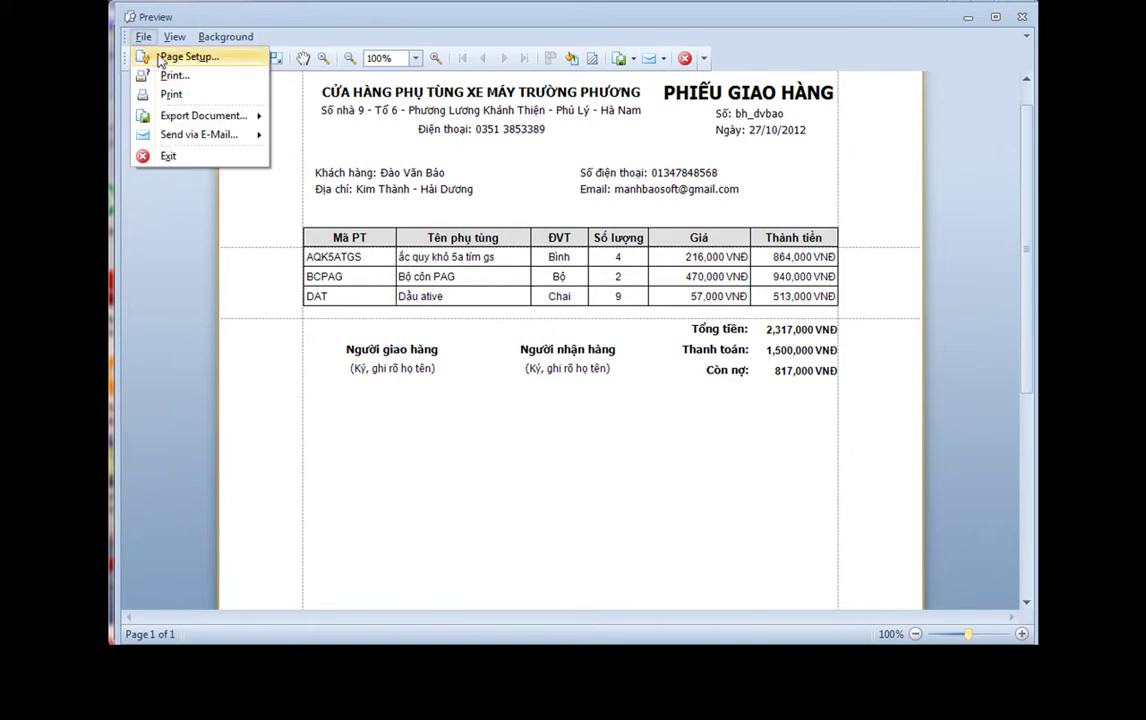
{"action": "left_click", "coordinate": [178, 116]}
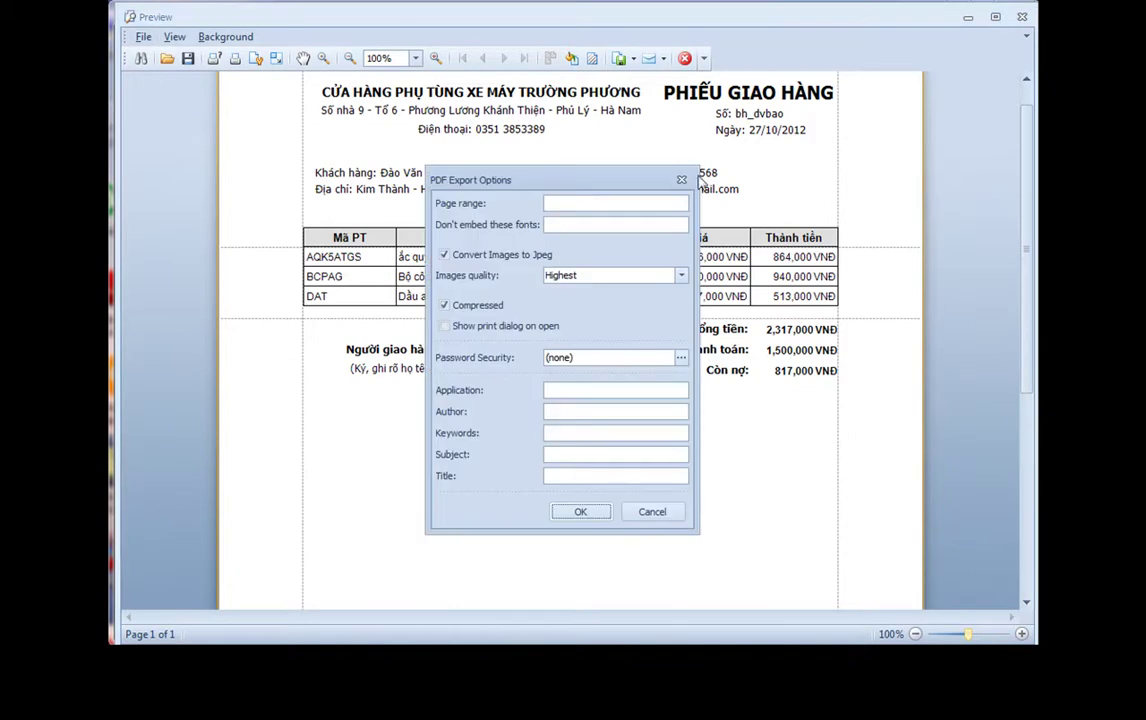
{"action": "left_click", "coordinate": [681, 180]}
{"action": "left_click", "coordinate": [143, 37]}
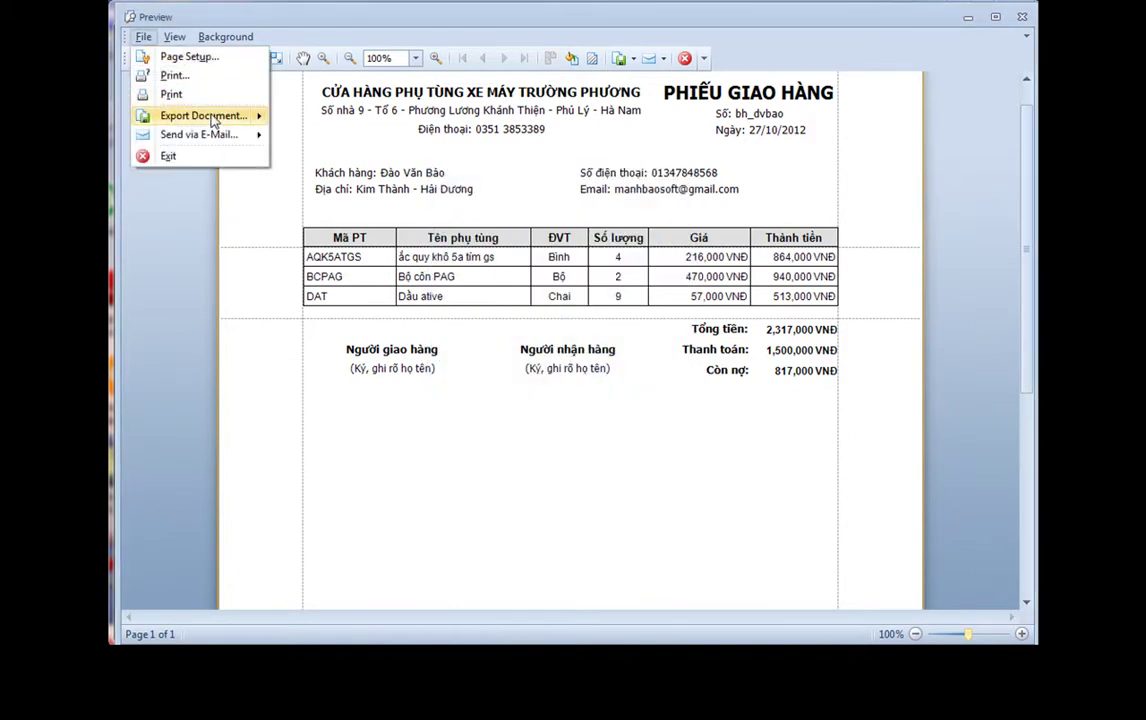
{"action": "mouse_move", "coordinate": [200, 112]}
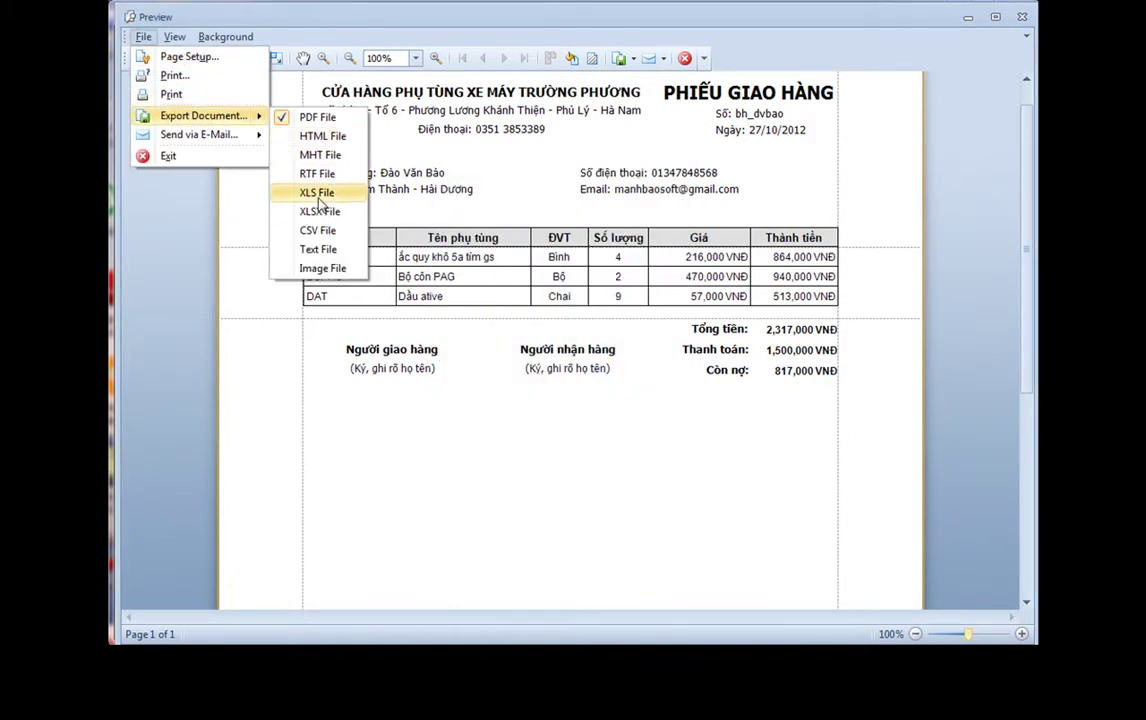
{"action": "left_click", "coordinate": [318, 118]}
{"action": "left_click", "coordinate": [587, 510]}
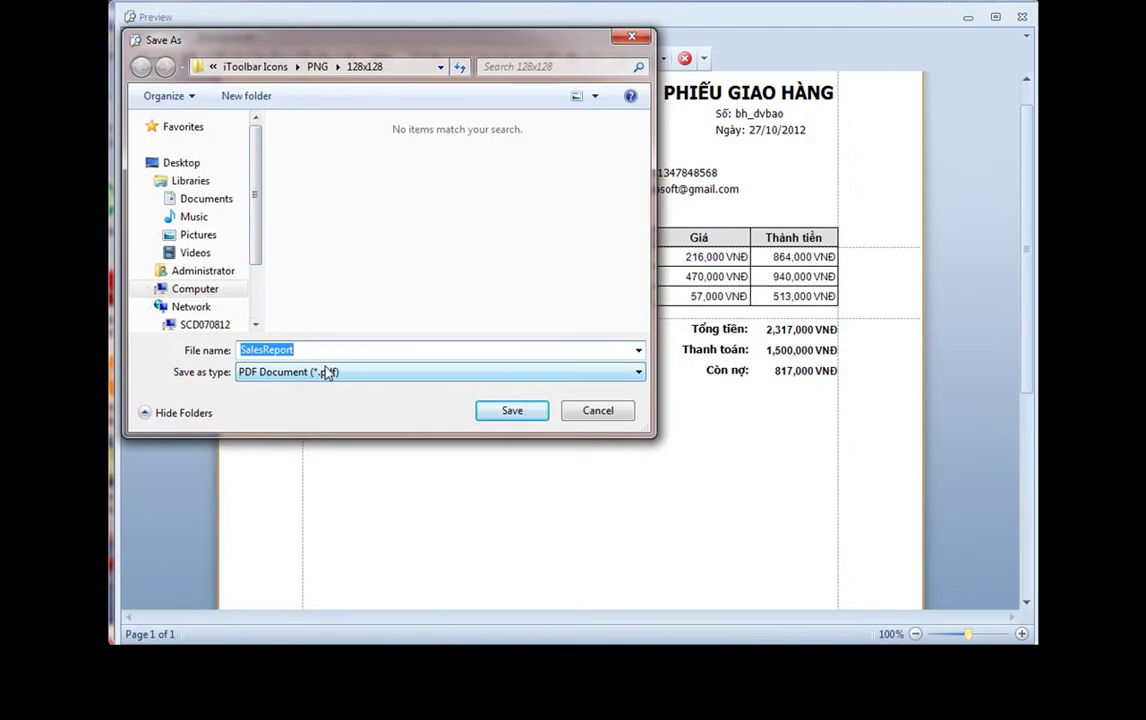
Save the PDF as ban_hang_dvbao on the Desktop and open it
{"action": "type", "text": "ban_hang_dvbao"}
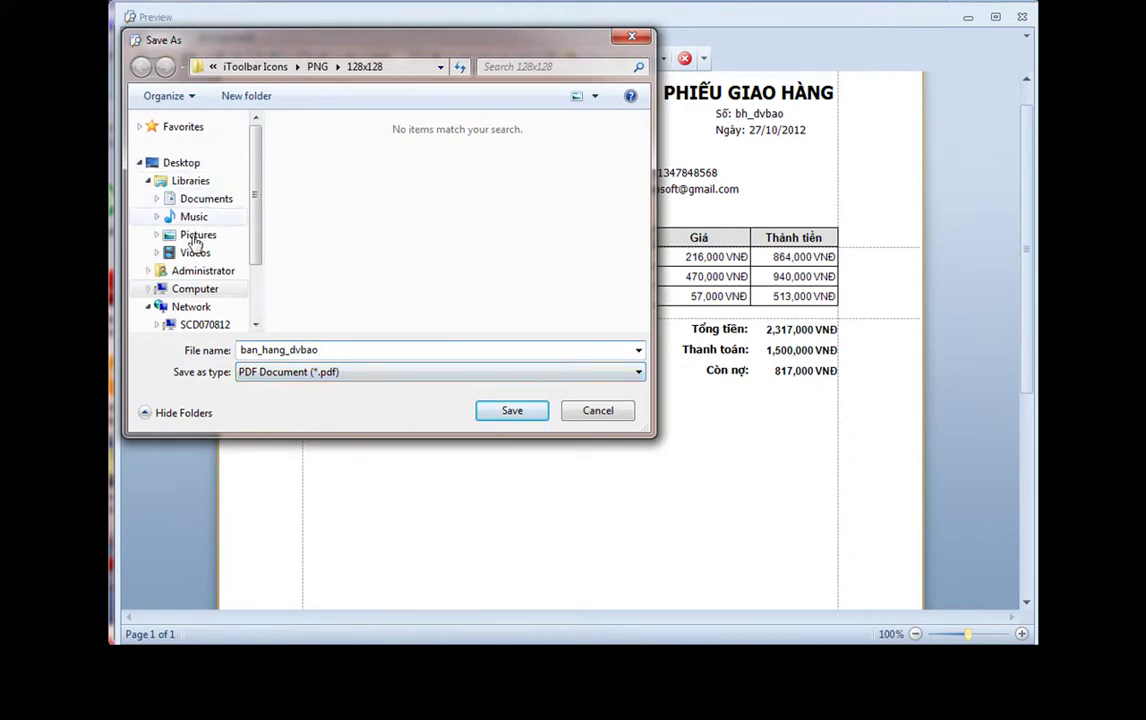
{"action": "left_click", "coordinate": [160, 165]}
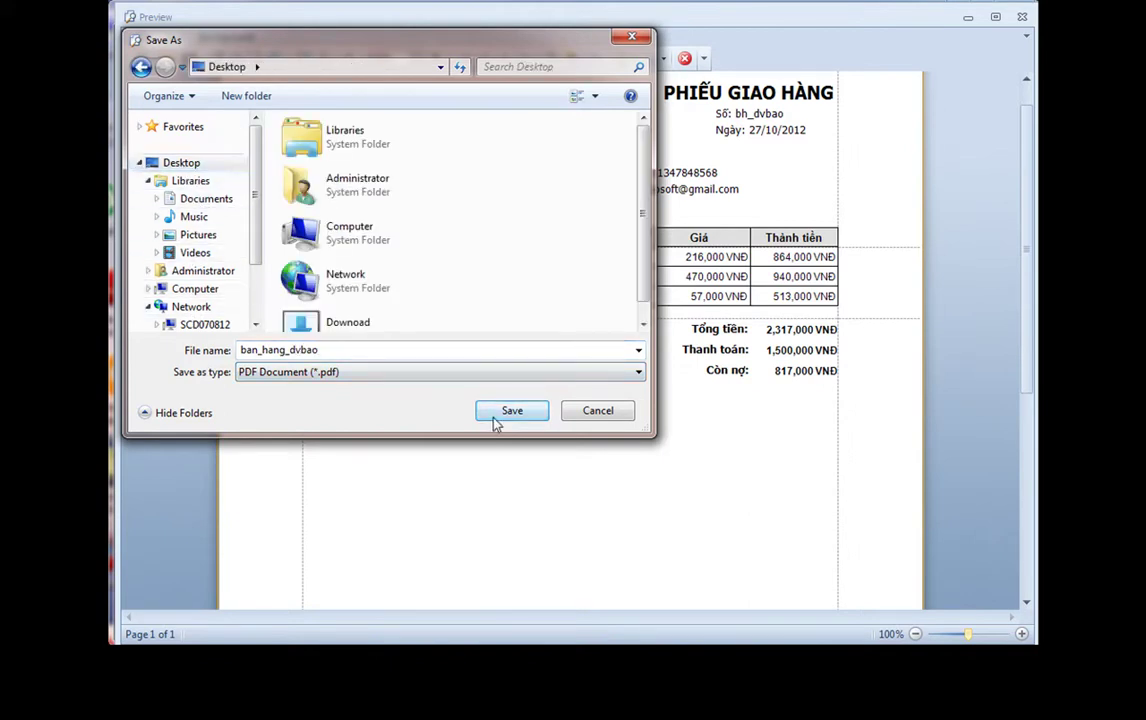
{"action": "left_click", "coordinate": [498, 414]}
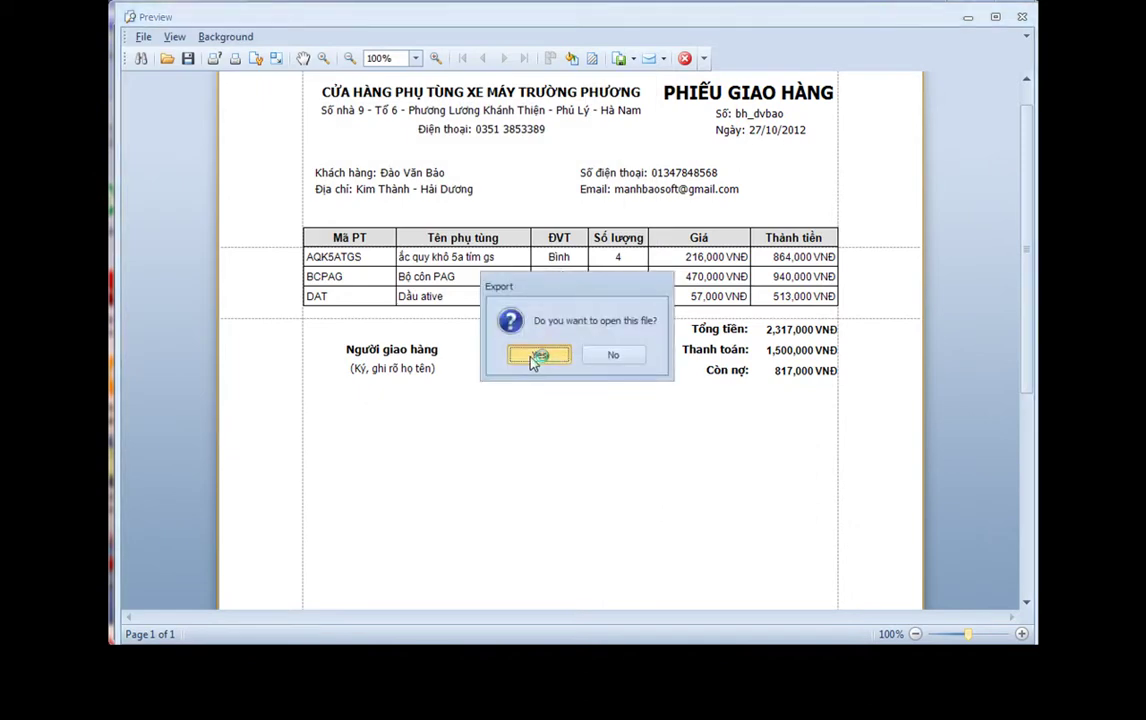
{"action": "left_click", "coordinate": [533, 356]}
{"action": "left_click_drag", "start_coordinate": [724, 72], "coordinate": [734, 27]}
Close ban_hang_dvbao.pdf in Adobe Reader, then close the delivery-note preview
{"action": "key", "text": "ctrl+a"}
{"action": "left_click", "coordinate": [741, 390]}
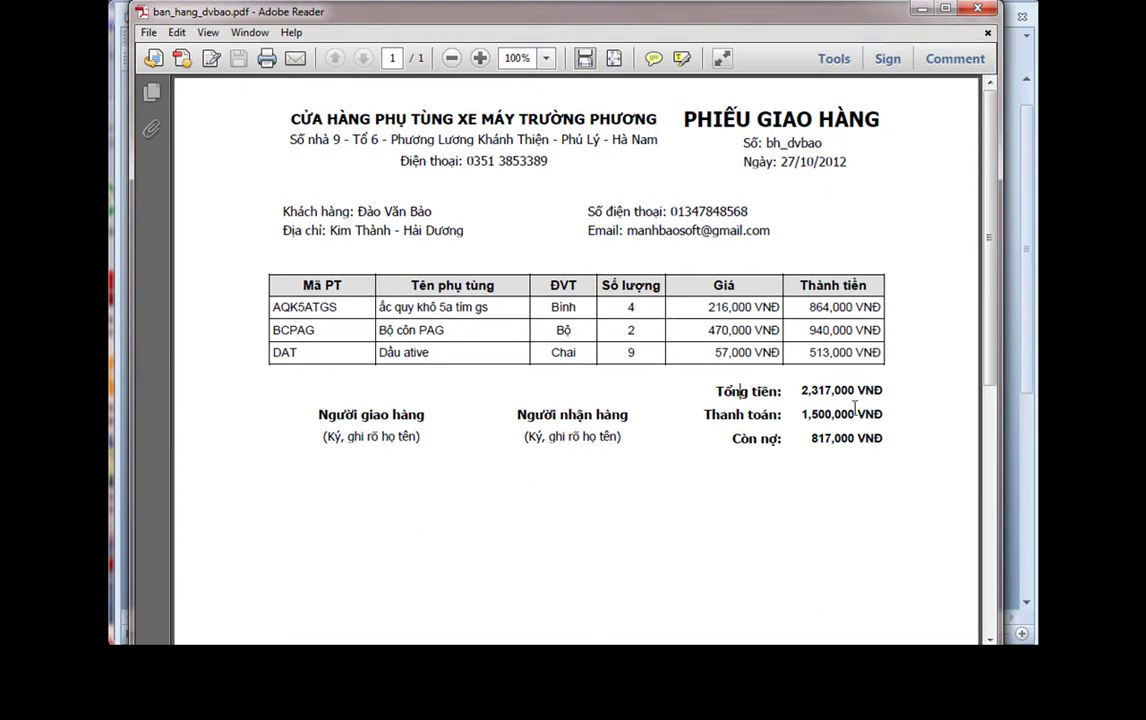
{"action": "scroll", "coordinate": [763, 420], "scroll_direction": "down", "scroll_amount": 1}
{"action": "scroll", "coordinate": [719, 389], "scroll_direction": "up", "scroll_amount": 1}
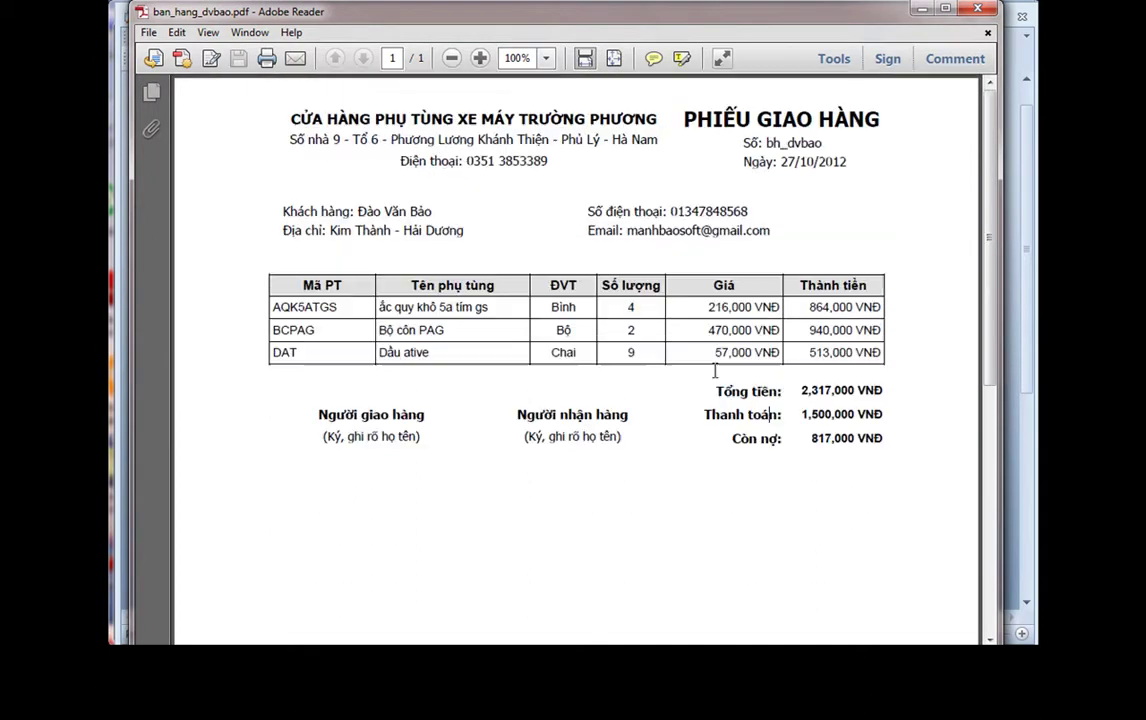
{"action": "left_click", "coordinate": [978, 10]}
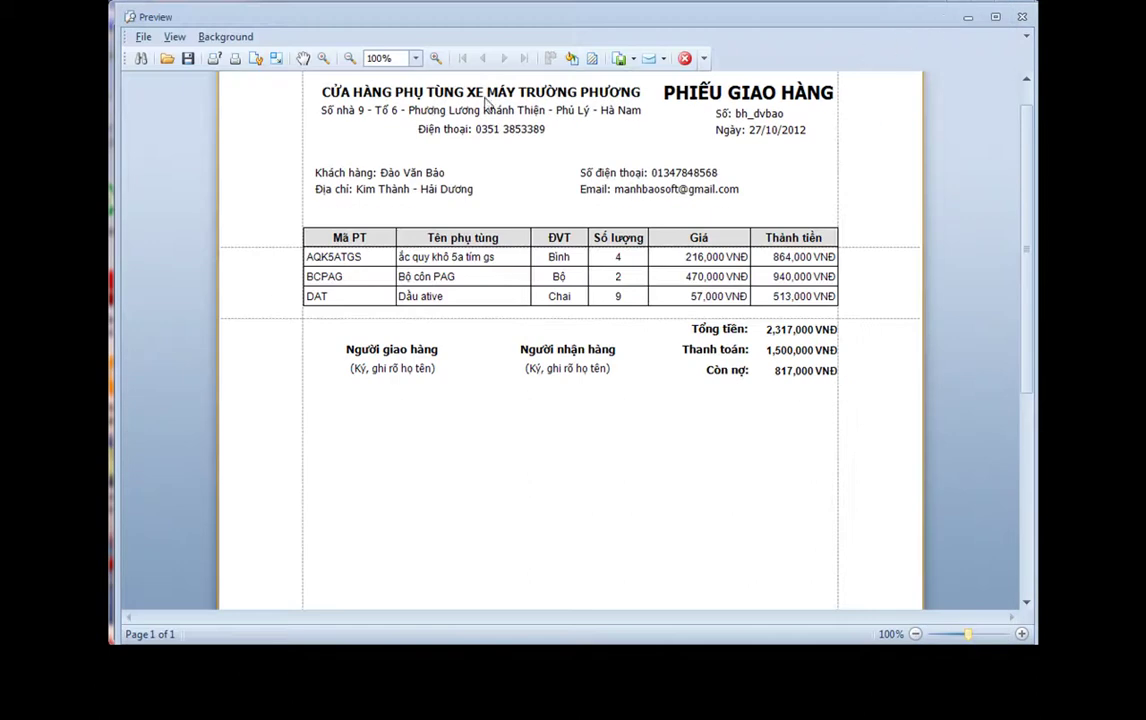
{"action": "left_click", "coordinate": [685, 58]}
{"action": "left_click", "coordinate": [684, 60]}
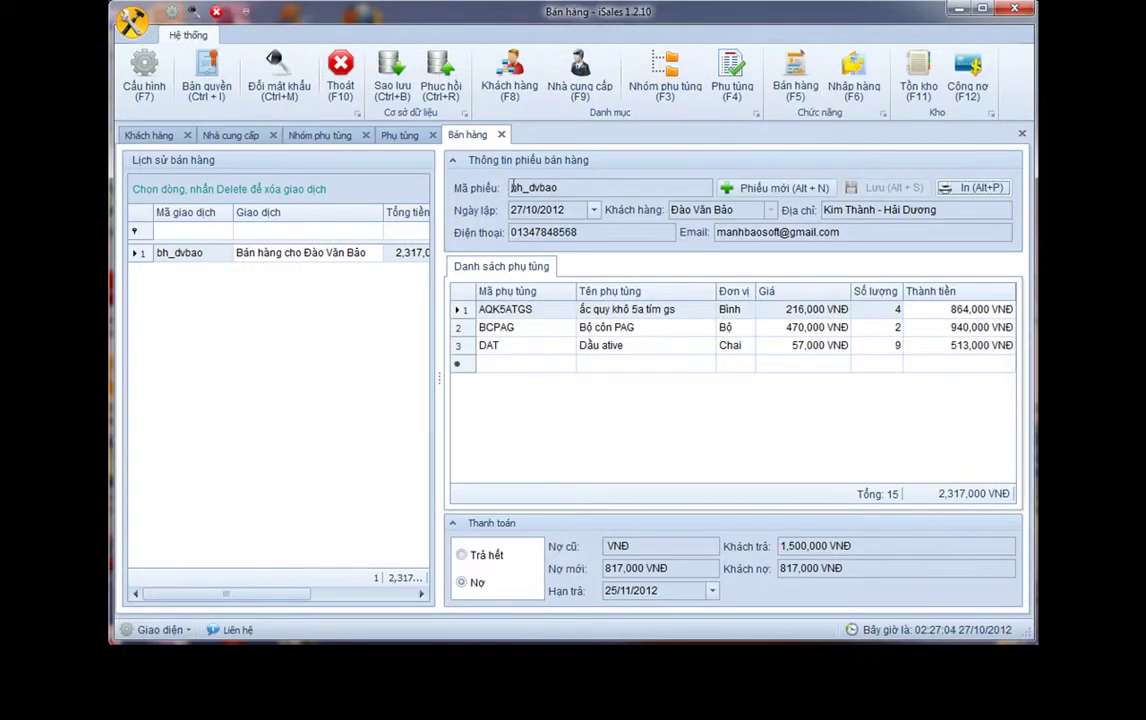
Review stock rows AQK5ATGS, DAT and BCPAG, then open debts and select the 817,000 VNĐ receivable
{"action": "left_click", "coordinate": [916, 88]}
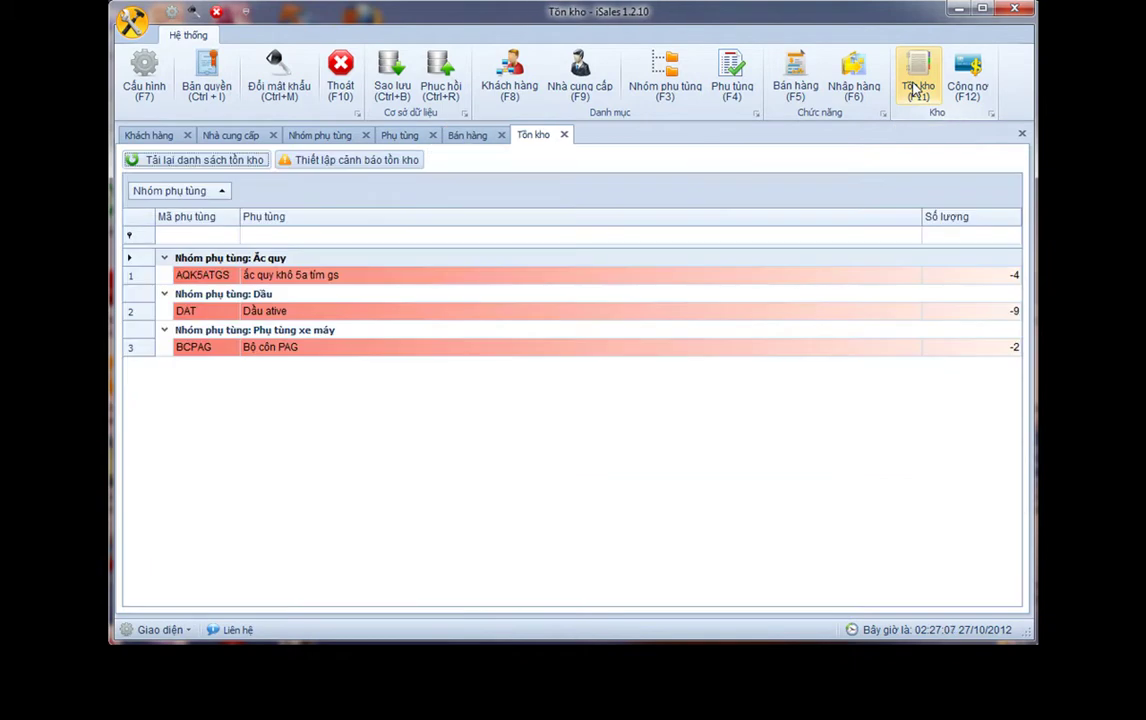
{"action": "left_click", "coordinate": [992, 280]}
{"action": "left_click", "coordinate": [995, 313]}
{"action": "left_click", "coordinate": [992, 348]}
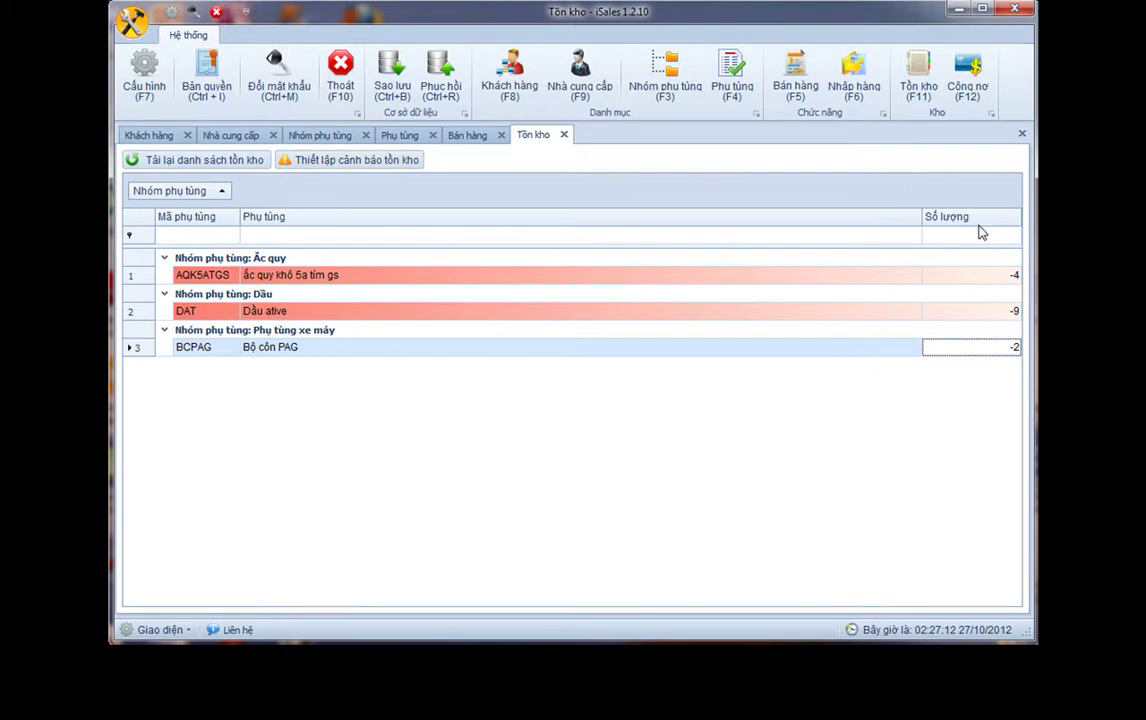
{"action": "left_click", "coordinate": [969, 100]}
{"action": "left_click", "coordinate": [400, 287]}
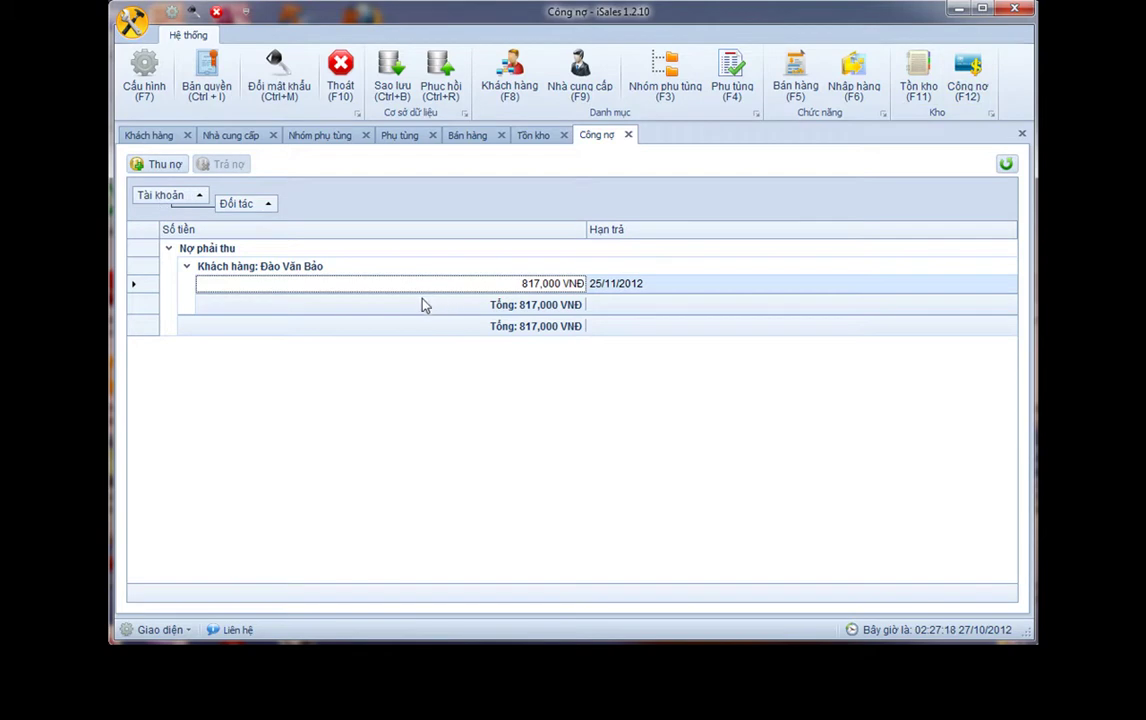
Select the customer's 817,000 VNĐ receivable row and collect it with Thu nợ
{"action": "left_click", "coordinate": [396, 268]}
{"action": "left_click", "coordinate": [392, 284]}
{"action": "left_click", "coordinate": [391, 270]}
{"action": "left_click", "coordinate": [391, 285]}
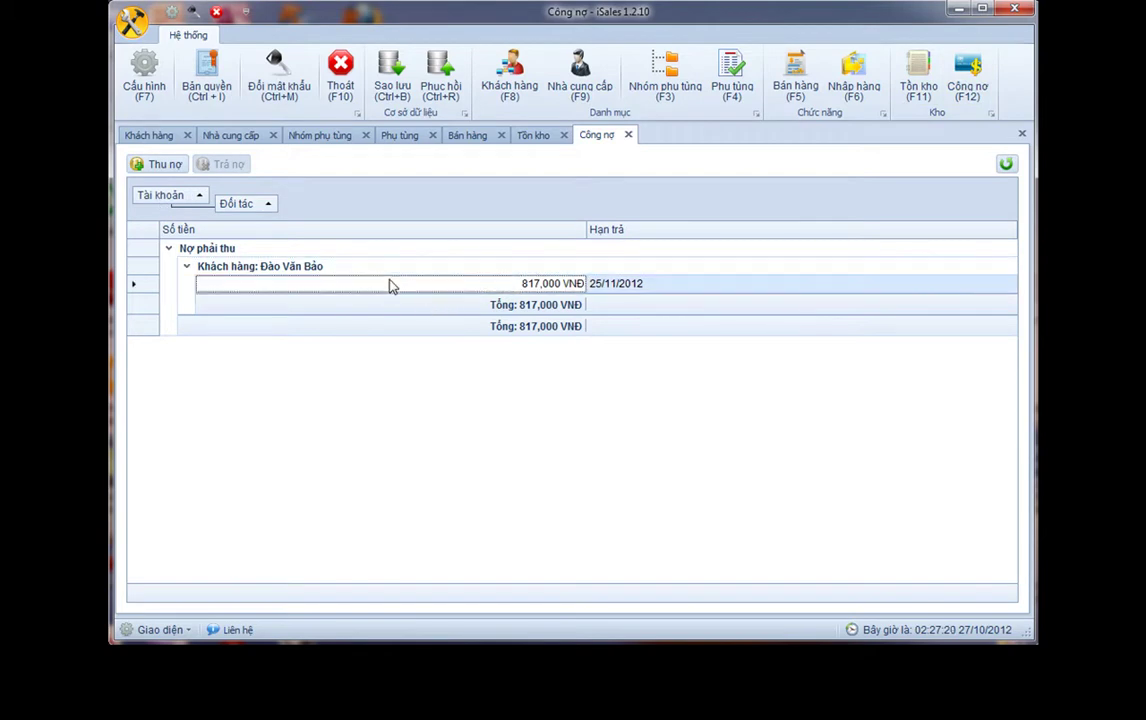
{"action": "left_click", "coordinate": [164, 166]}
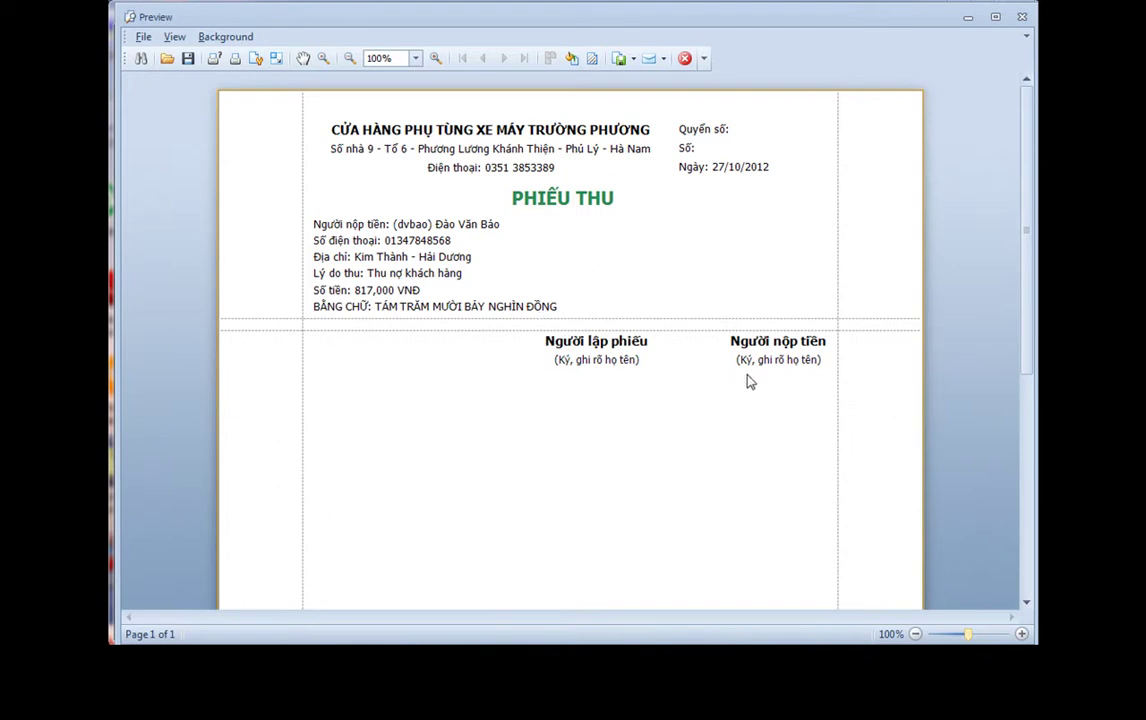
Export the receipt voucher as an RTF file saved as PhieuThu
{"action": "left_click", "coordinate": [143, 37]}
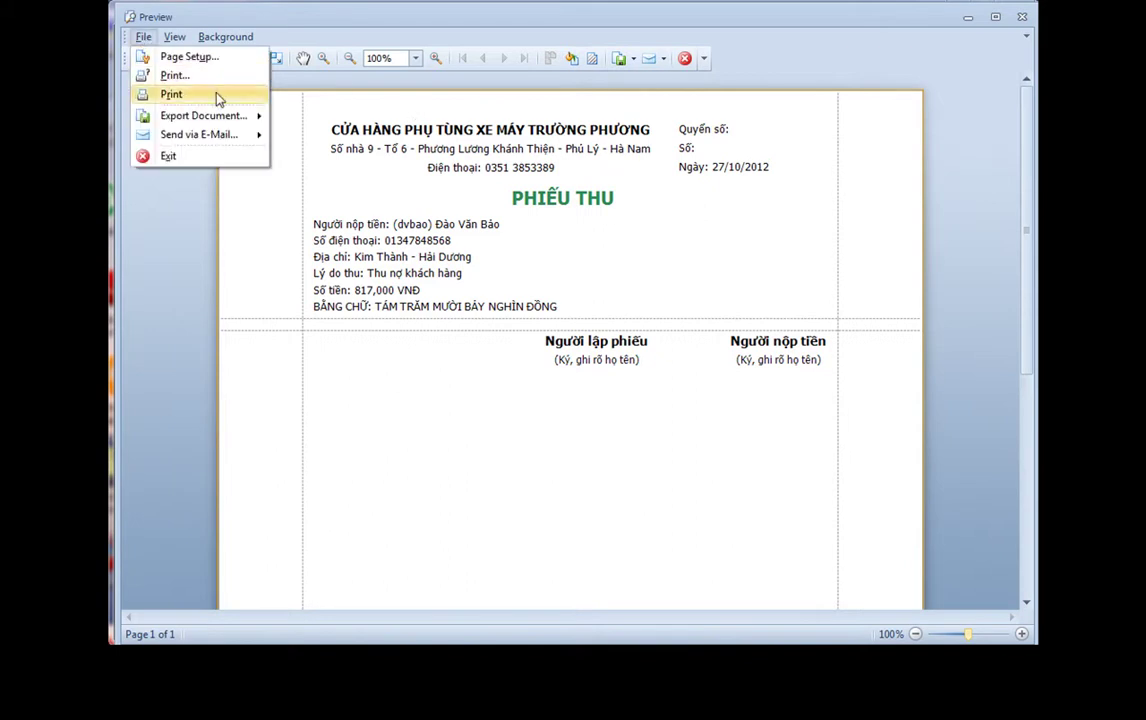
{"action": "mouse_move", "coordinate": [232, 118]}
{"action": "left_click", "coordinate": [326, 173]}
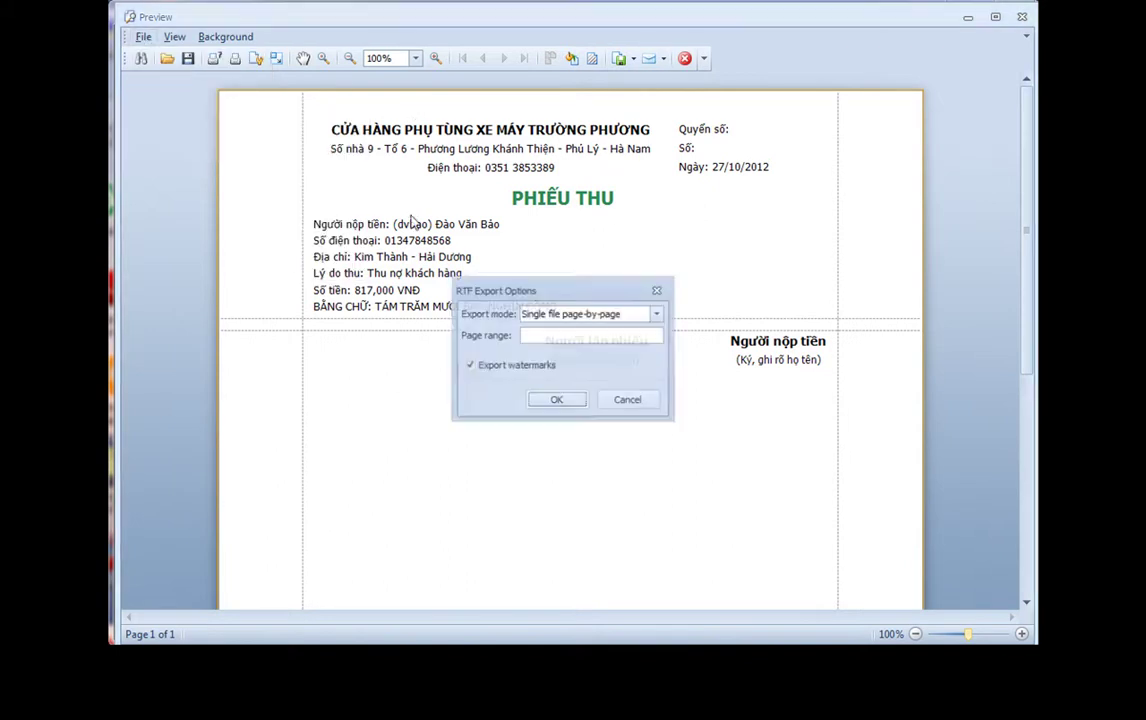
{"action": "left_click", "coordinate": [562, 401]}
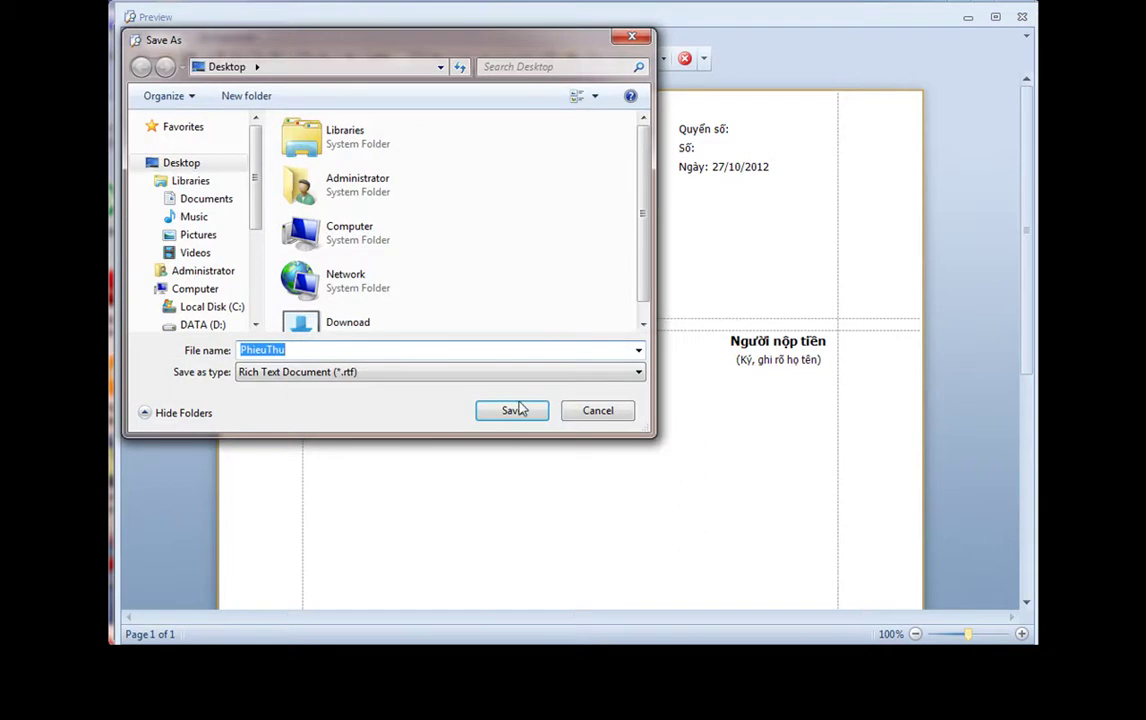
{"action": "left_click", "coordinate": [520, 411]}
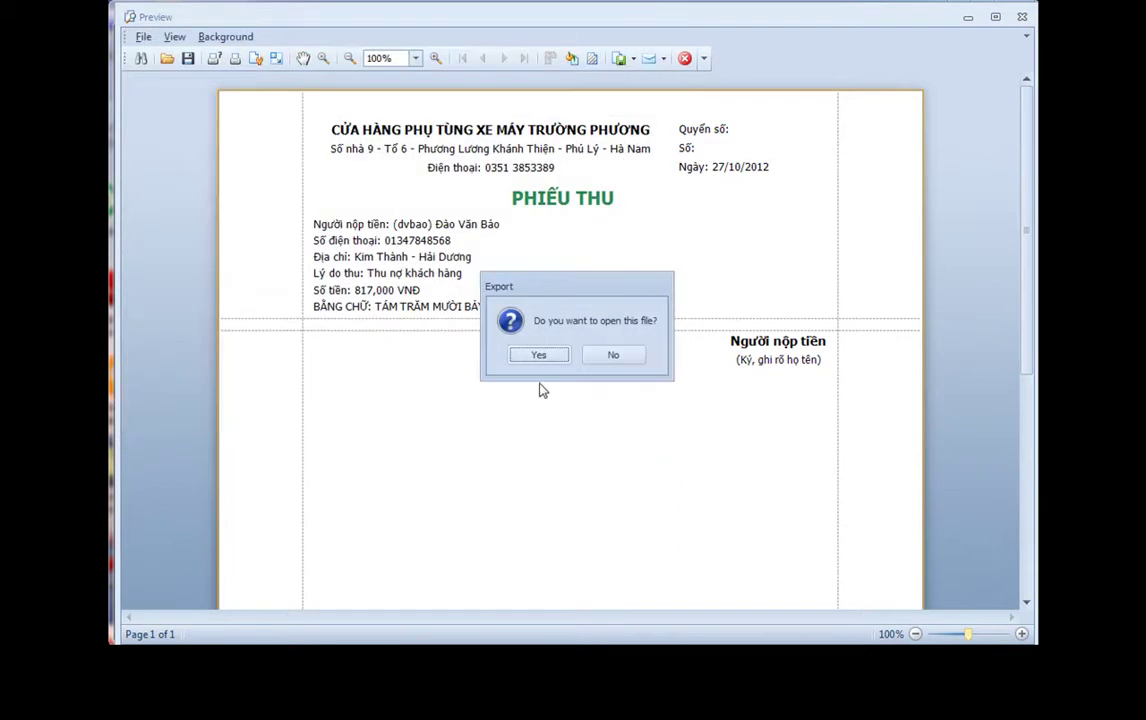
Open the exported PhieuThu receipt in Word and check its text lines
{"action": "left_click", "coordinate": [538, 355]}
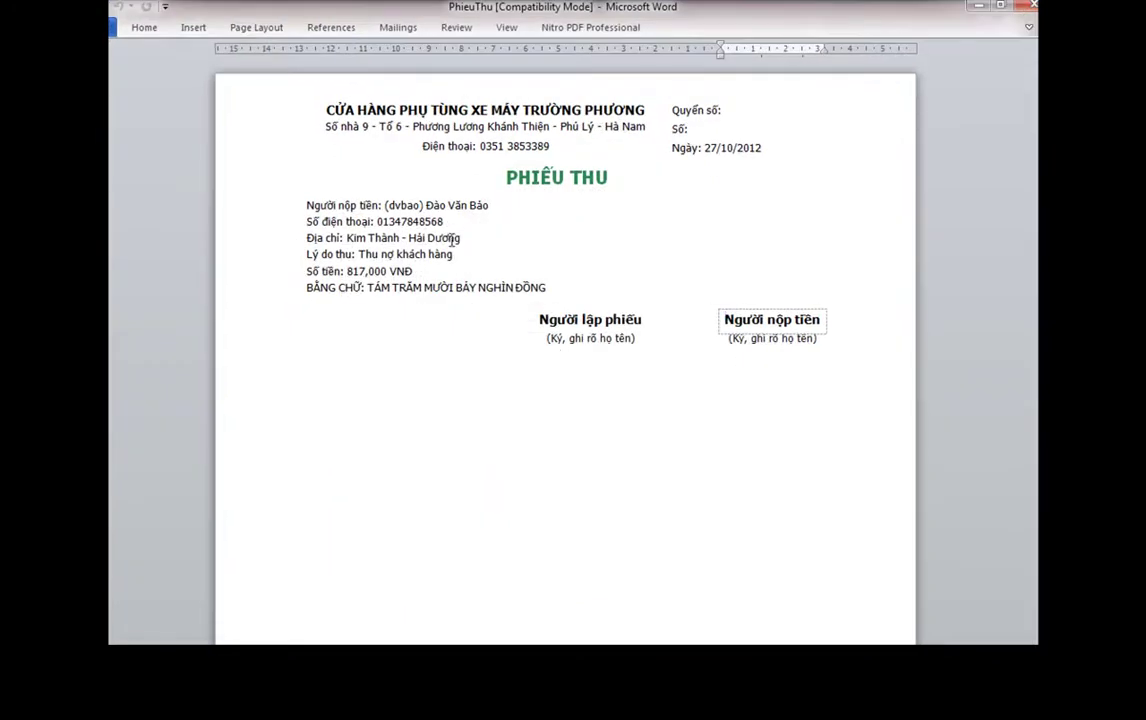
{"action": "left_click", "coordinate": [419, 200]}
{"action": "left_click", "coordinate": [463, 376]}
{"action": "left_click", "coordinate": [454, 254]}
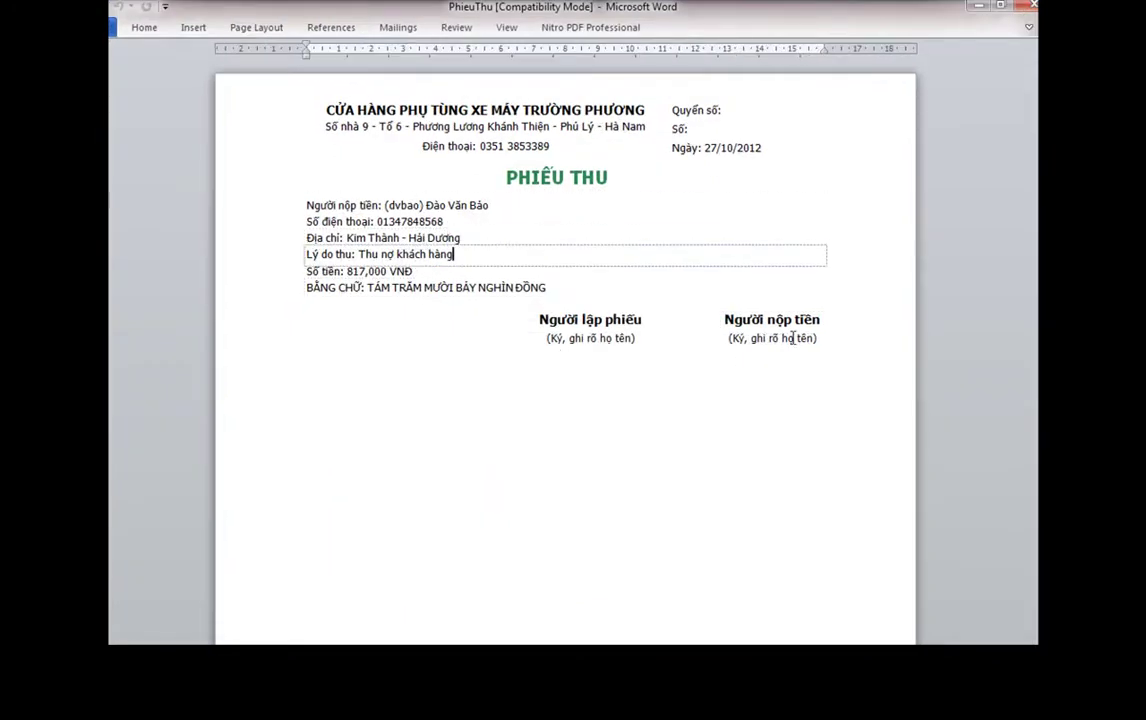
Close Word and the receipt preview, then review stock: AQK5ATGS -4, DAT -9, BCPAG -2
{"action": "left_click", "coordinate": [1028, 10]}
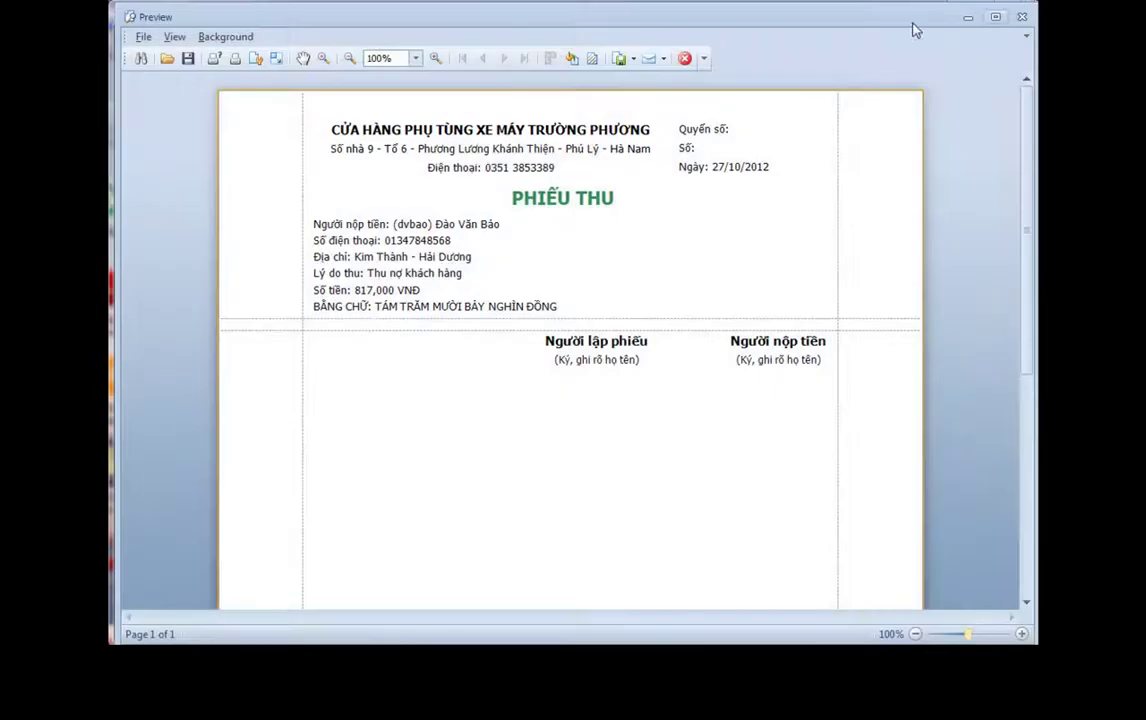
{"action": "left_click", "coordinate": [683, 65]}
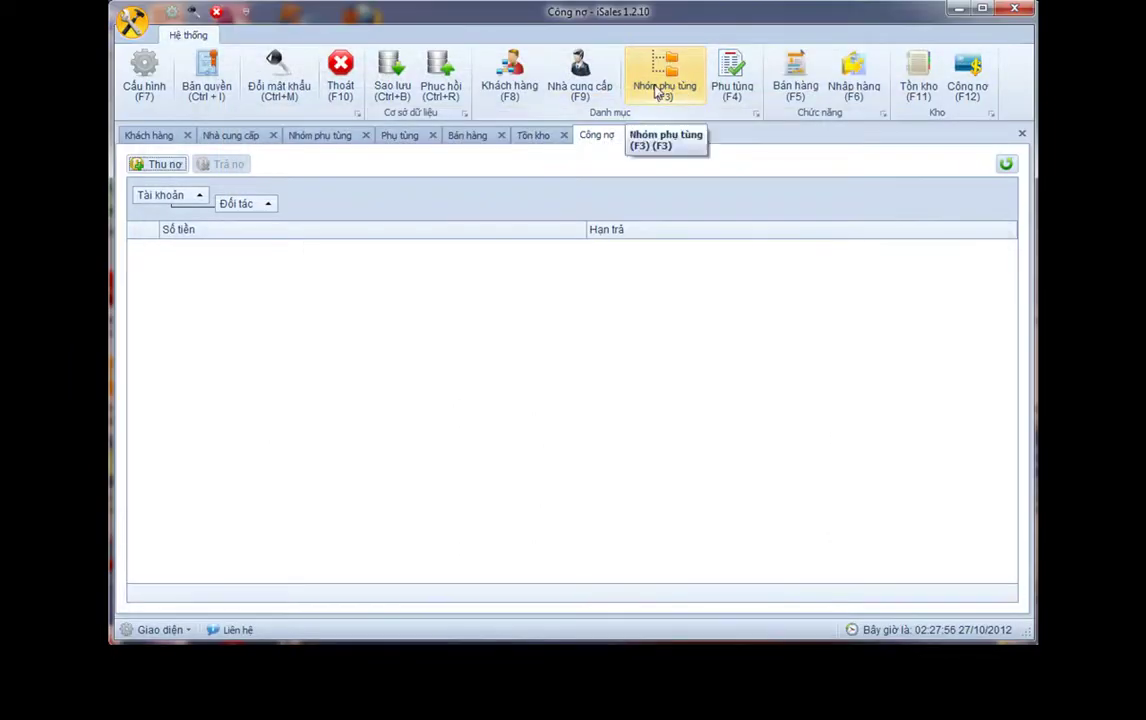
{"action": "left_click", "coordinate": [918, 80]}
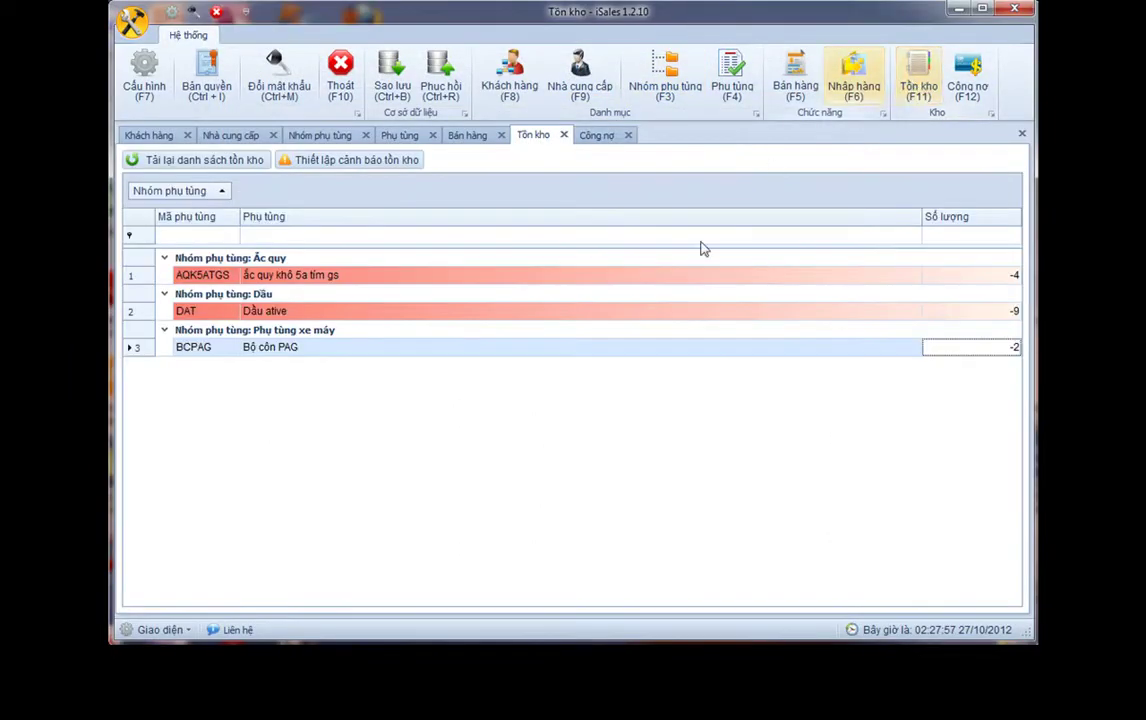
{"action": "left_click", "coordinate": [1010, 277]}
{"action": "left_click", "coordinate": [1010, 311]}
{"action": "left_click", "coordinate": [996, 350]}
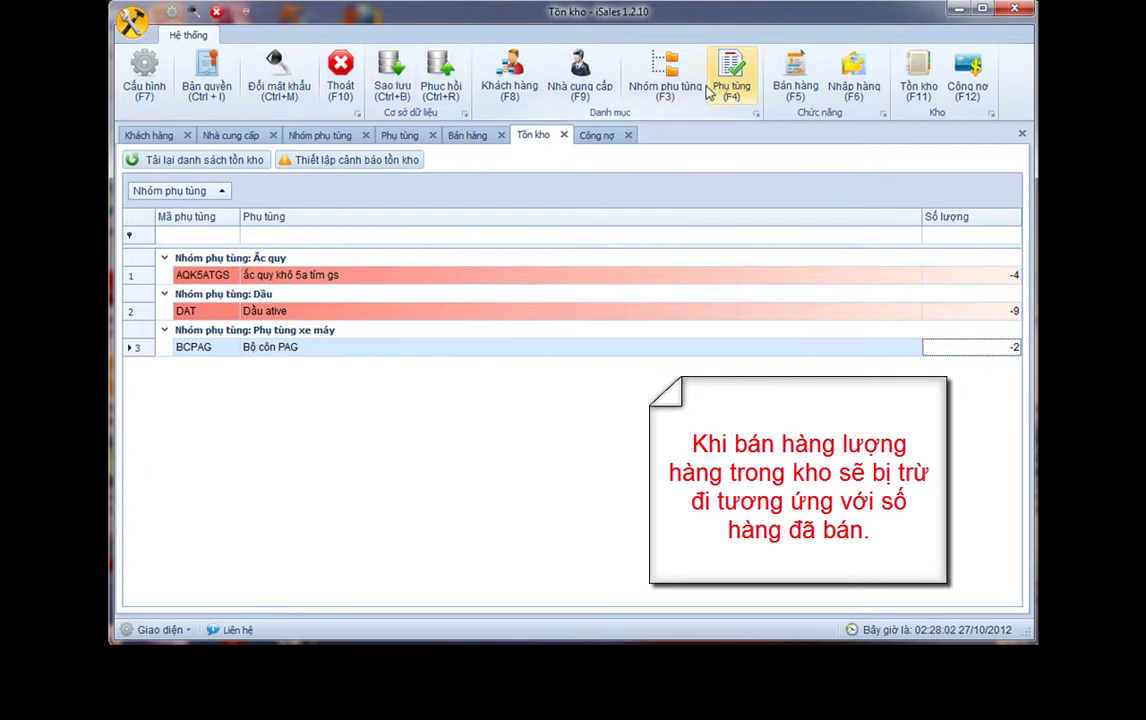
Start a purchase receipt coded nh_longchau and pick the supplier found by searching 'long'
{"action": "left_click", "coordinate": [853, 92]}
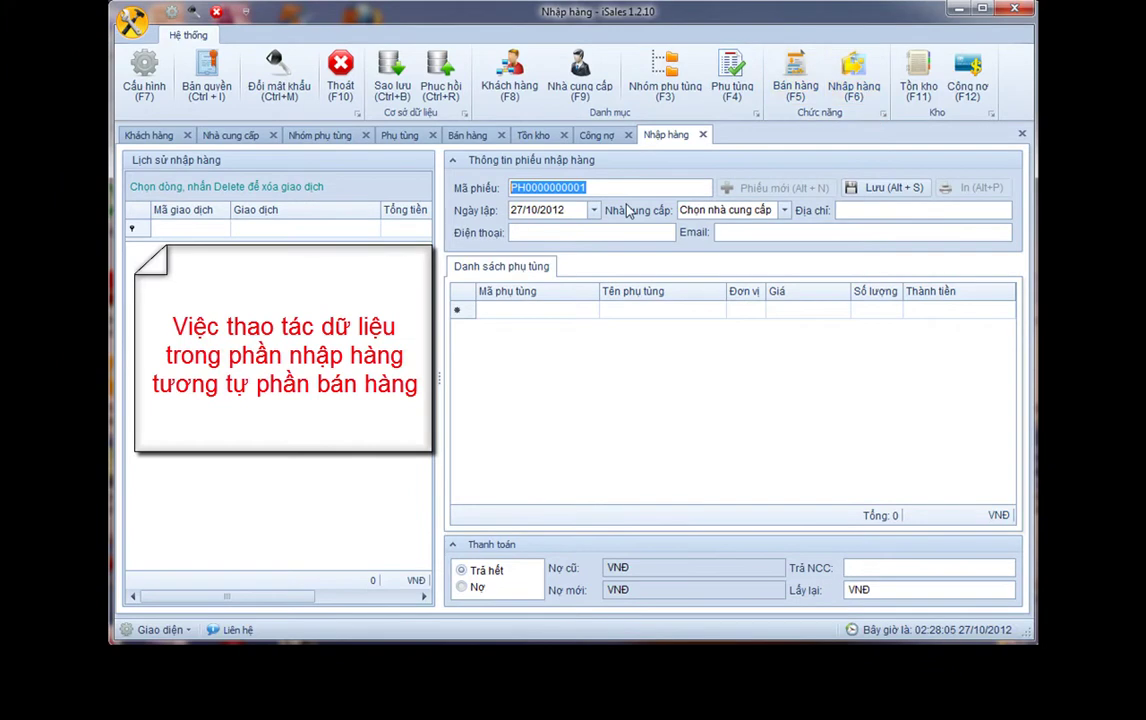
{"action": "type", "text": "nh_longchau"}
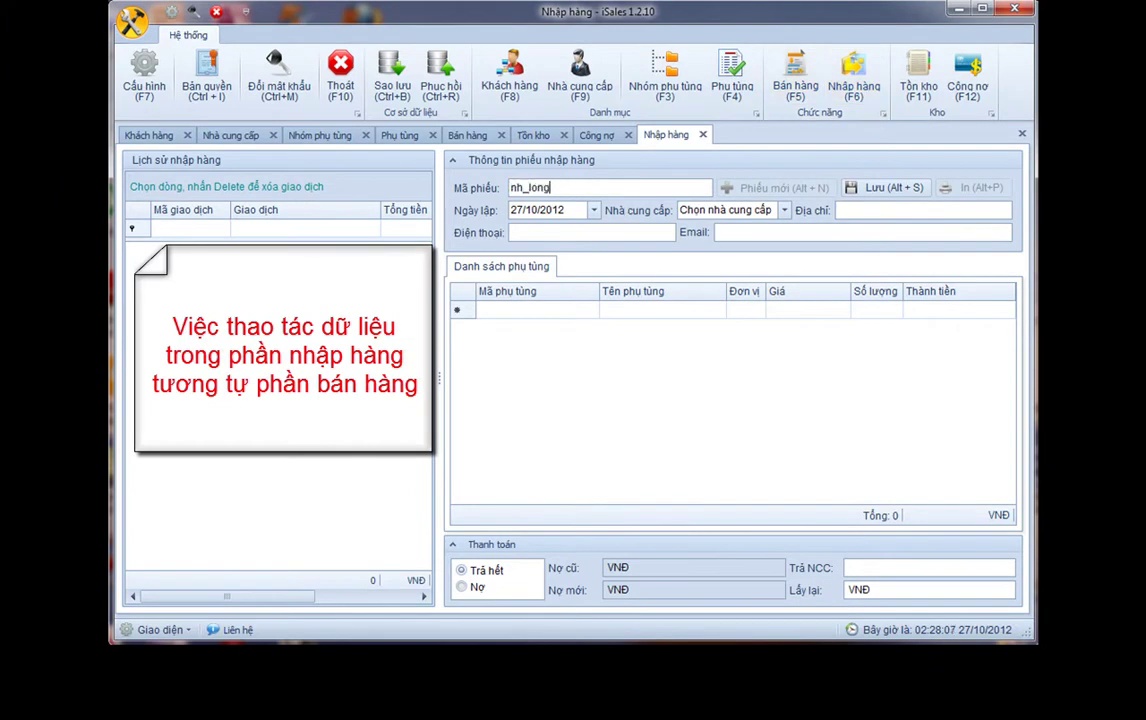
{"action": "key", "text": "Tab"}
{"action": "key", "text": "Tab"}
{"action": "type", "text": "long"}
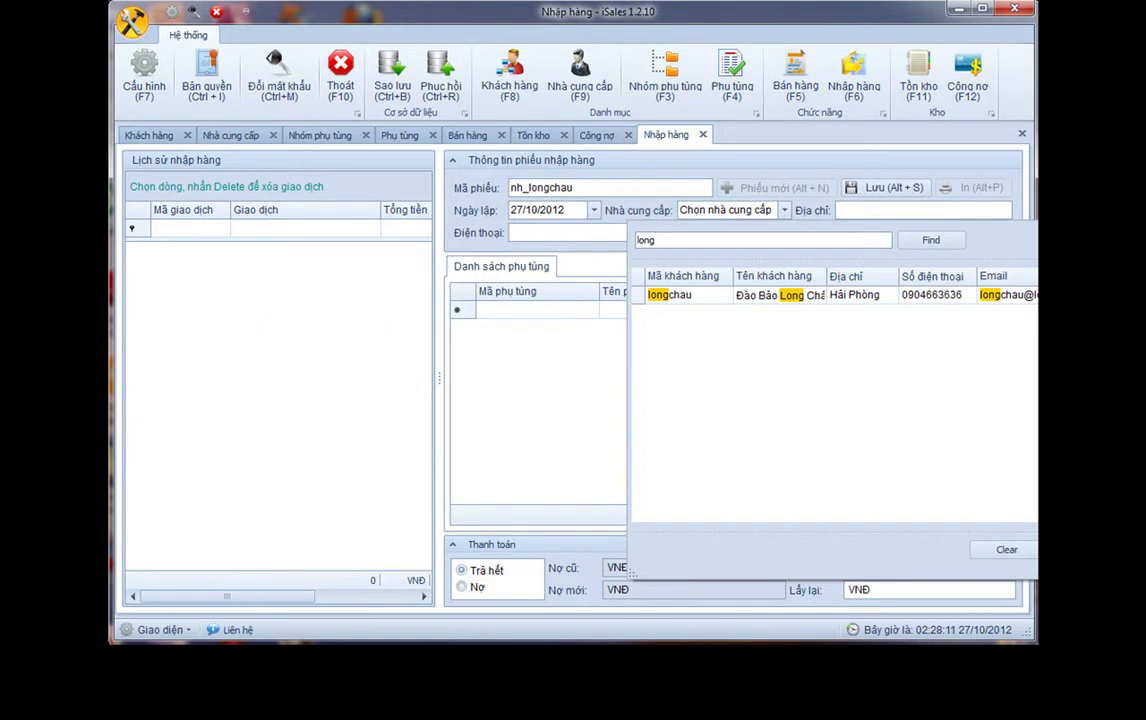
{"action": "key", "text": "Return"}
{"action": "key", "text": "Tab"}
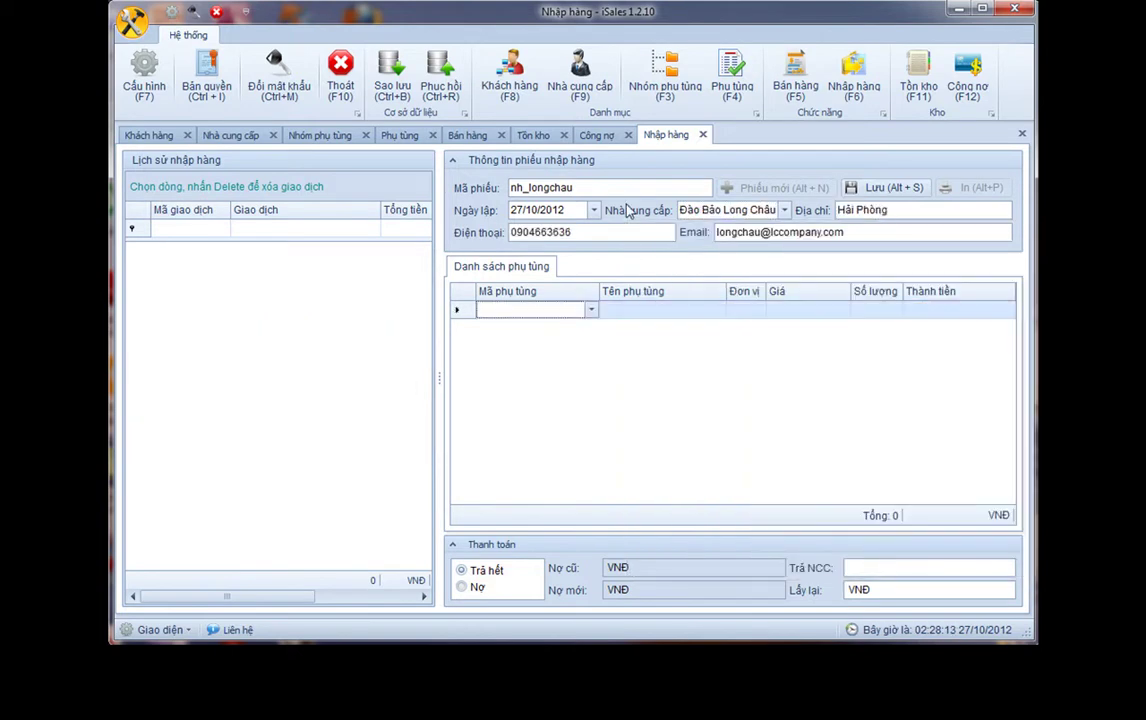
Add purchase lines AQK5ATGS quantity 22 and BDR3TH quantity 10
{"action": "type", "text": "AQK5ATGS"}
{"action": "key", "text": "Tab"}
{"action": "key", "text": "Tab"}
{"action": "key", "text": "Tab"}
{"action": "type", "text": "22"}
{"action": "key", "text": "Tab"}
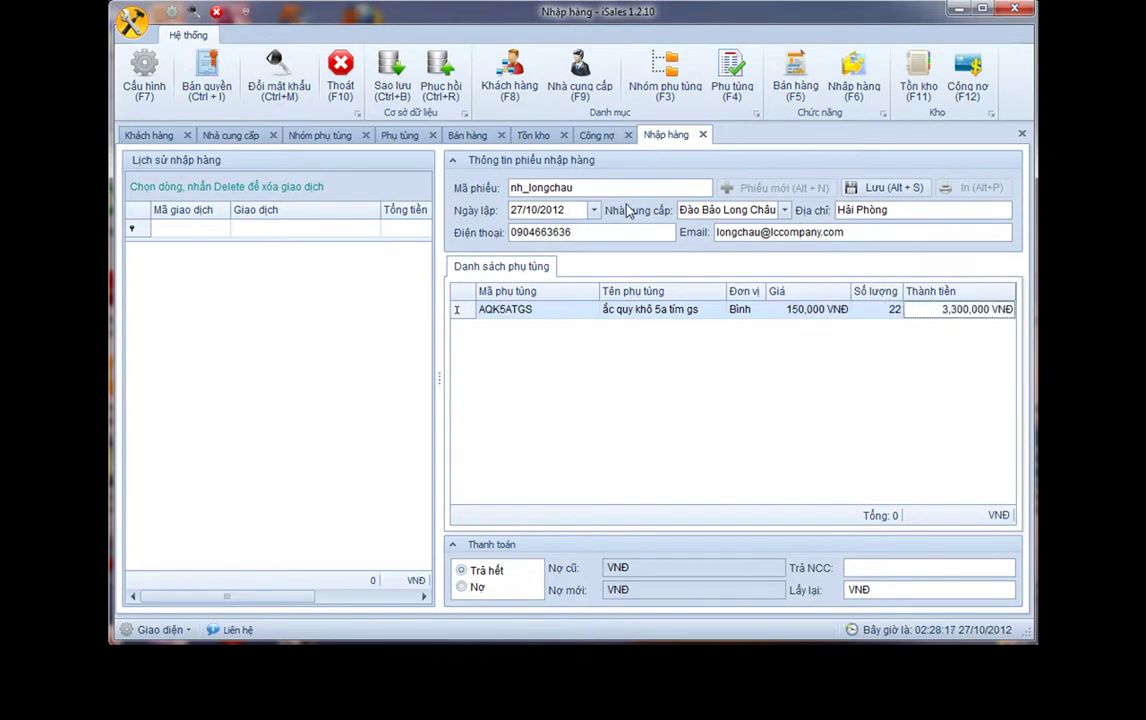
{"action": "key", "text": "Tab"}
{"action": "type", "text": "B"}
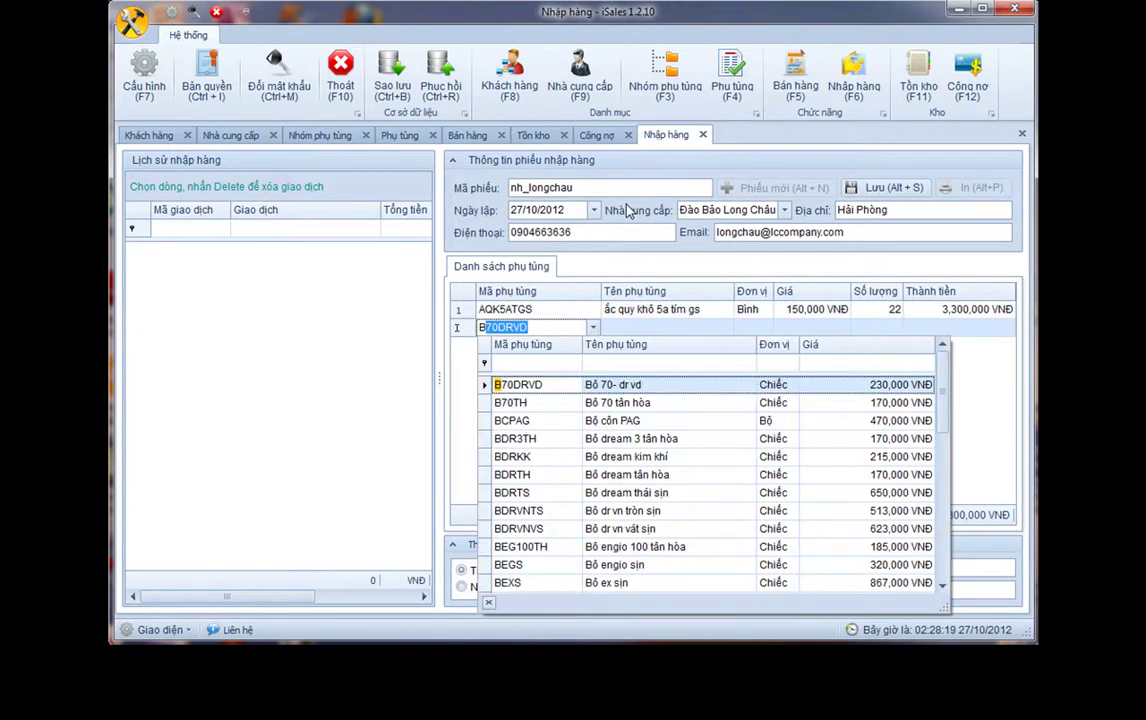
{"action": "key", "text": "Down"}
{"action": "key", "text": "Down"}
{"action": "key", "text": "Down"}
{"action": "key", "text": "Return"}
{"action": "key", "text": "Tab"}
{"action": "key", "text": "Tab"}
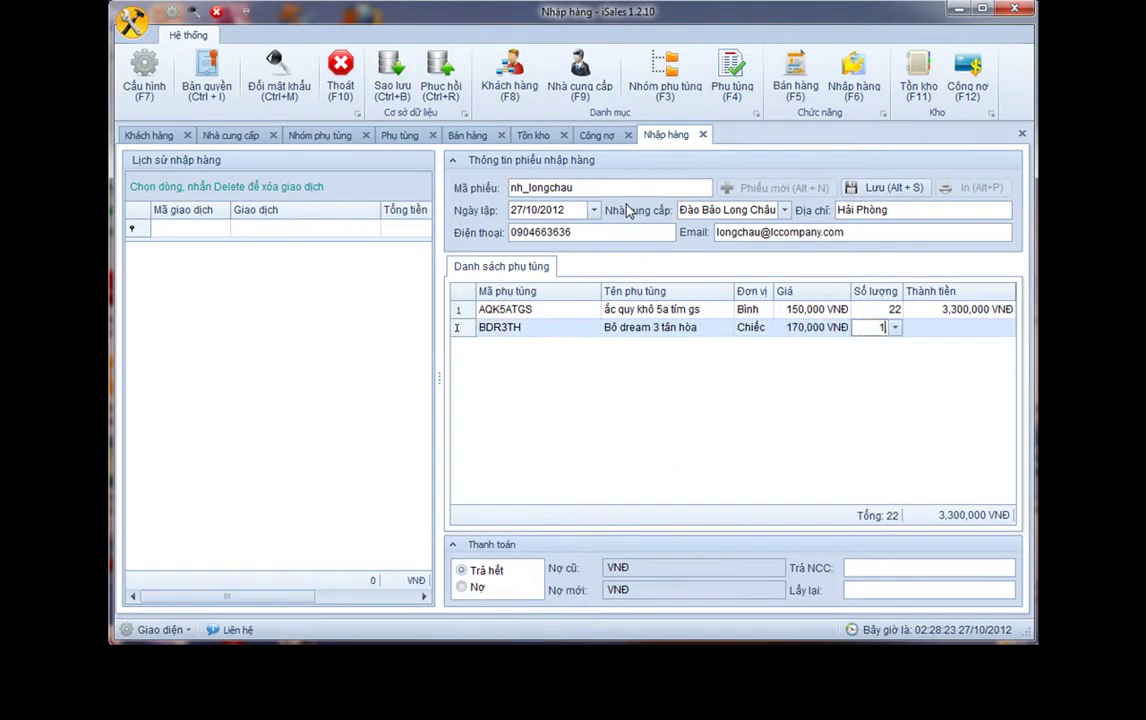
{"action": "type", "text": "10"}
{"action": "key", "text": "Tab"}
{"action": "key", "text": "Tab"}
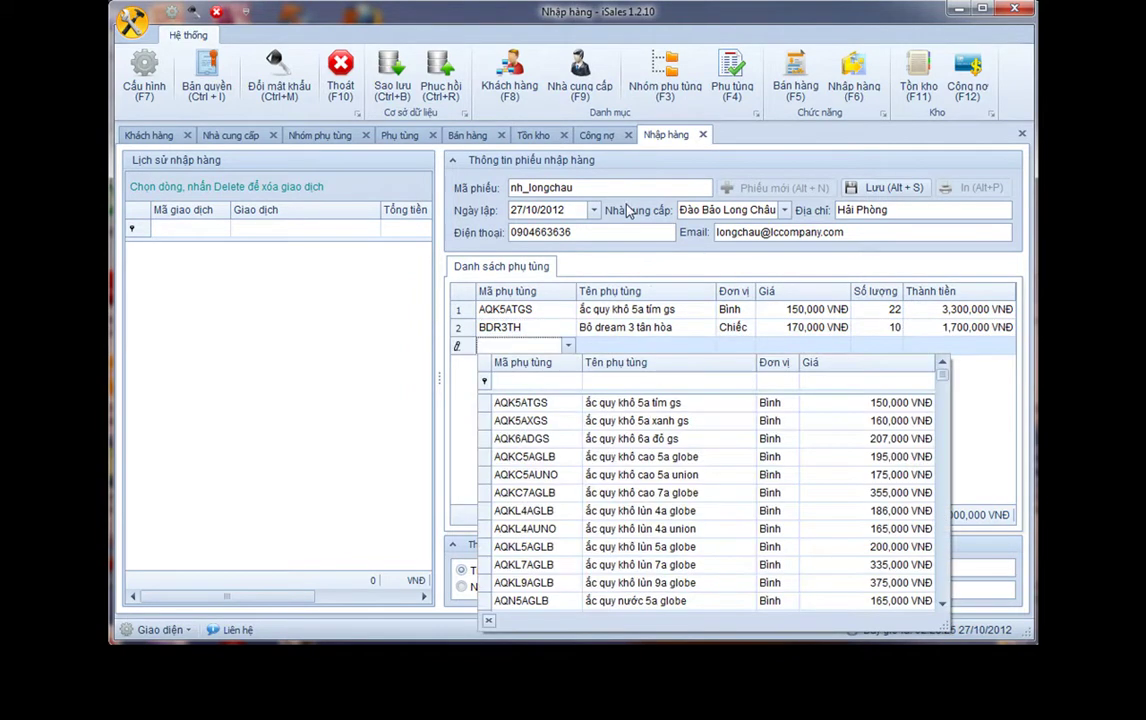
Add purchase lines DAT quantity 30 and BCPAG quantity 5, bringing the total to 9,060,000 VNĐ
{"action": "type", "text": "DAT"}
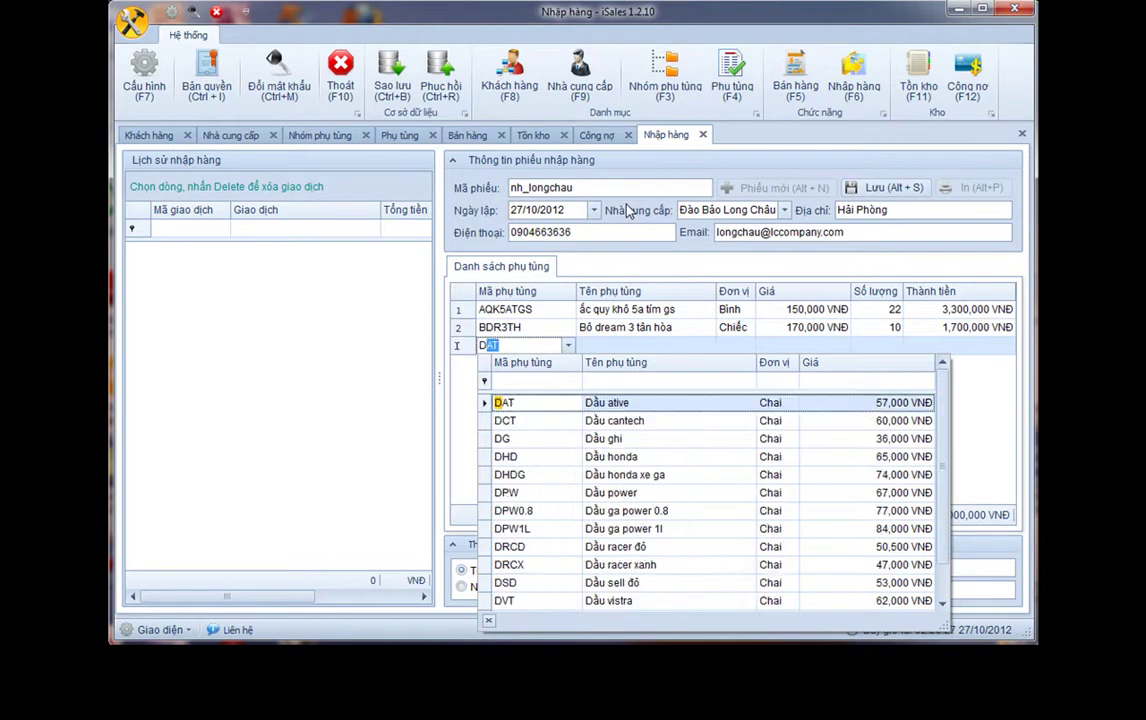
{"action": "key", "text": "Return"}
{"action": "key", "text": "Tab"}
{"action": "type", "text": "30"}
{"action": "key", "text": "Tab"}
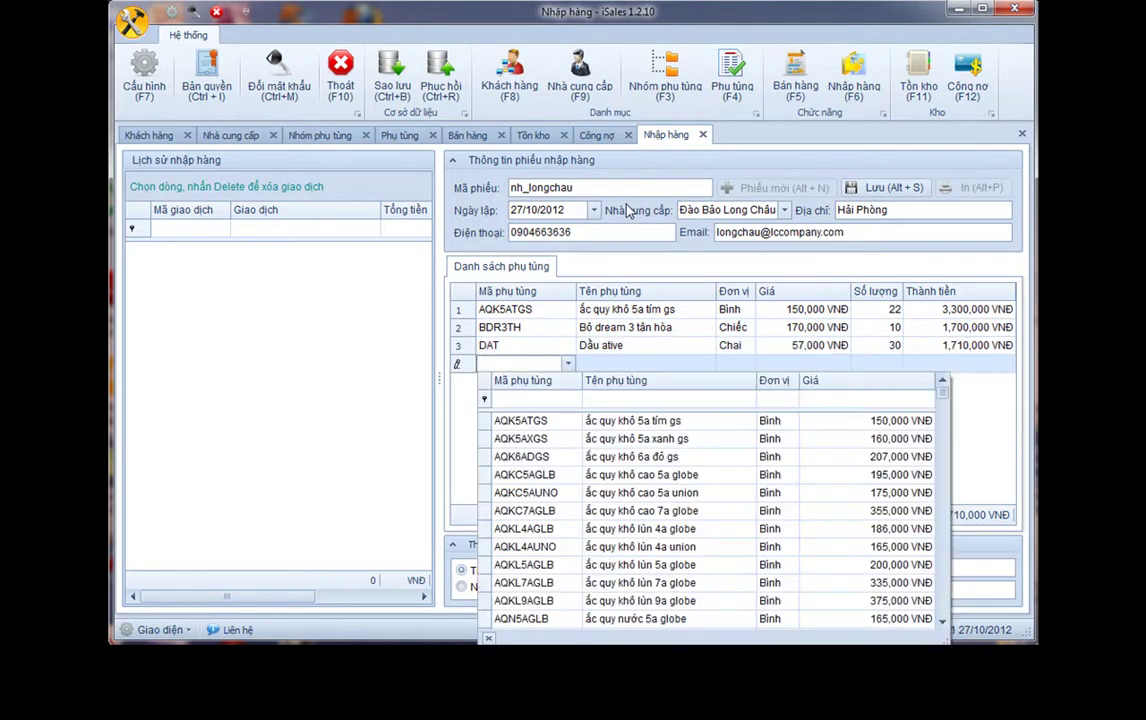
{"action": "type", "text": "B"}
{"action": "key", "text": "Down"}
{"action": "key", "text": "Down"}
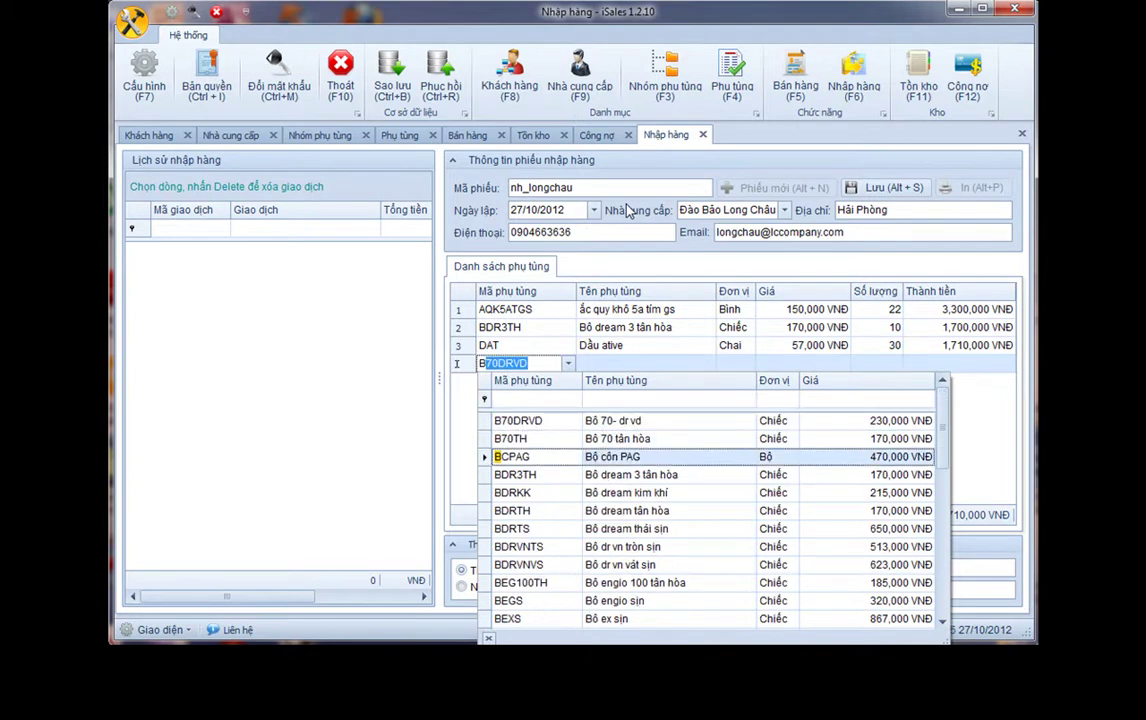
{"action": "key", "text": "Return"}
{"action": "key", "text": "Tab"}
{"action": "key", "text": "Tab"}
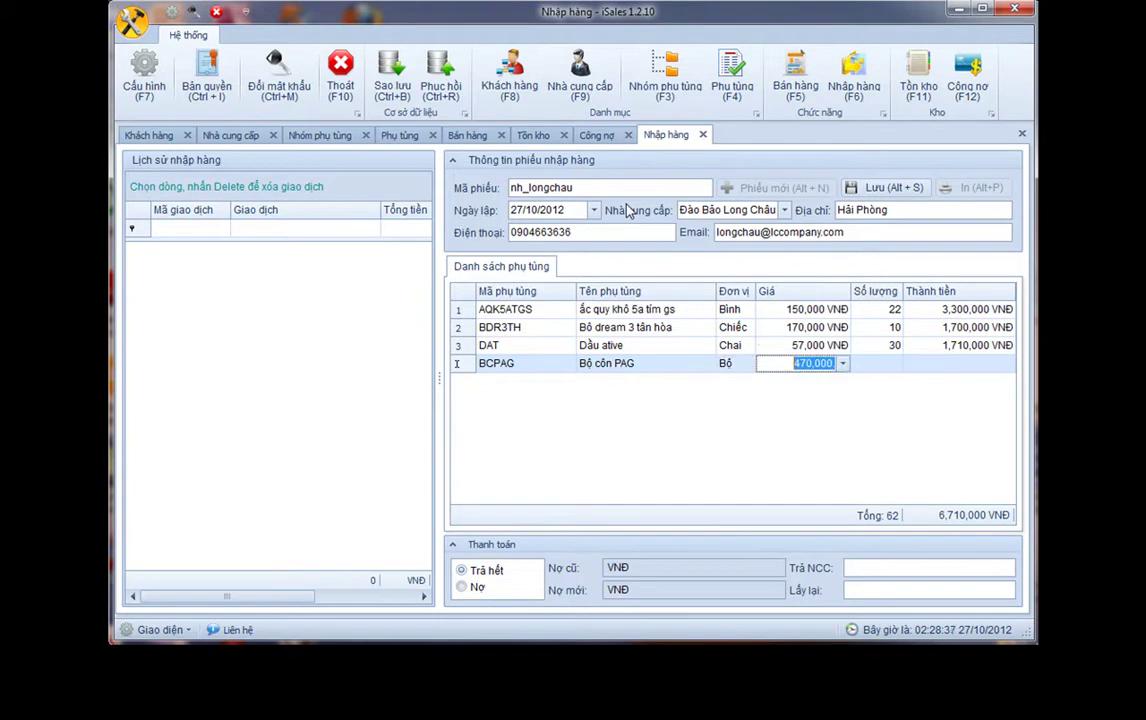
{"action": "key", "text": "Tab"}
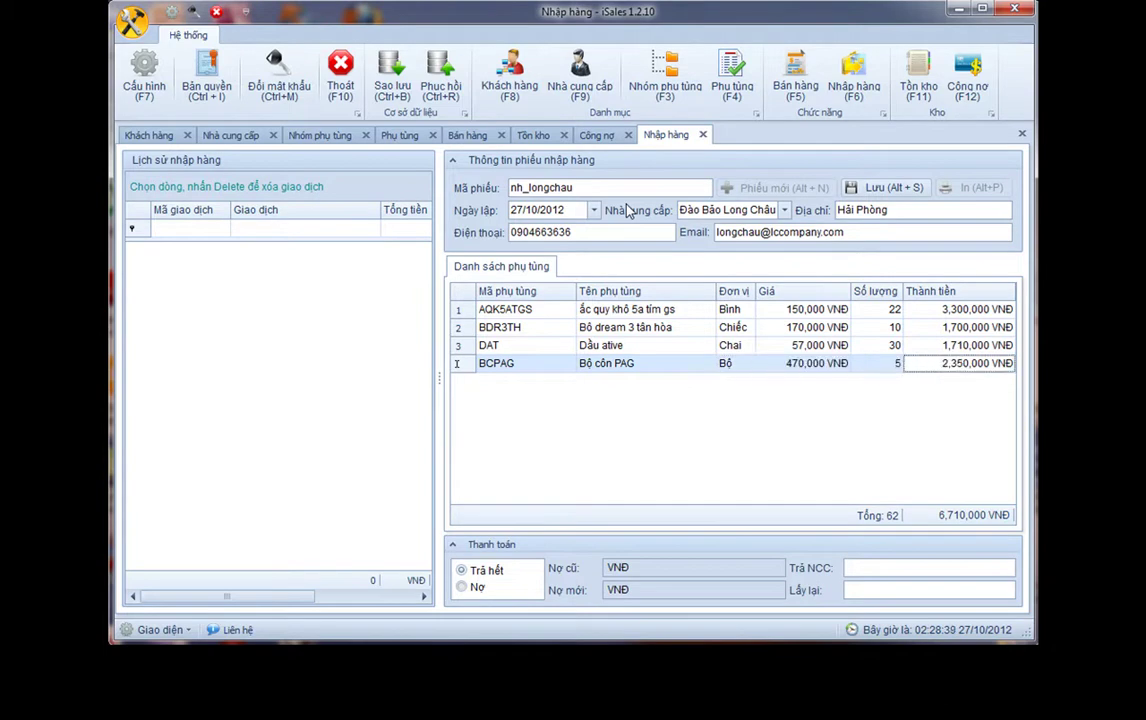
{"action": "key", "text": "Tab"}
{"action": "key", "text": "Escape"}
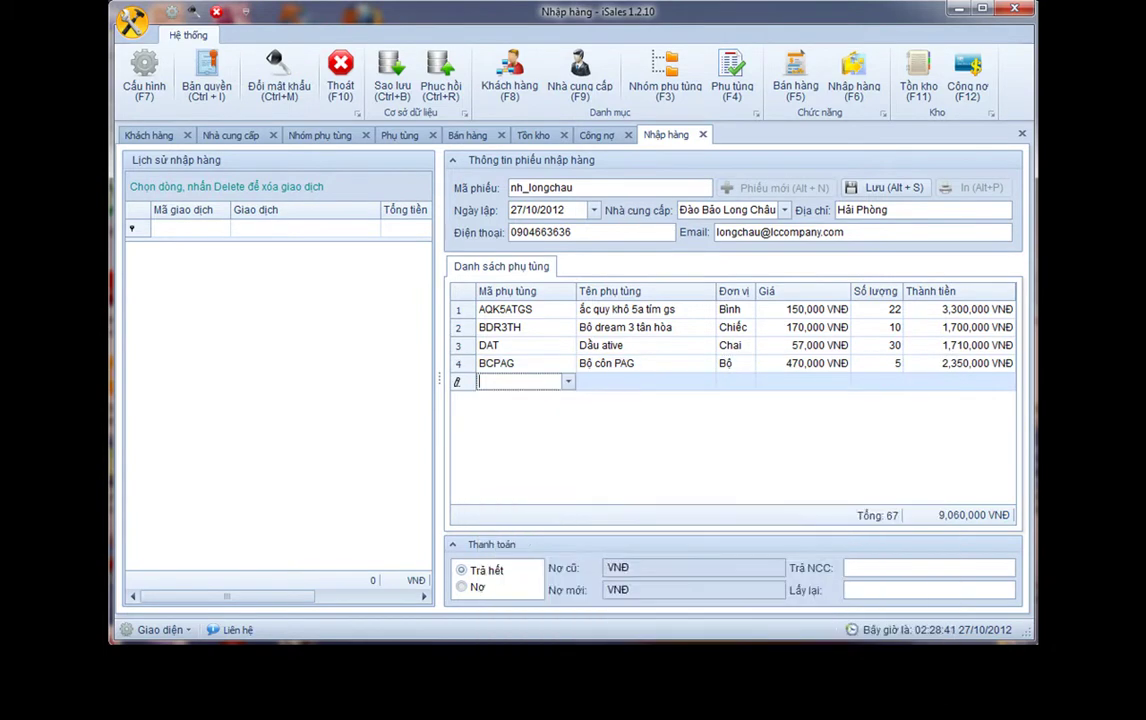
Set payment to Nợ with due date 16/12/2012 and 6,000,000 VNĐ paid to the supplier
{"action": "left_click", "coordinate": [463, 586]}
{"action": "left_click", "coordinate": [620, 590]}
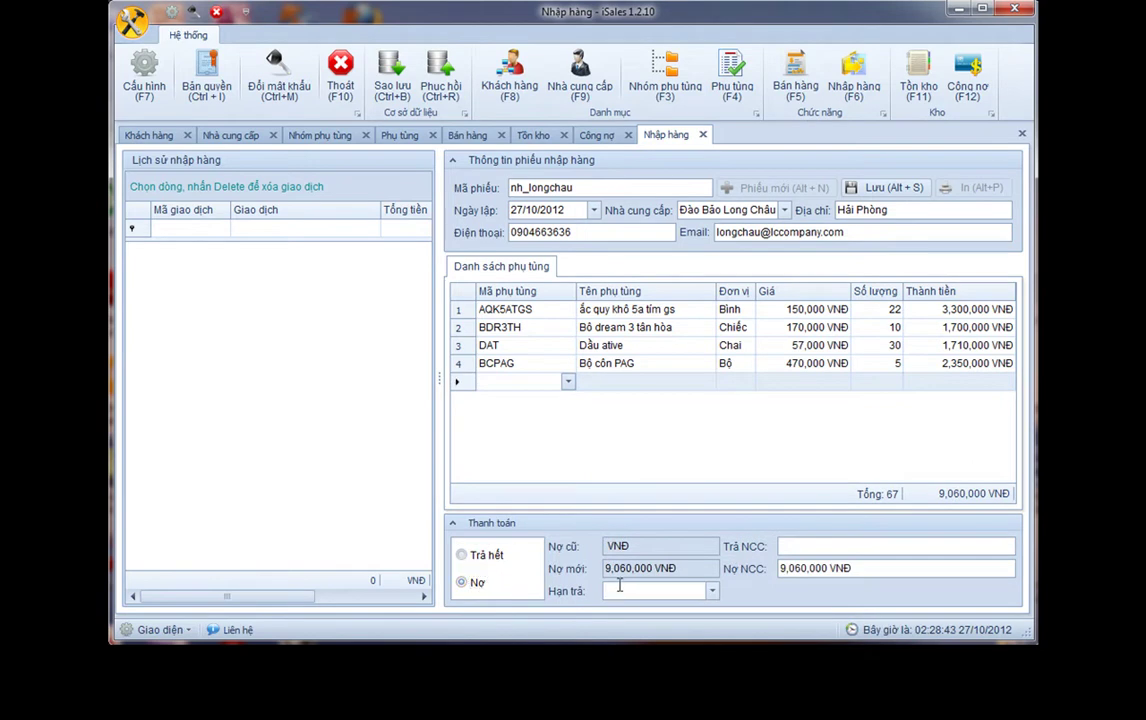
{"action": "type", "text": "16"}
{"action": "key", "text": "Right"}
{"action": "key", "text": "Tab"}
{"action": "type", "text": "6000000"}
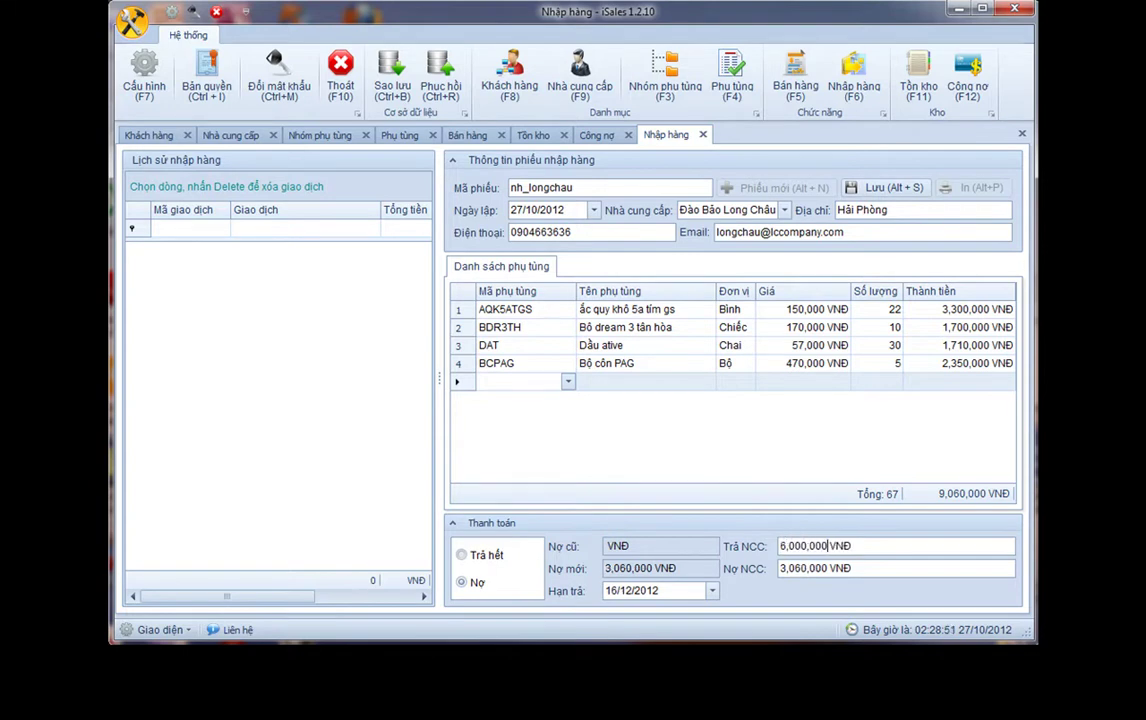
Save the purchase receipt and confirm the success notice
{"action": "left_click", "coordinate": [877, 187]}
{"action": "left_click", "coordinate": [614, 421]}
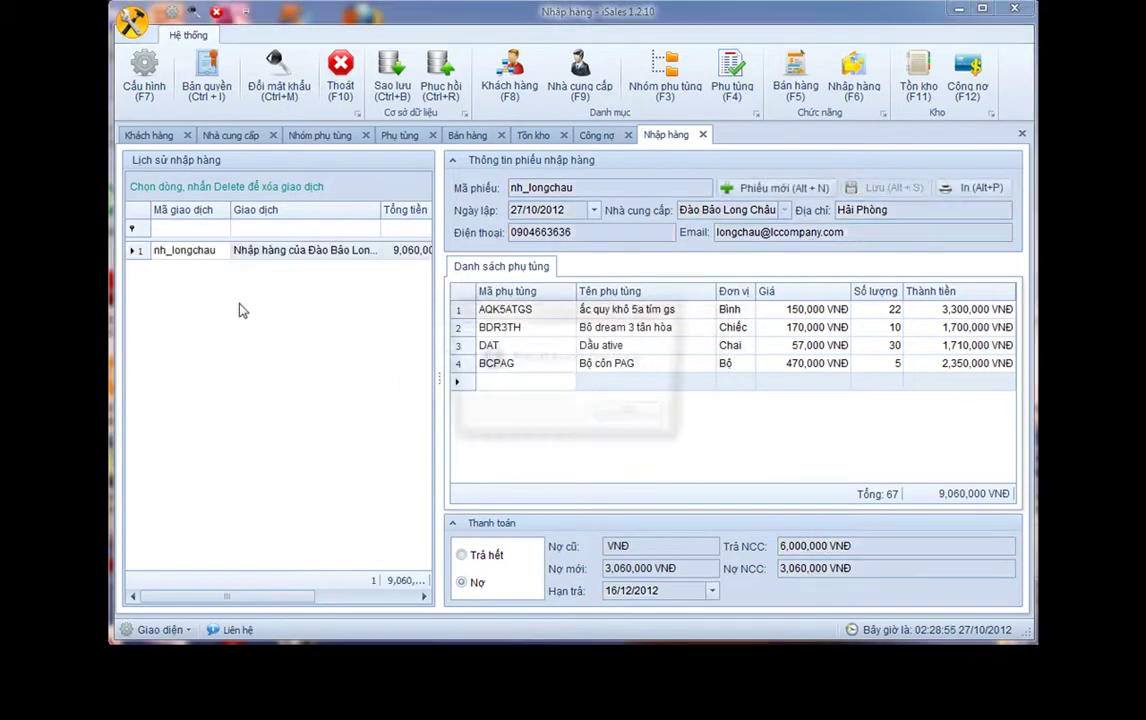
{"action": "key", "text": "Return"}
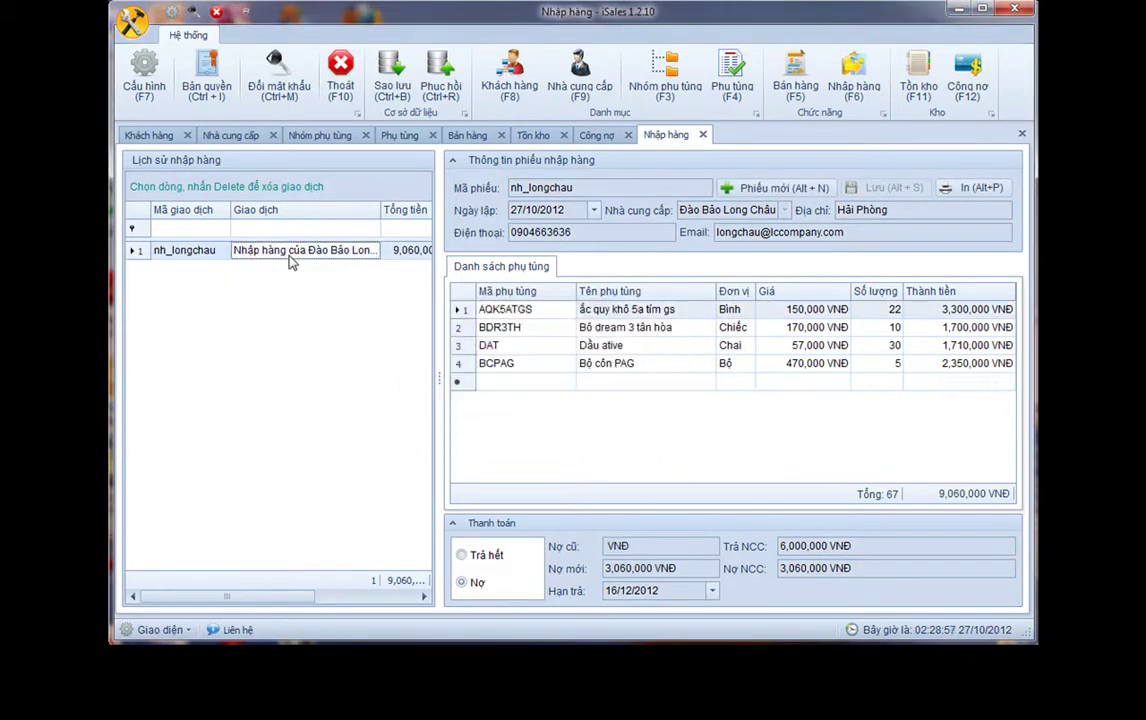
{"action": "left_click", "coordinate": [982, 187]}
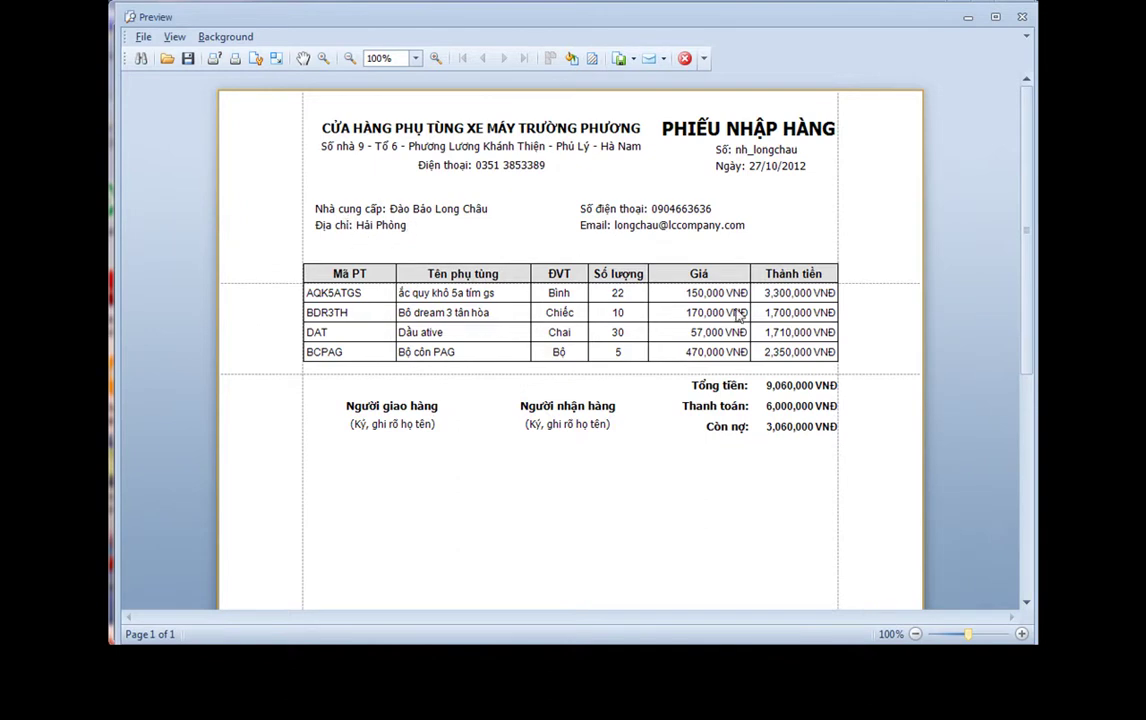
{"action": "left_click", "coordinate": [685, 60]}
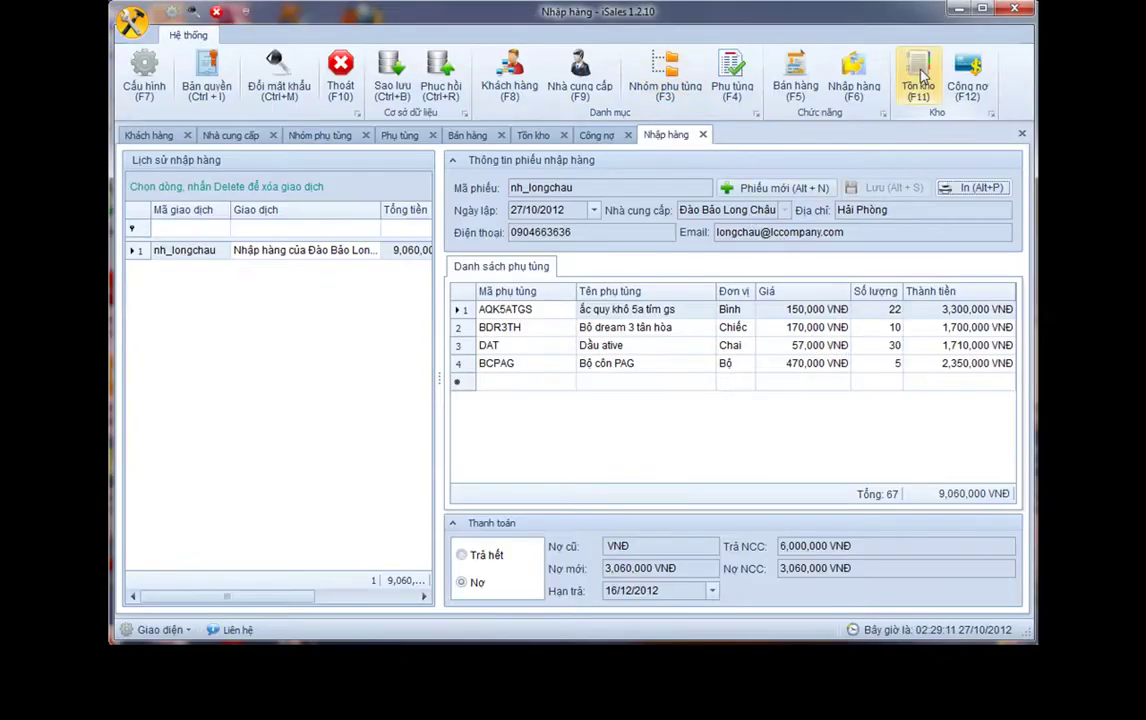
Check the AQK5ATGS, DAT and BCPAG rows in the stock list, then close it
{"action": "left_click", "coordinate": [921, 76]}
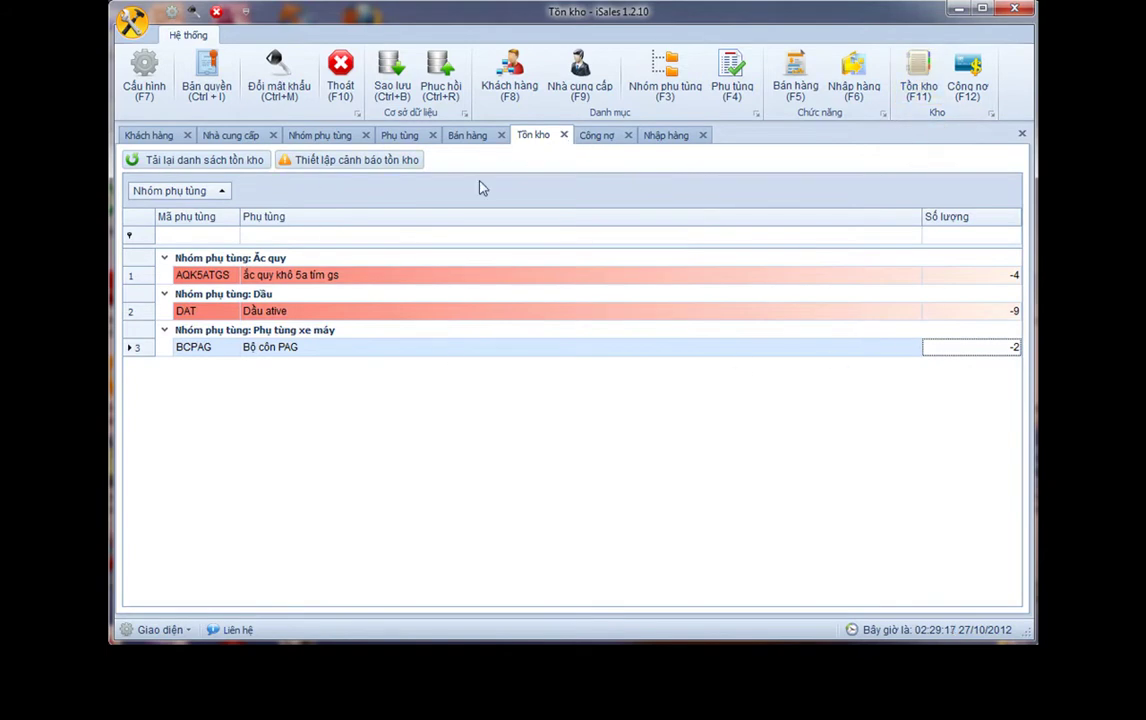
{"action": "left_click", "coordinate": [290, 278]}
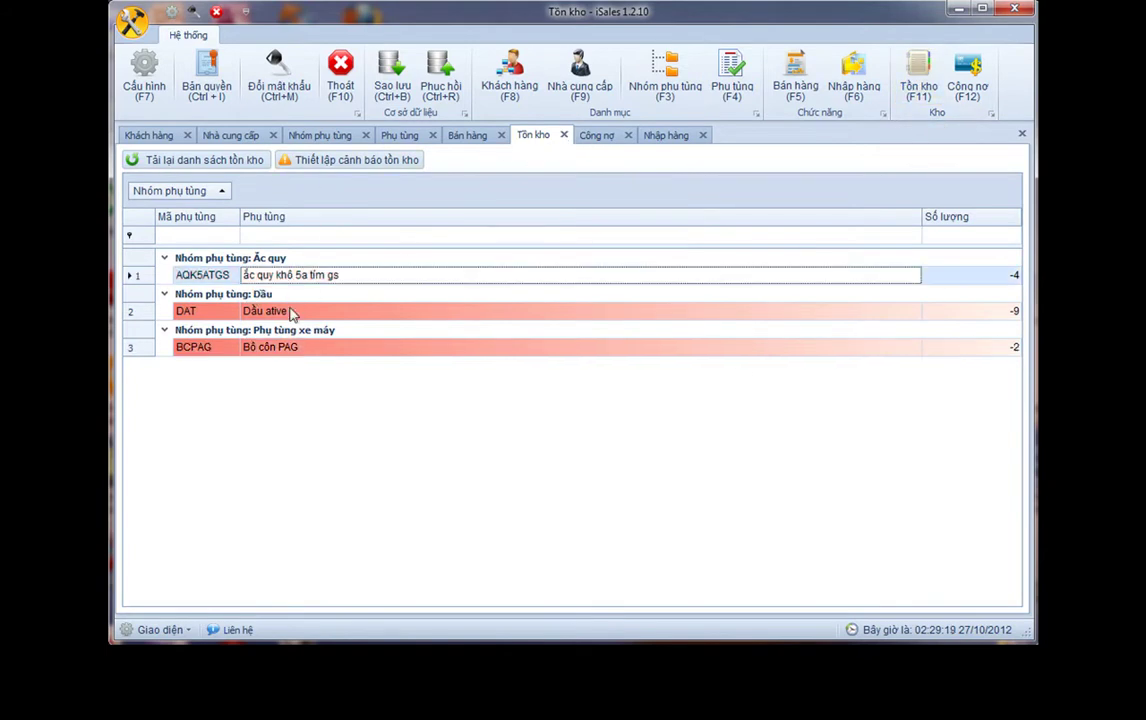
{"action": "left_click", "coordinate": [292, 312]}
{"action": "left_click", "coordinate": [296, 348]}
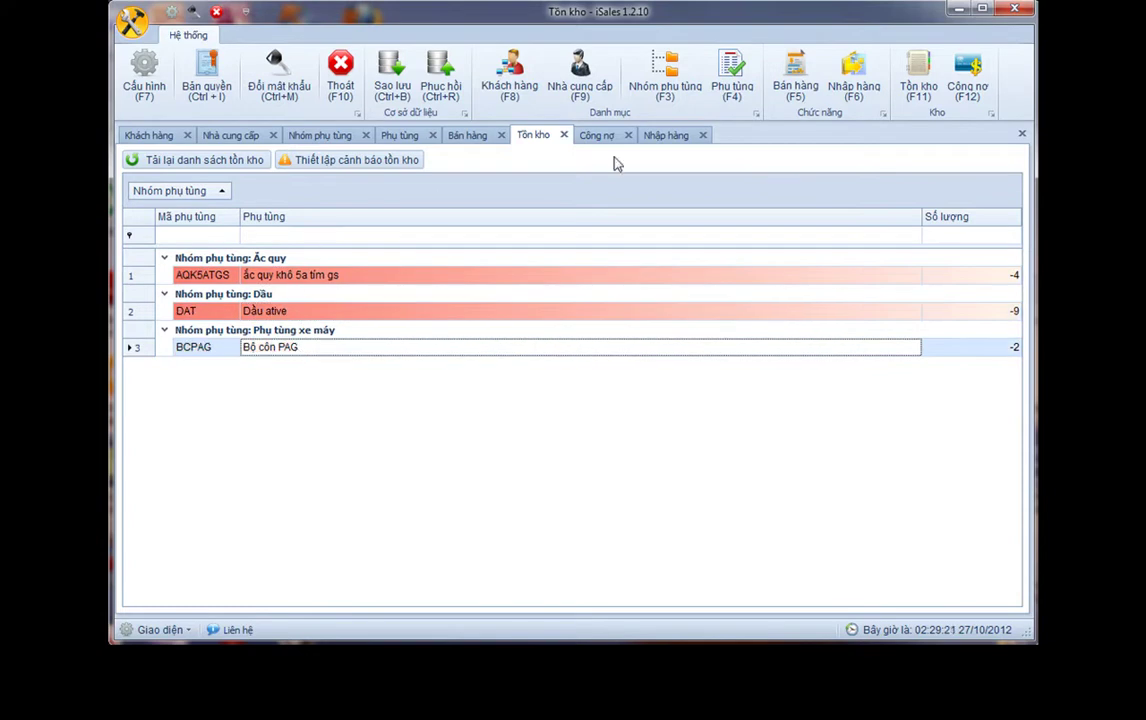
{"action": "left_click", "coordinate": [564, 135]}
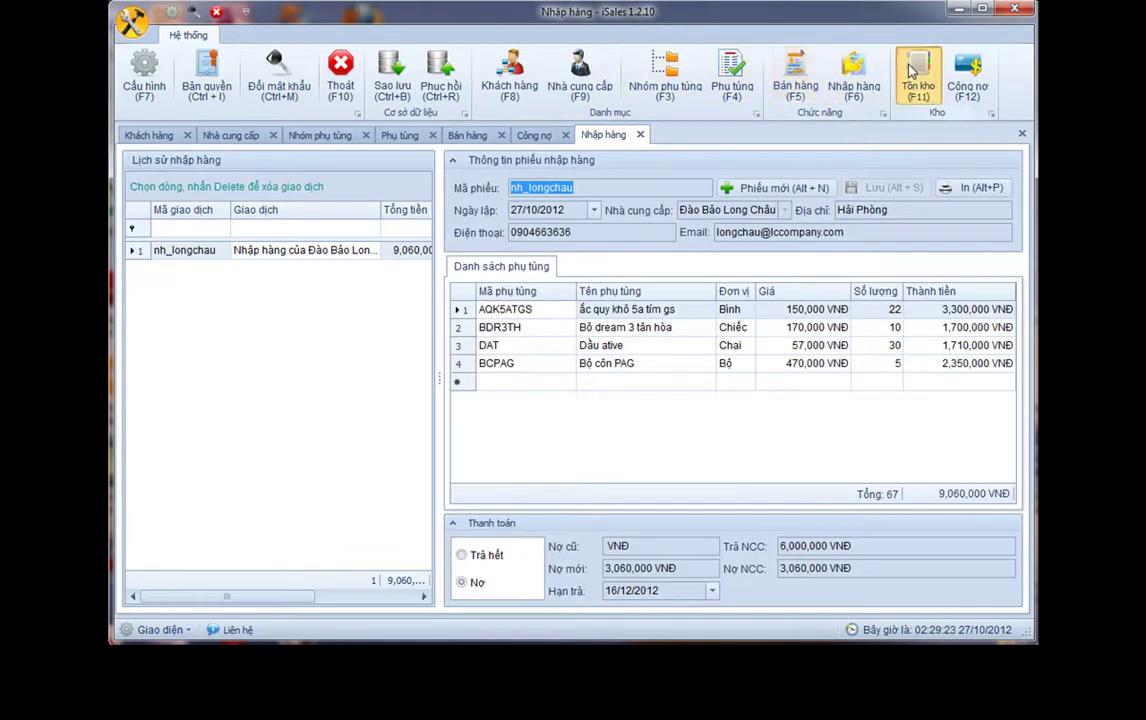
Reopen the stock list and check updated quantities, including DAT 21 and BDR3TH 10
{"action": "left_click", "coordinate": [916, 70]}
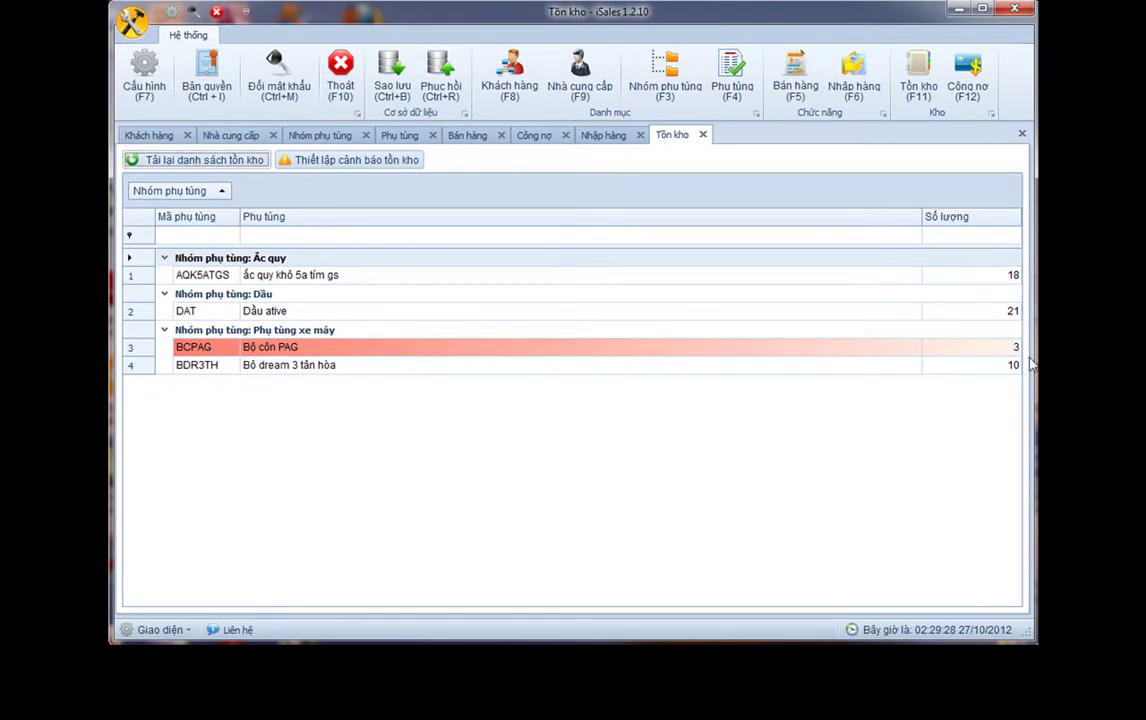
{"action": "left_click", "coordinate": [1012, 275]}
{"action": "left_click", "coordinate": [1012, 311]}
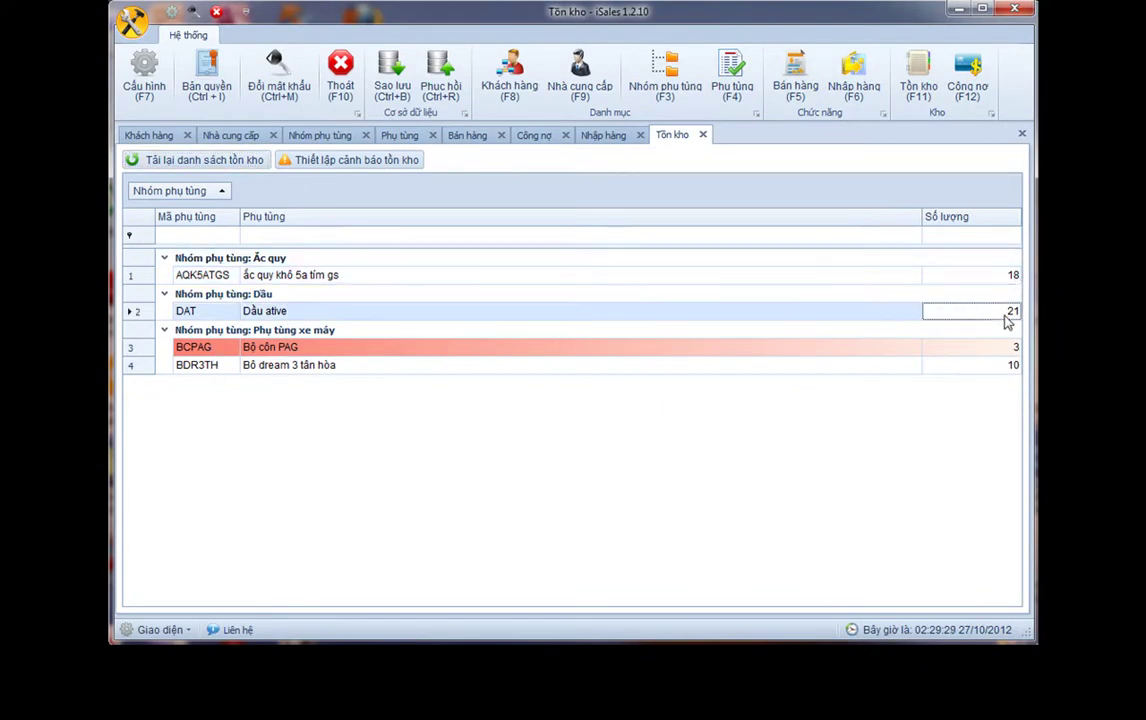
{"action": "left_click", "coordinate": [998, 366]}
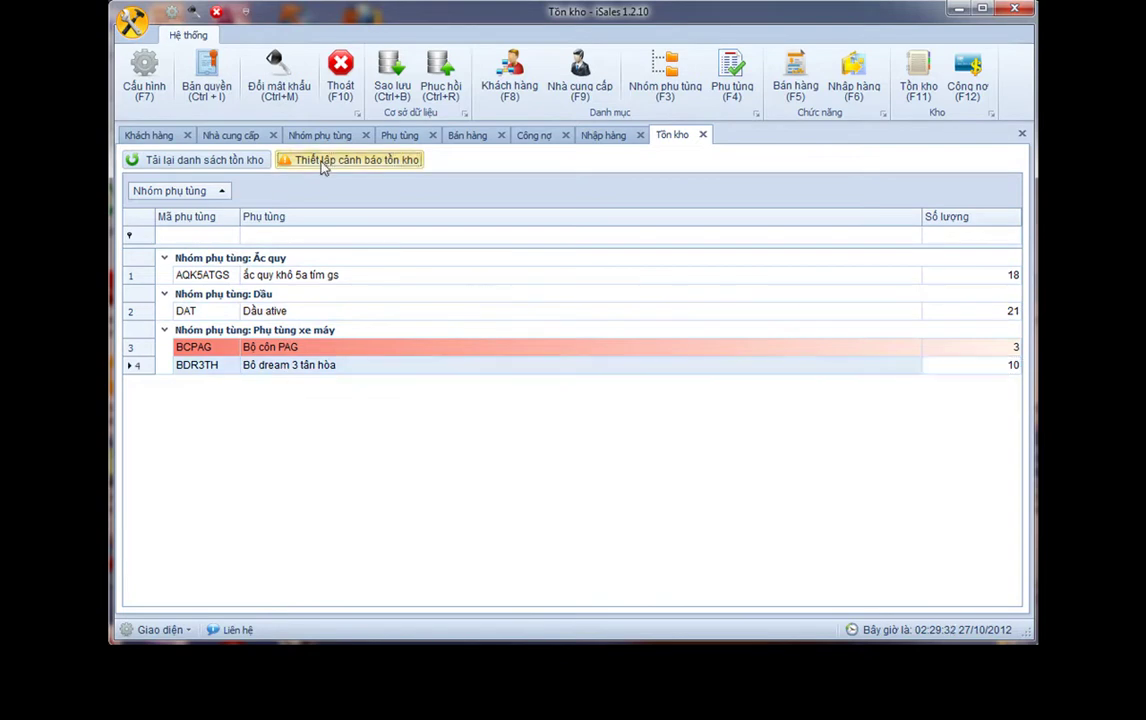
In the stock alert settings, apply a threshold of 2, then 5
{"action": "left_click", "coordinate": [290, 160]}
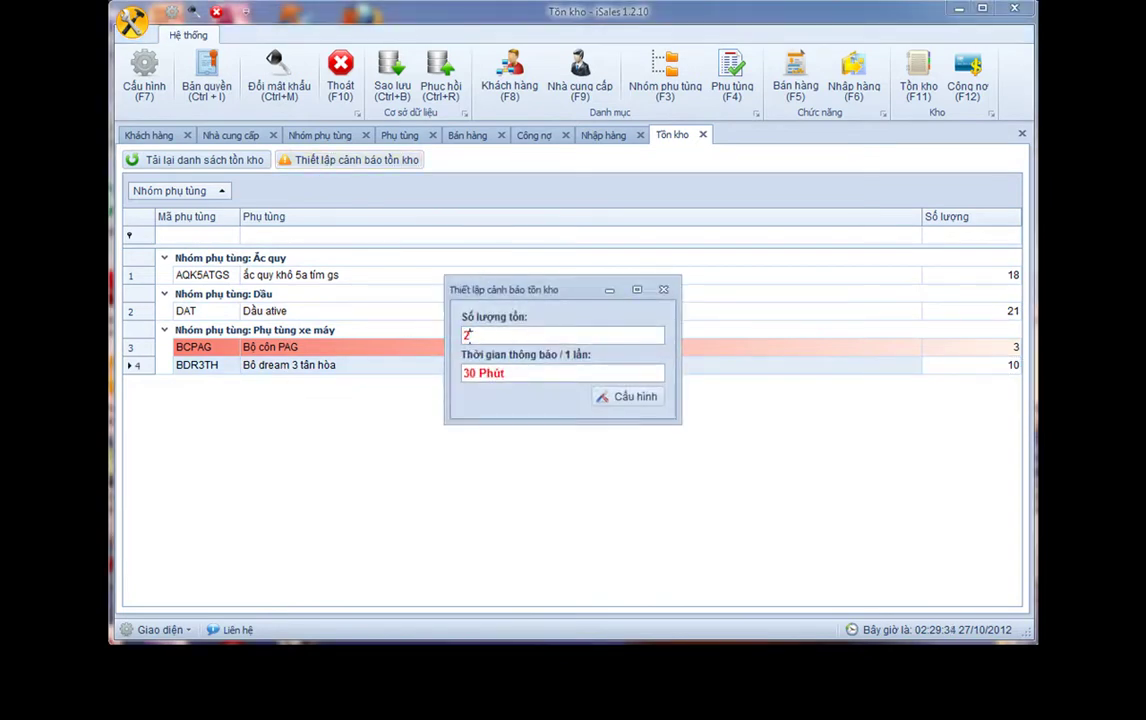
{"action": "double_click", "coordinate": [531, 339]}
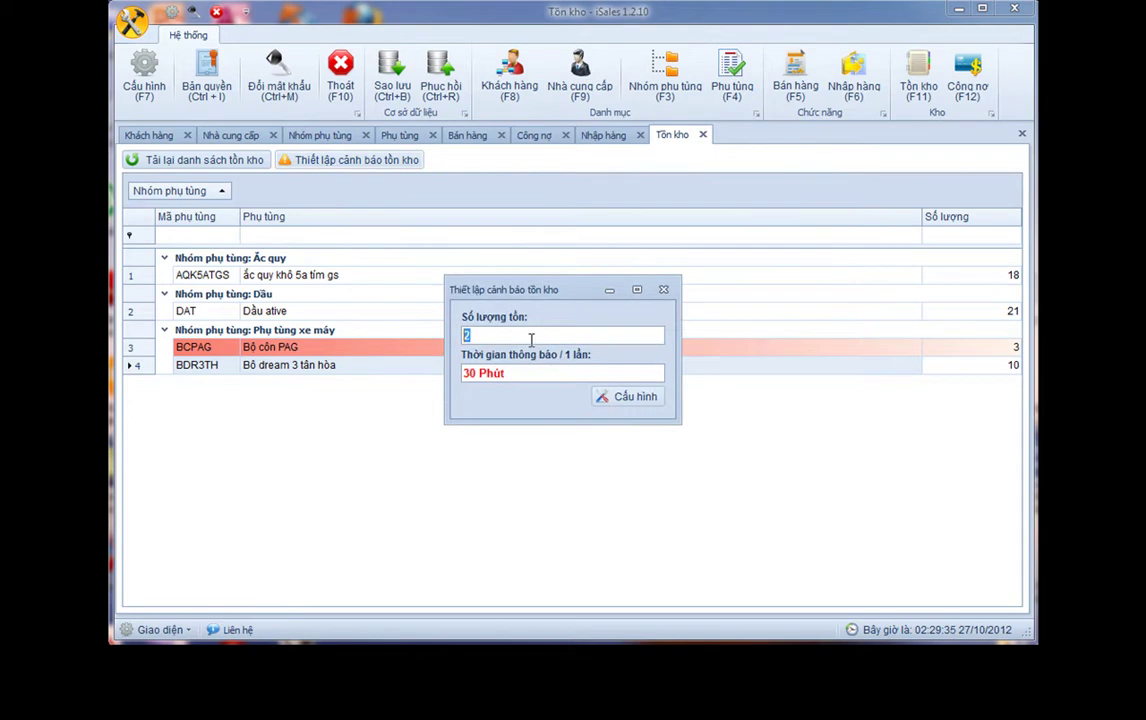
{"action": "left_click", "coordinate": [632, 400]}
{"action": "left_click", "coordinate": [636, 416]}
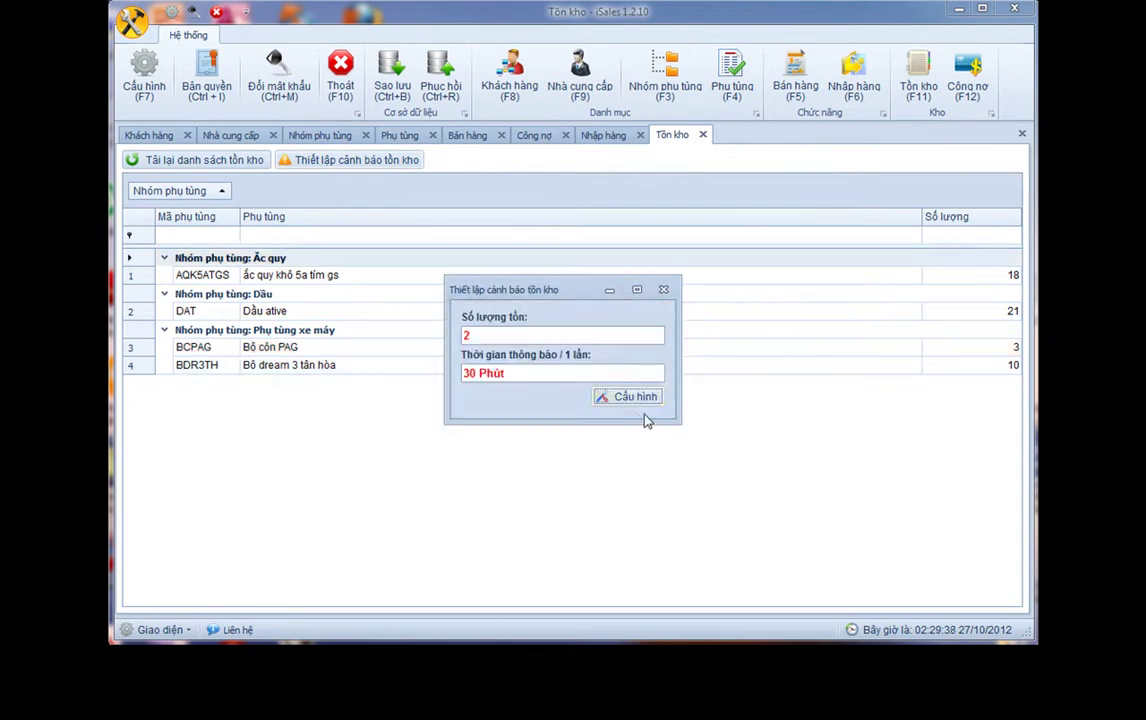
{"action": "left_click", "coordinate": [471, 334]}
{"action": "key", "text": "BackSpace"}
{"action": "type", "text": "5"}
{"action": "left_click", "coordinate": [624, 396]}
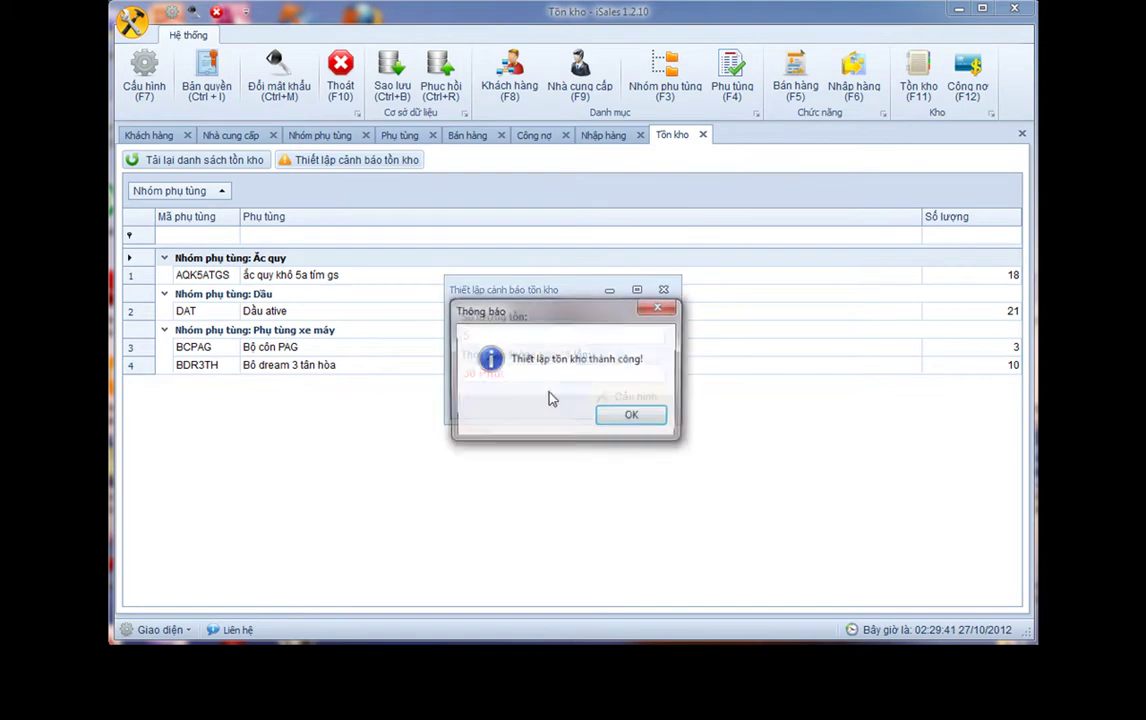
{"action": "left_click", "coordinate": [634, 415]}
Try alert thresholds of 10 and then 20, and close the settings
{"action": "double_click", "coordinate": [465, 335]}
{"action": "type", "text": "10"}
{"action": "left_click", "coordinate": [624, 396]}
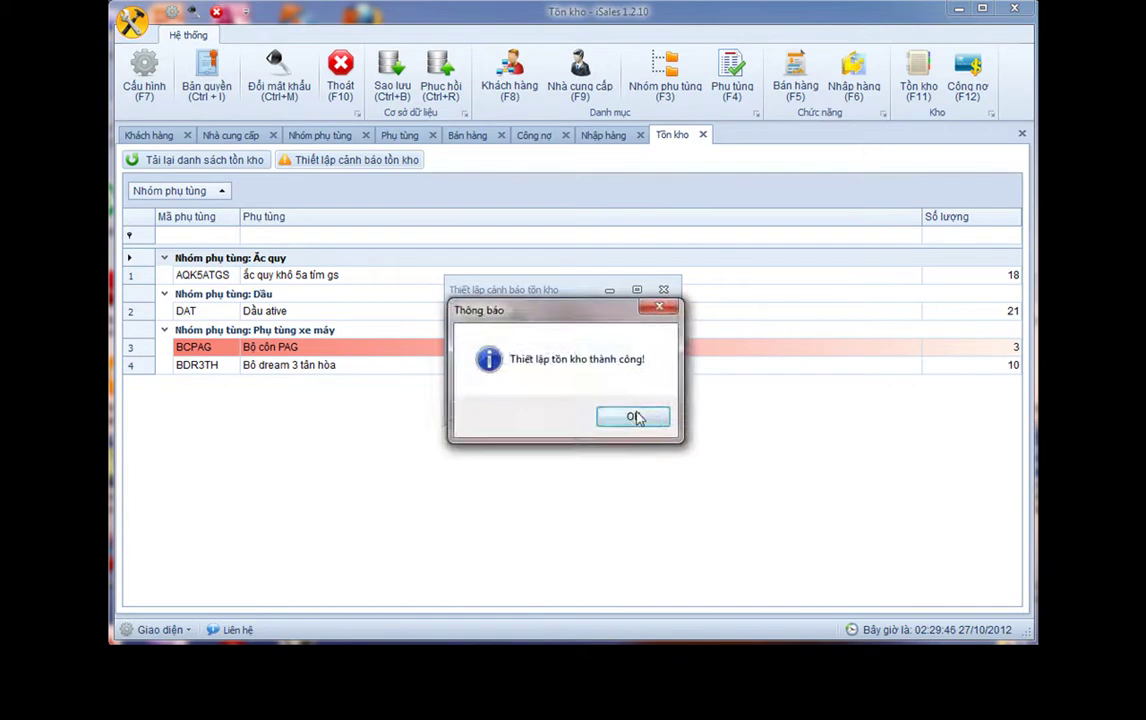
{"action": "left_click", "coordinate": [634, 416]}
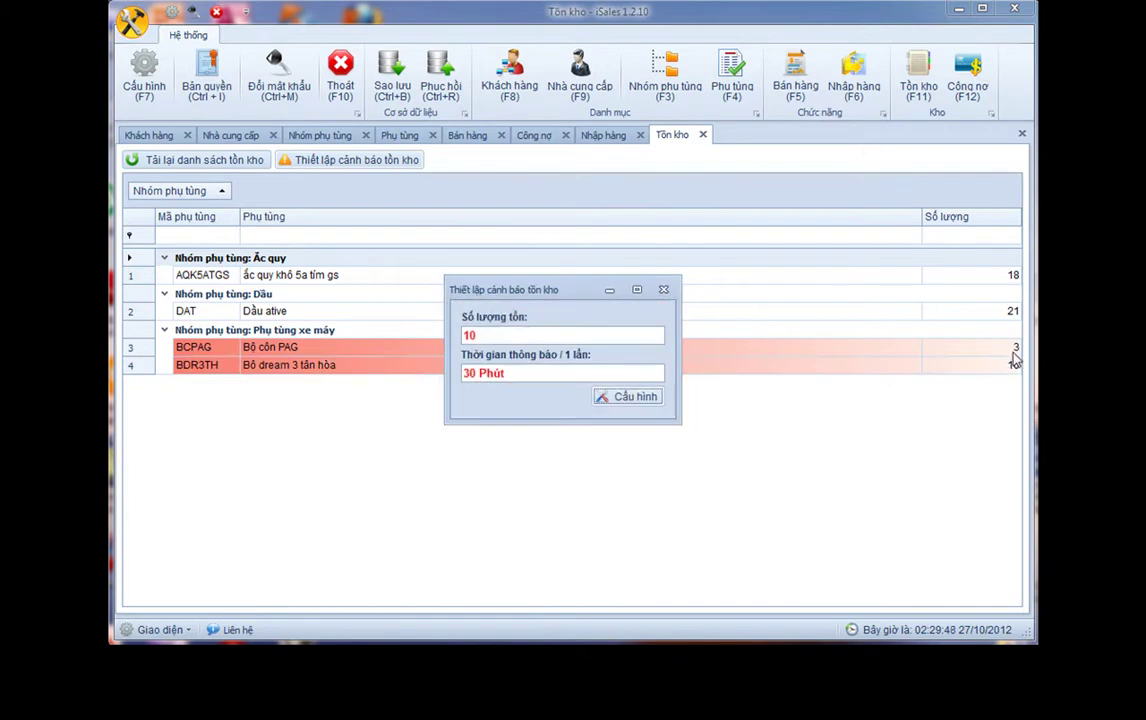
{"action": "left_click_drag", "start_coordinate": [498, 336], "coordinate": [390, 341]}
{"action": "type", "text": "20"}
{"action": "left_click", "coordinate": [640, 404]}
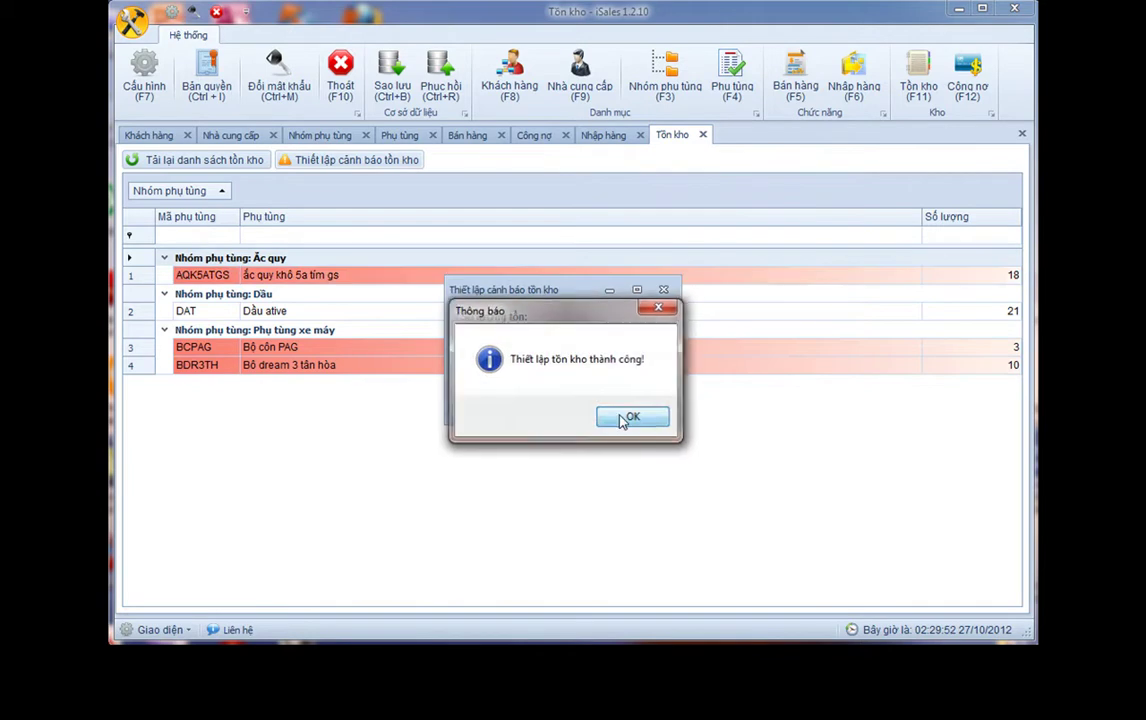
{"action": "left_click", "coordinate": [628, 418]}
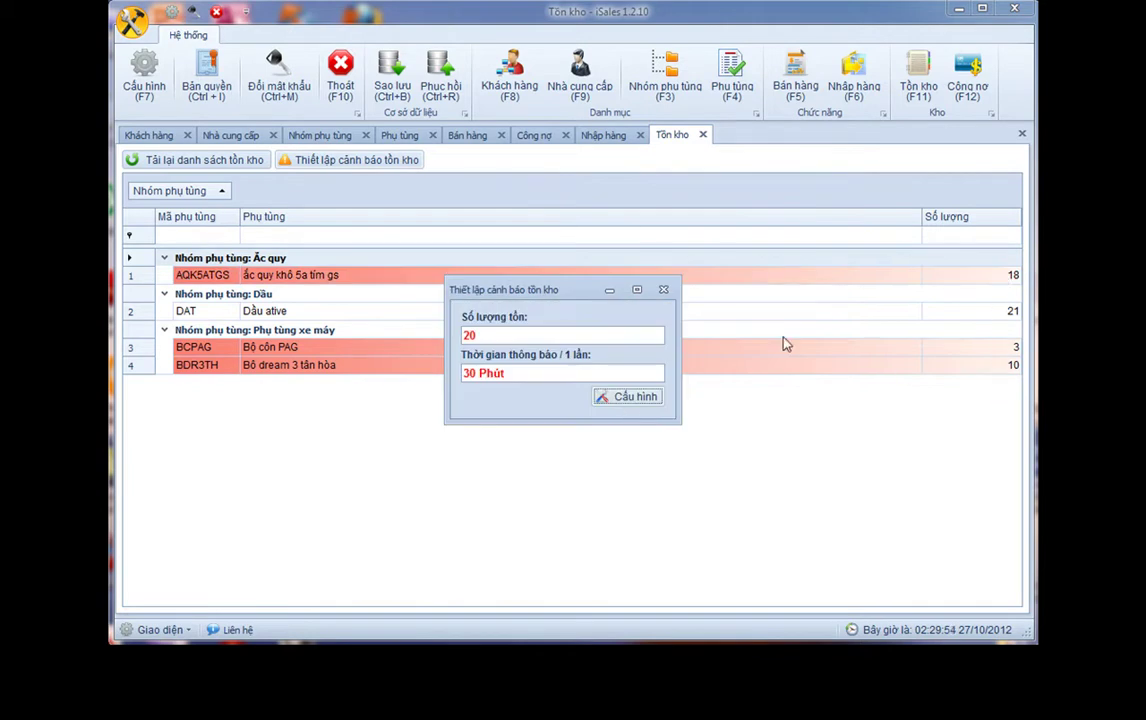
{"action": "left_click", "coordinate": [663, 289]}
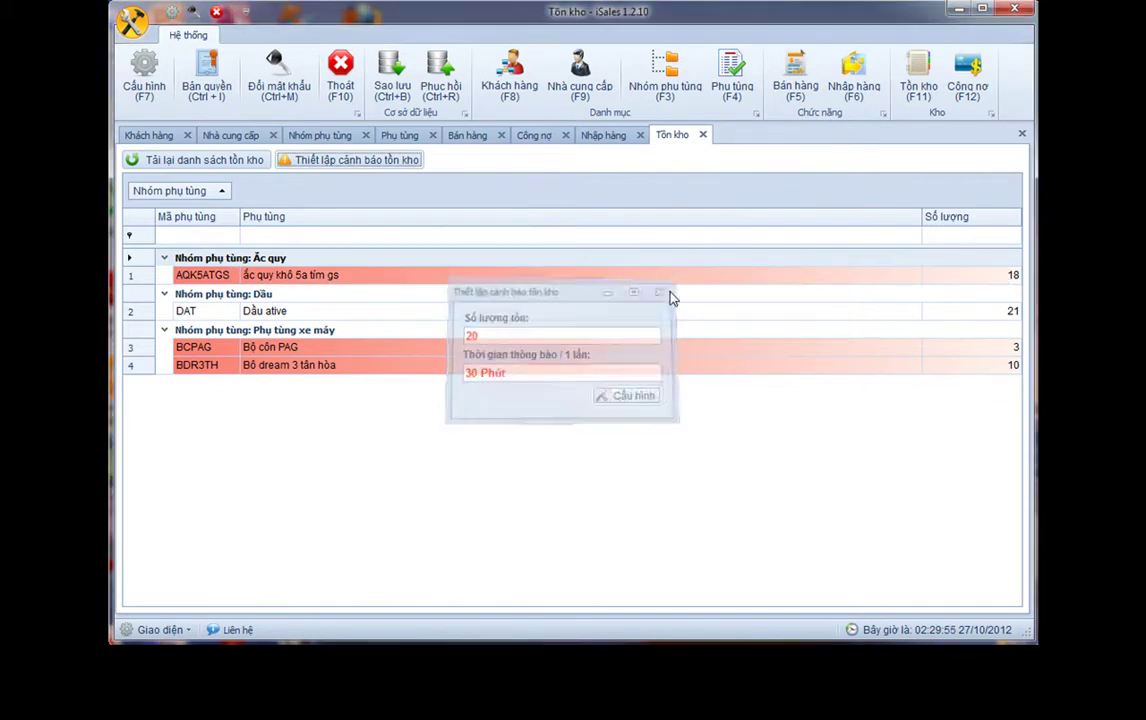
Reopen the stock alert settings, set the threshold to 5 and close the dialog
{"action": "left_click", "coordinate": [330, 162]}
{"action": "type", "text": "5"}
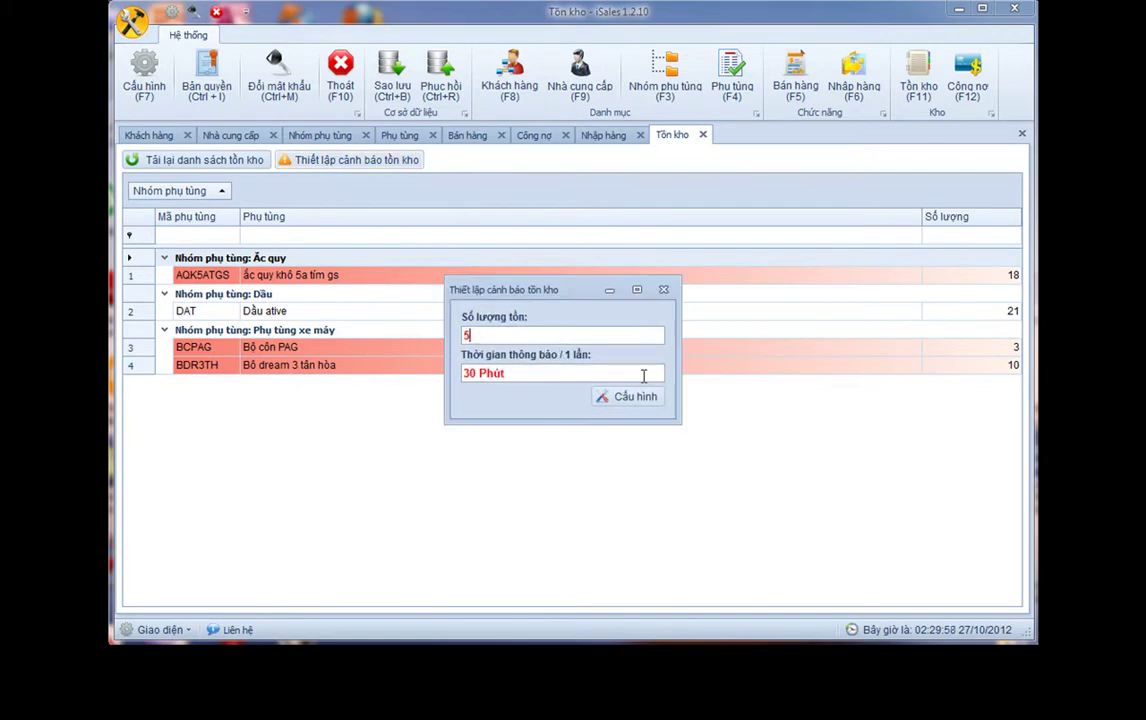
{"action": "left_click", "coordinate": [636, 397]}
{"action": "left_click", "coordinate": [630, 418]}
{"action": "left_click", "coordinate": [663, 289]}
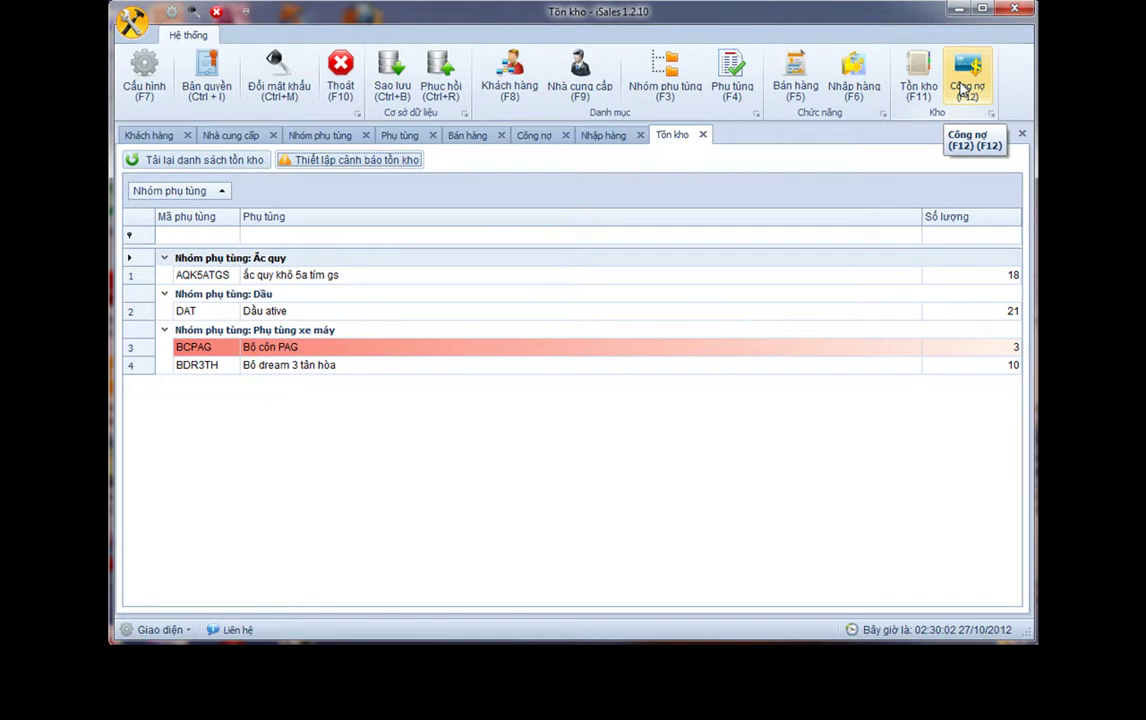
Close and reopen the debts tab, selecting the supplier's 3,060,000 VNĐ debt
{"action": "left_click", "coordinate": [565, 135]}
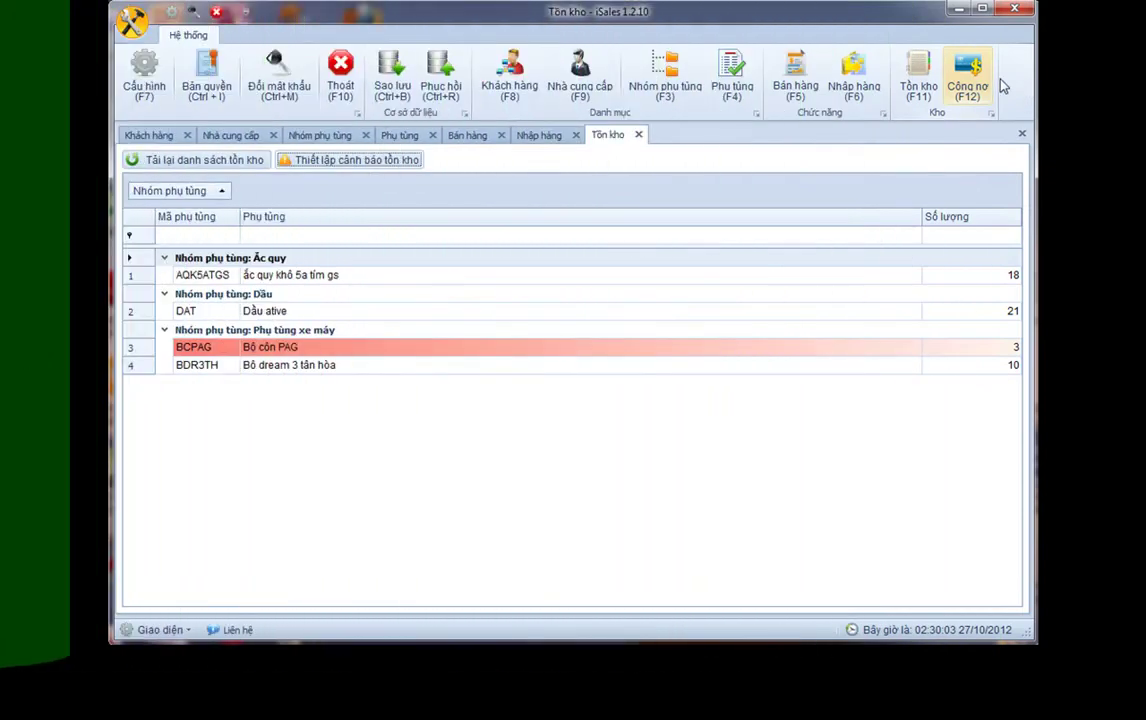
{"action": "left_click", "coordinate": [995, 84]}
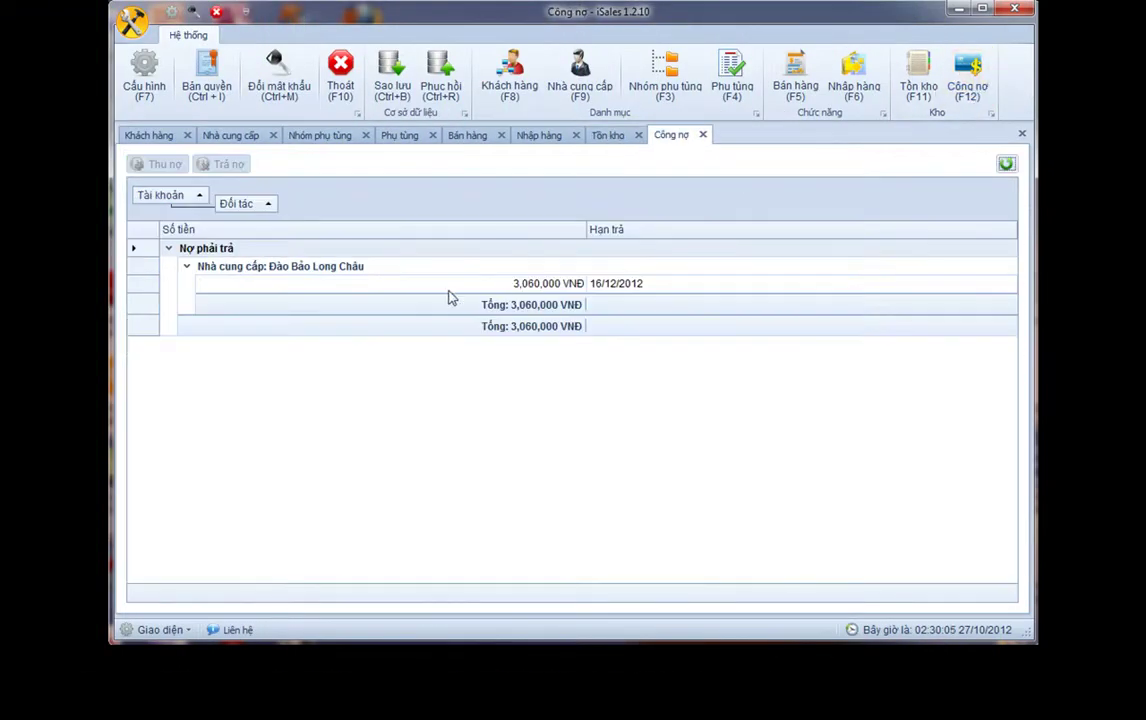
{"action": "left_click", "coordinate": [272, 284]}
{"action": "left_click", "coordinate": [243, 266]}
{"action": "left_click", "coordinate": [250, 287]}
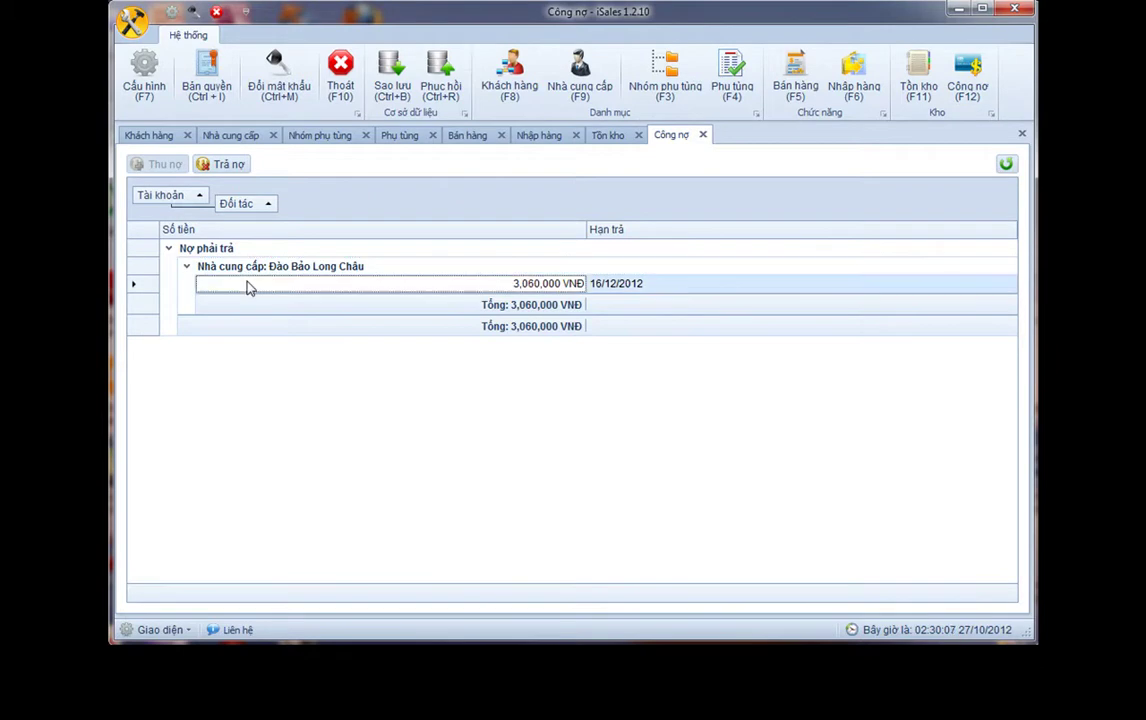
{"action": "left_click", "coordinate": [231, 268]}
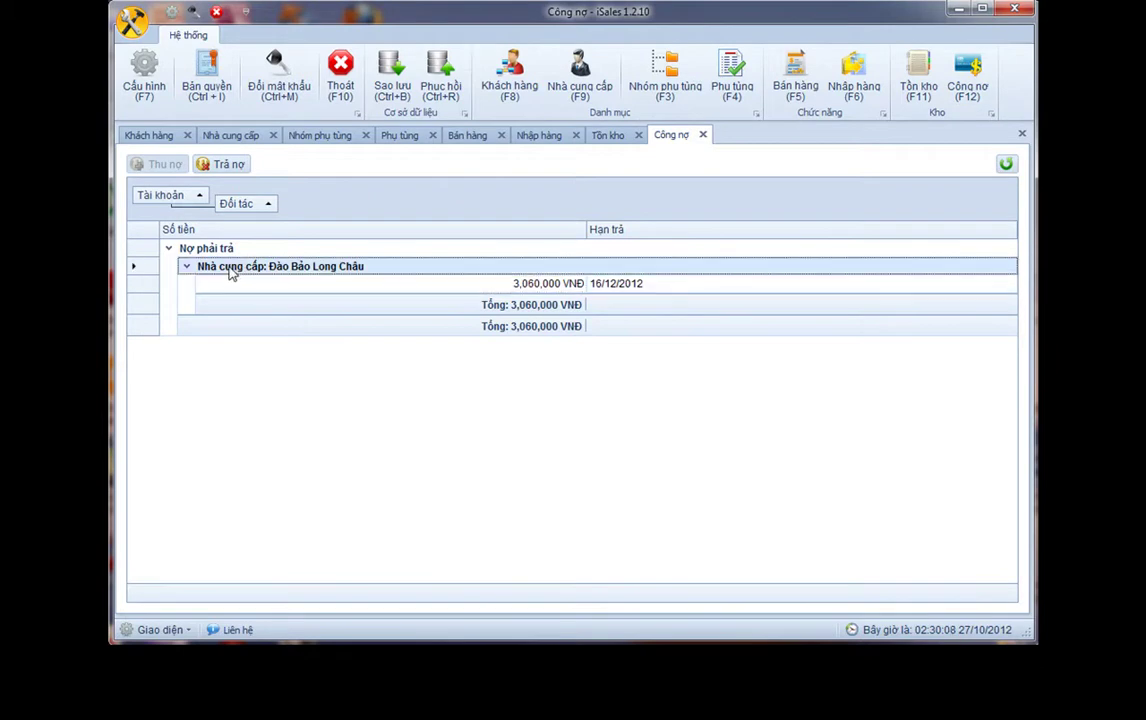
Reload the debts list and select the Nhà cung cấp group with its 3,060,000 VNĐ row
{"action": "left_click", "coordinate": [1008, 166]}
{"action": "left_click", "coordinate": [366, 268]}
{"action": "left_click", "coordinate": [356, 285]}
{"action": "left_click", "coordinate": [333, 270]}
{"action": "left_click", "coordinate": [507, 287]}
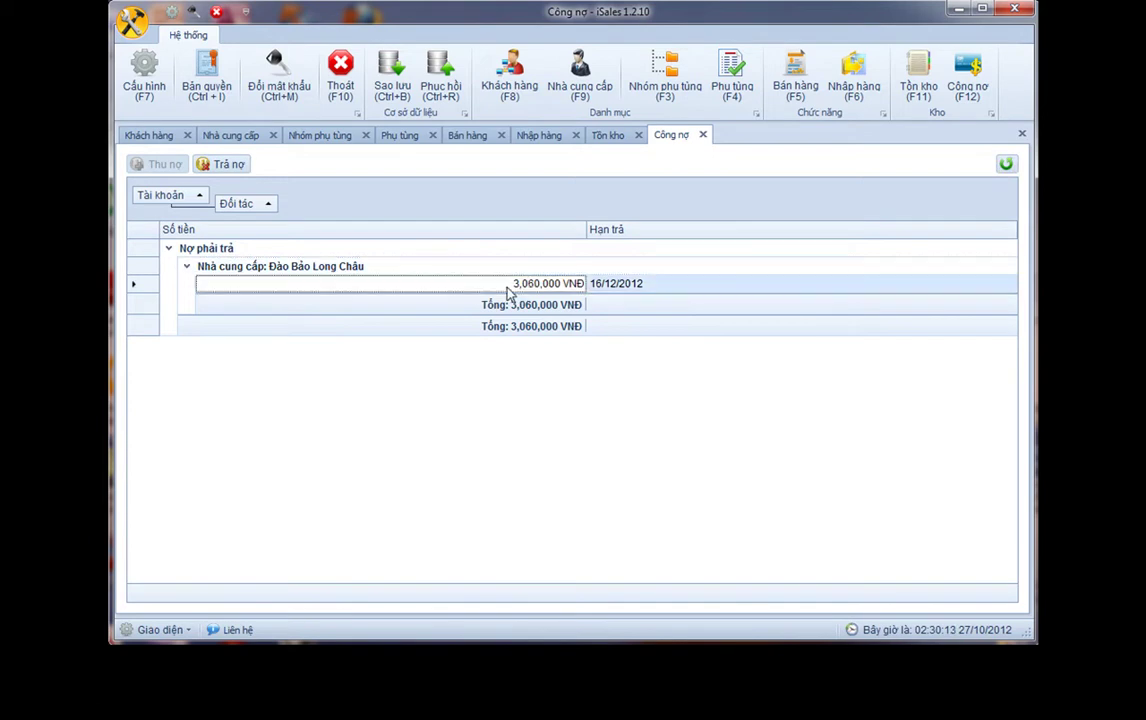
{"action": "left_click", "coordinate": [260, 270]}
Pay the supplier's 3,060,000 VNĐ debt, adjust the PHIẾU CHI bottom margin, and close the preview
{"action": "left_click", "coordinate": [224, 166]}
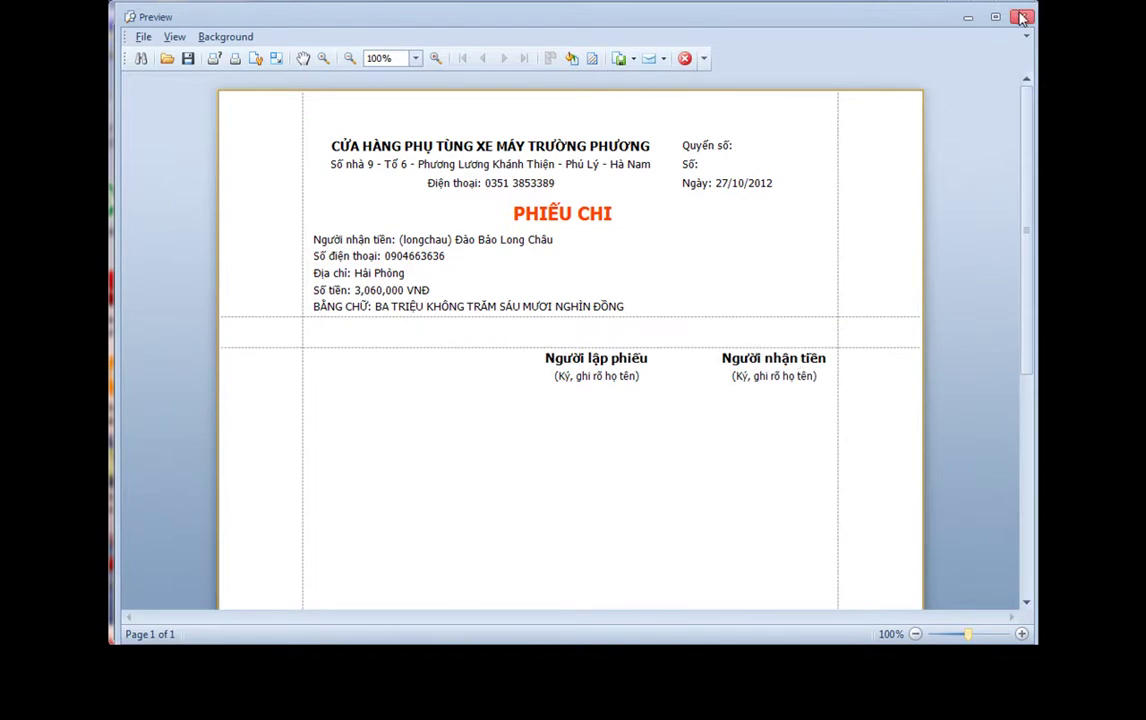
{"action": "left_click_drag", "start_coordinate": [700, 348], "coordinate": [700, 318]}
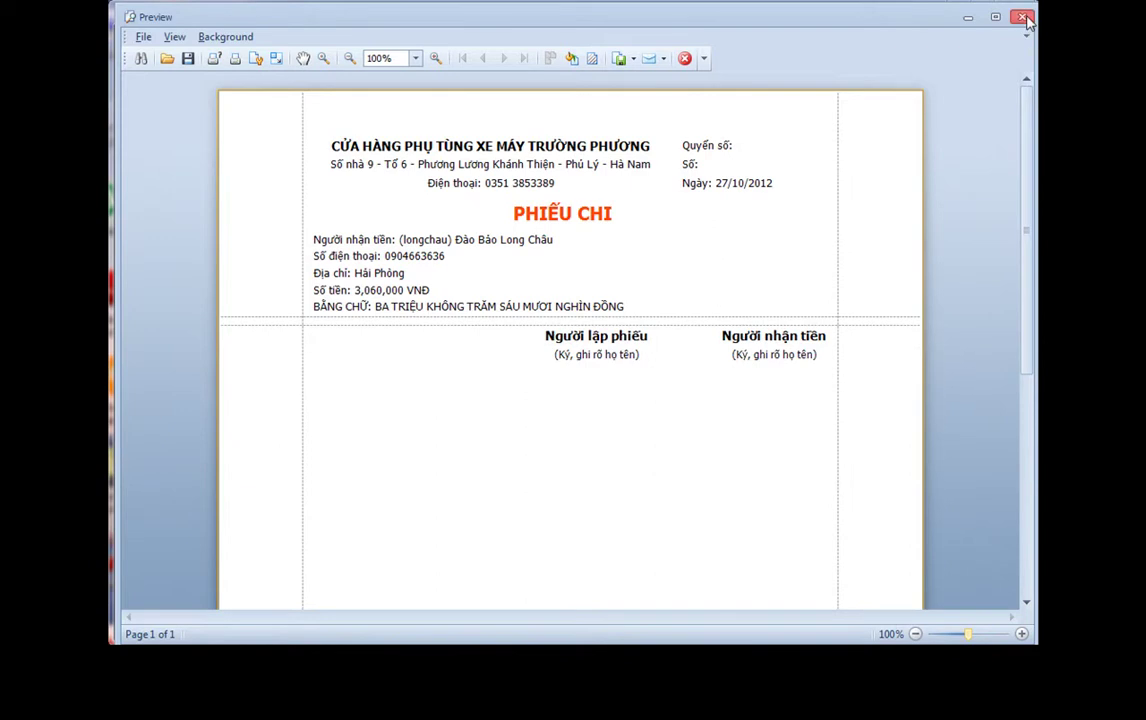
{"action": "left_click", "coordinate": [1023, 17]}
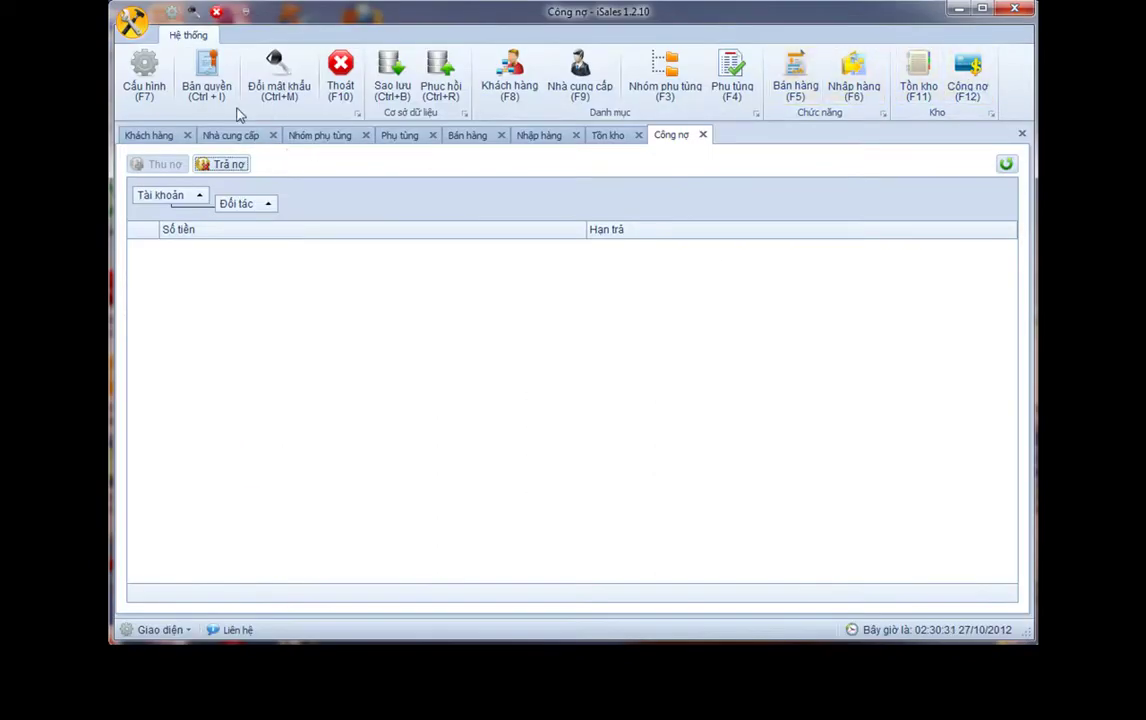
{"action": "left_click", "coordinate": [212, 88]}
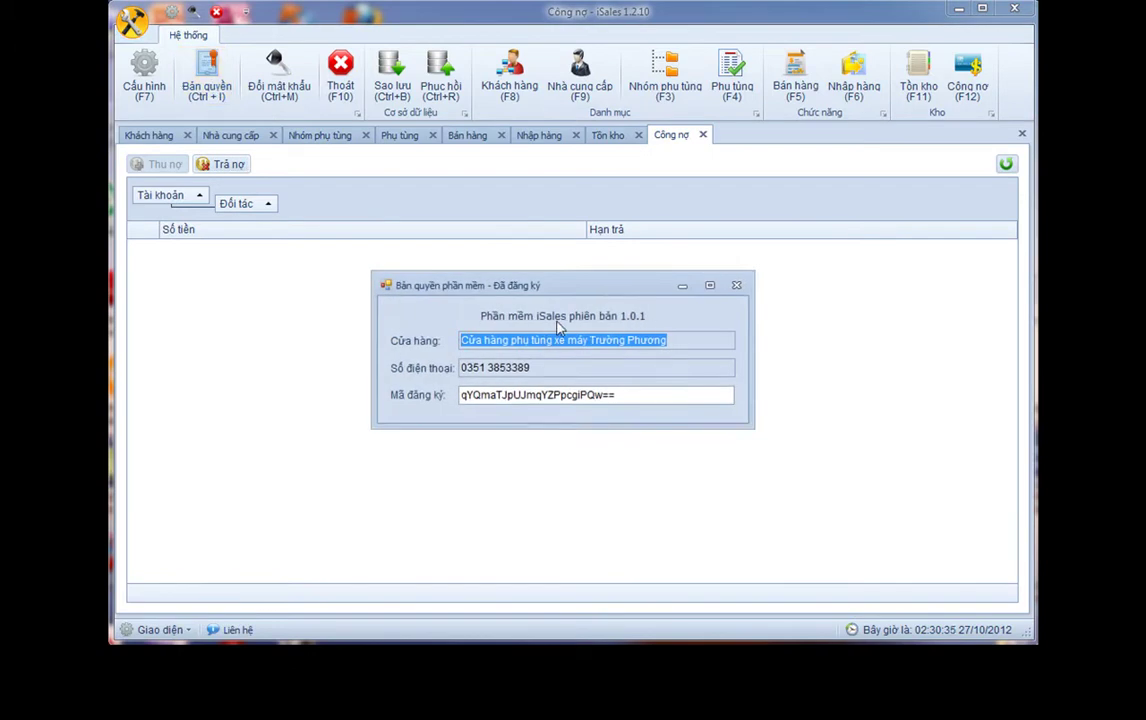
{"action": "left_click", "coordinate": [737, 286]}
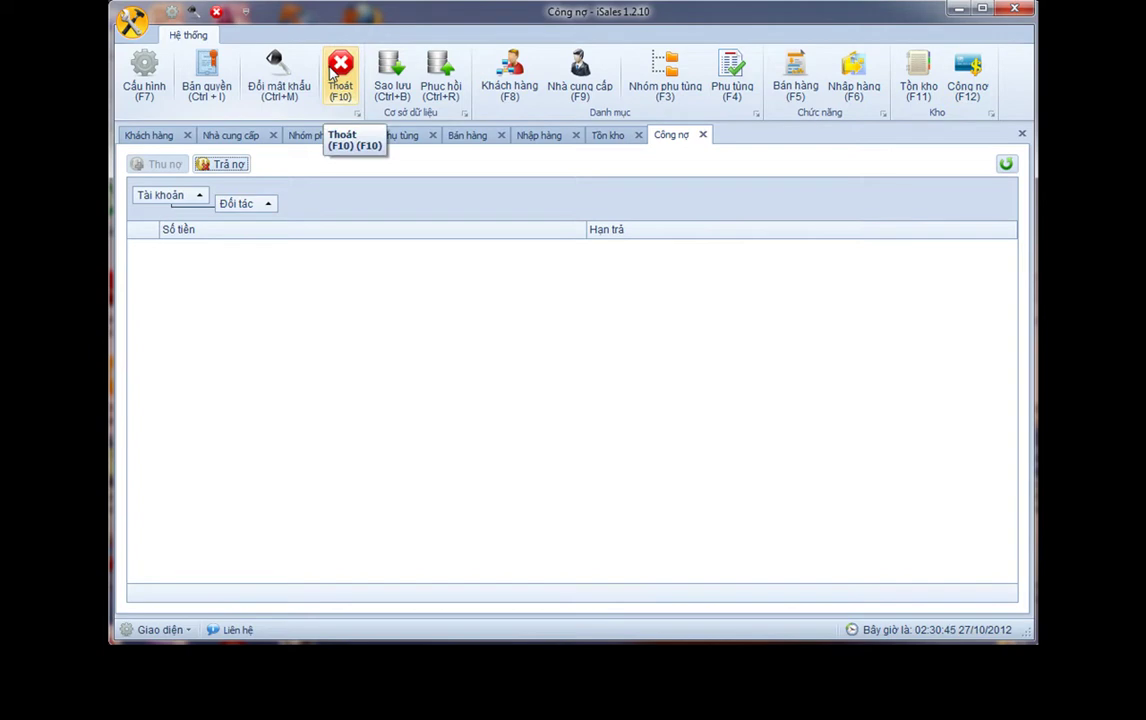
Close iSales to the system tray, then reopen it from the tray icon's Tồn kho entry
{"action": "left_click", "coordinate": [1012, 10]}
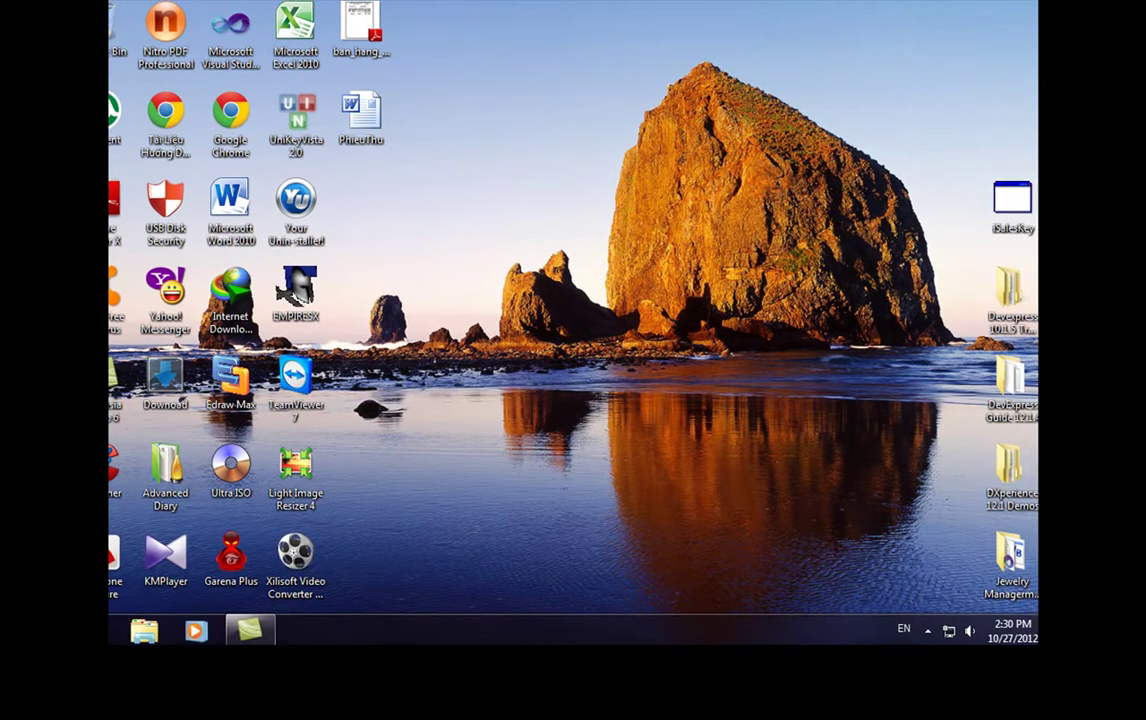
{"action": "left_click", "coordinate": [927, 631]}
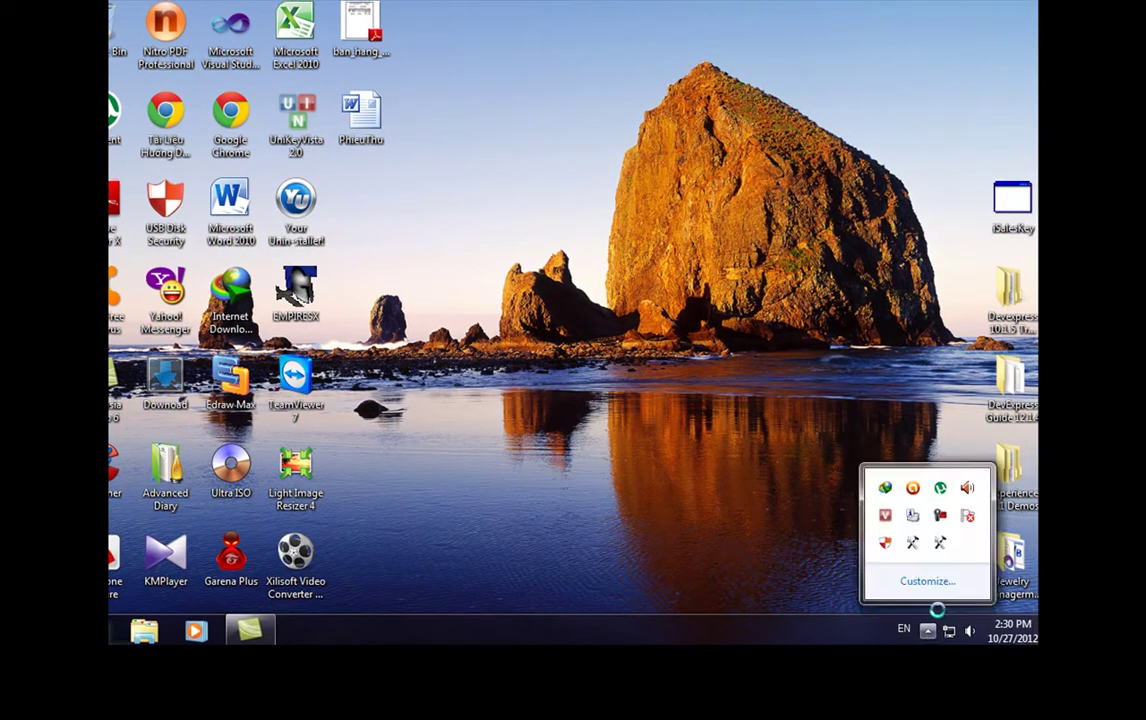
{"action": "right_click", "coordinate": [914, 544]}
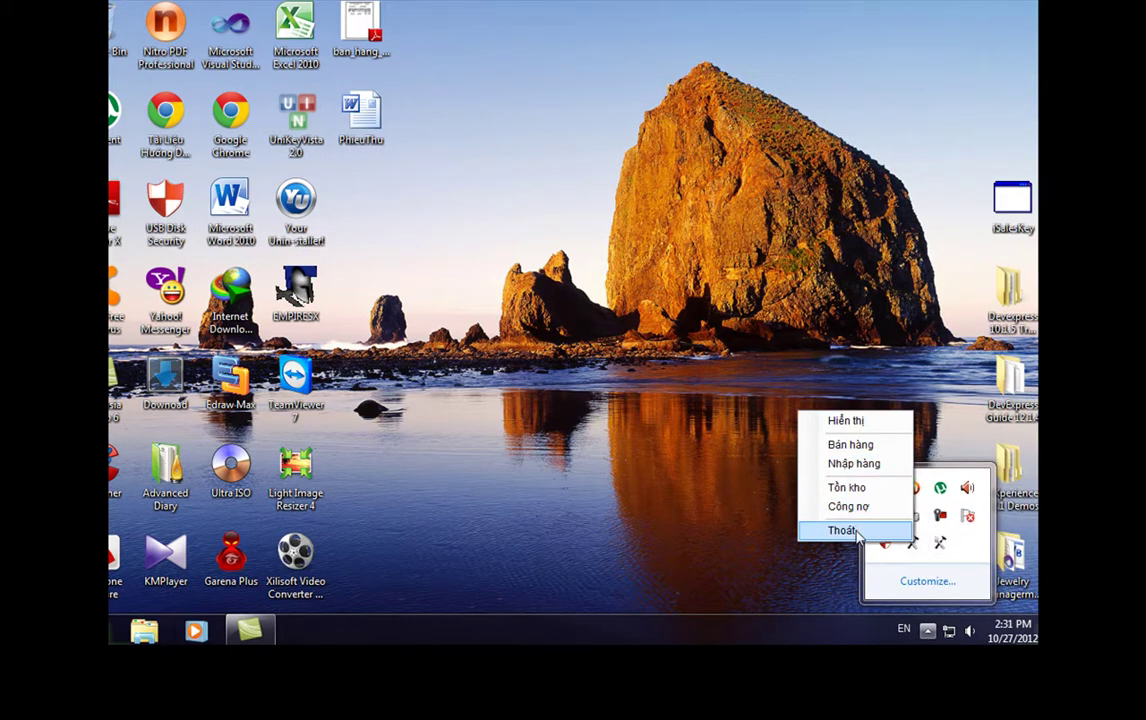
{"action": "left_click", "coordinate": [857, 490]}
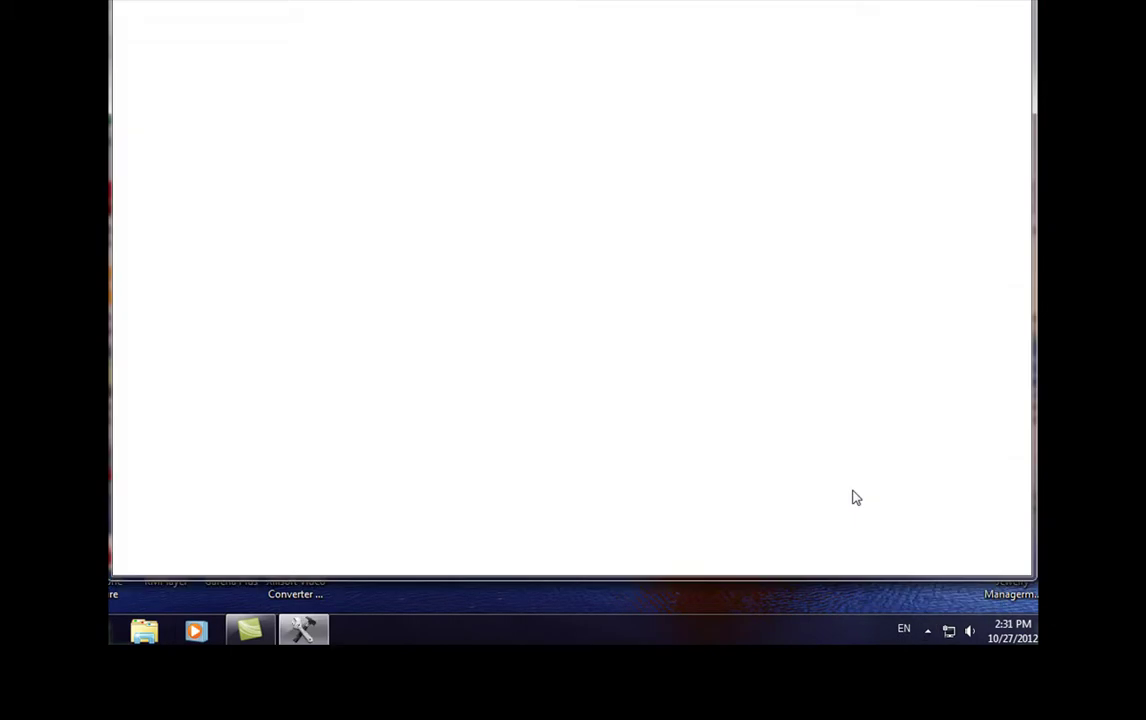